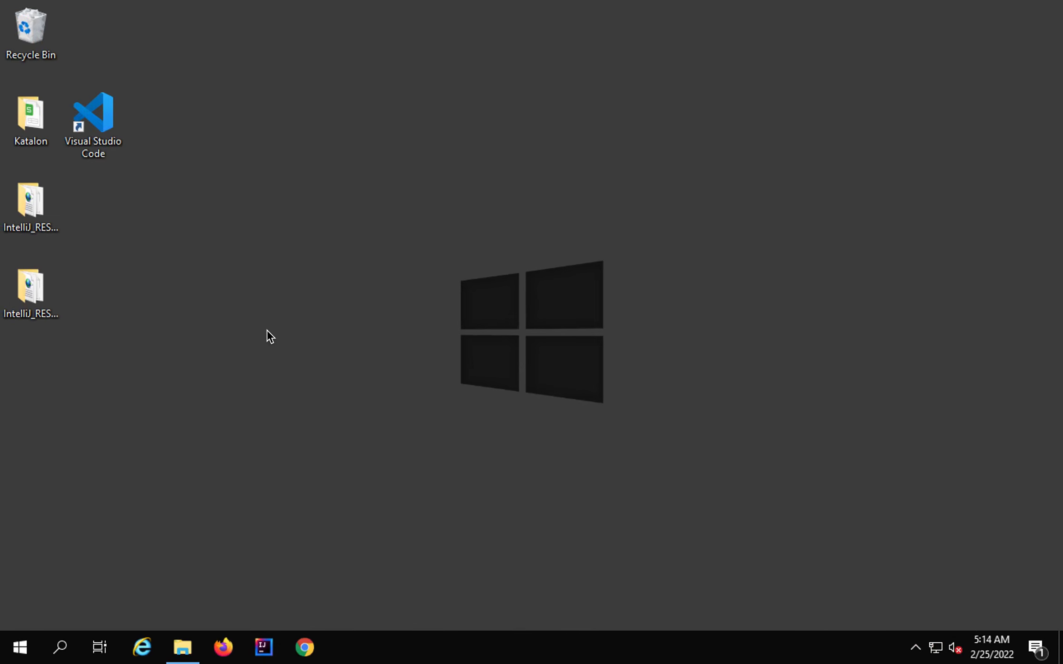
- Launch Chrome and go to the postman.com website
{"action": "left_click", "coordinate": [305, 647]}
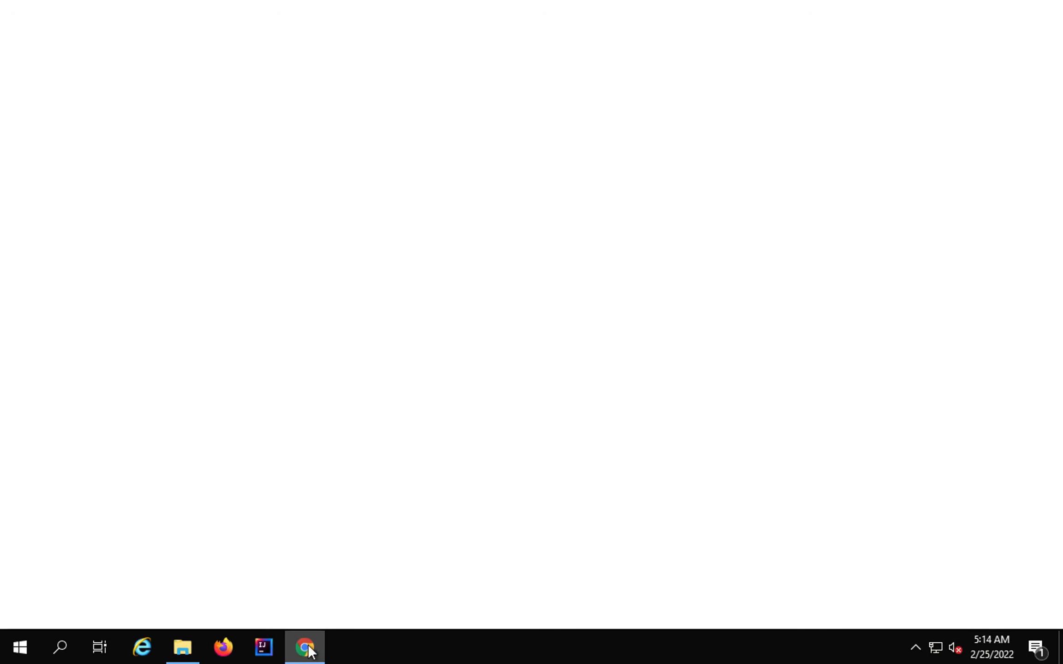
{"action": "type", "text": "po"}
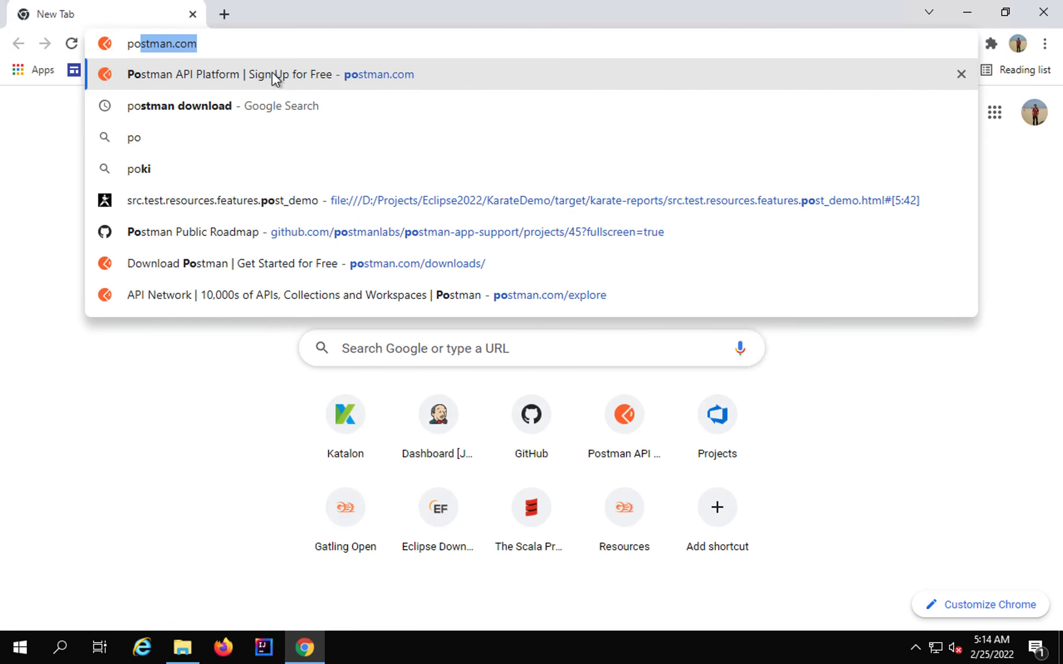
{"action": "left_click", "coordinate": [272, 74]}
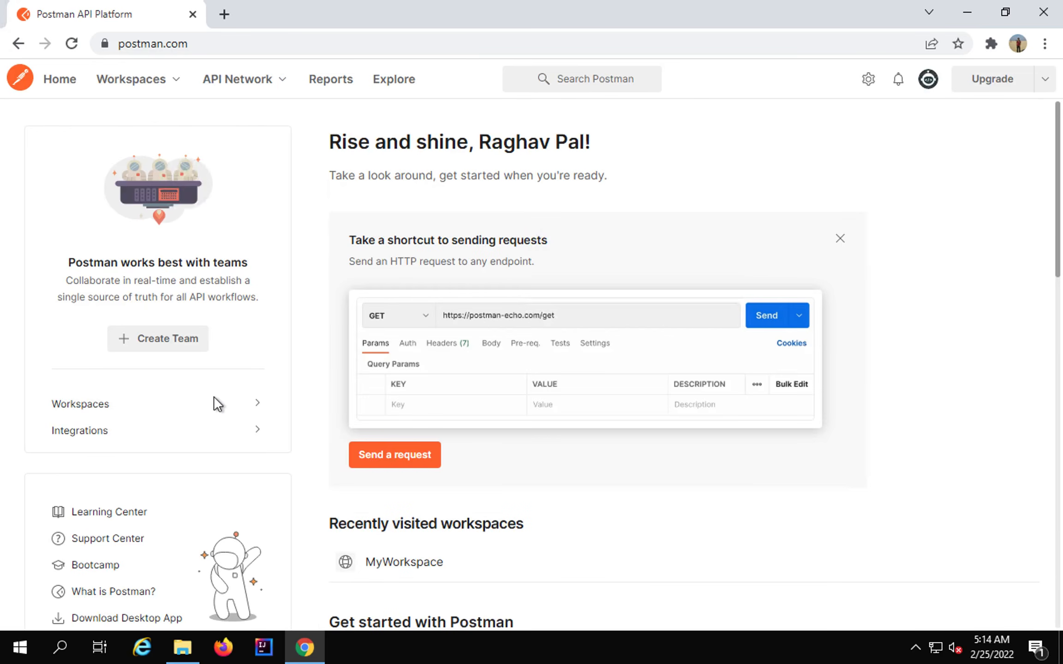
{"action": "scroll", "coordinate": [325, 517], "scroll_direction": "down", "scroll_amount": 1}
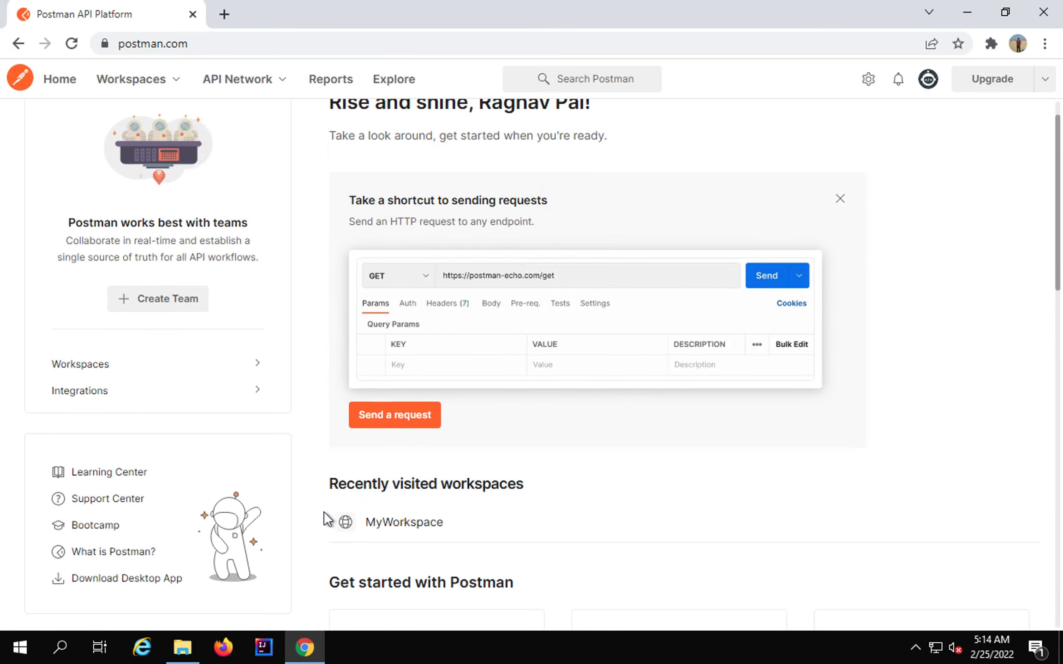
{"action": "scroll", "coordinate": [327, 519], "scroll_direction": "down", "scroll_amount": 3}
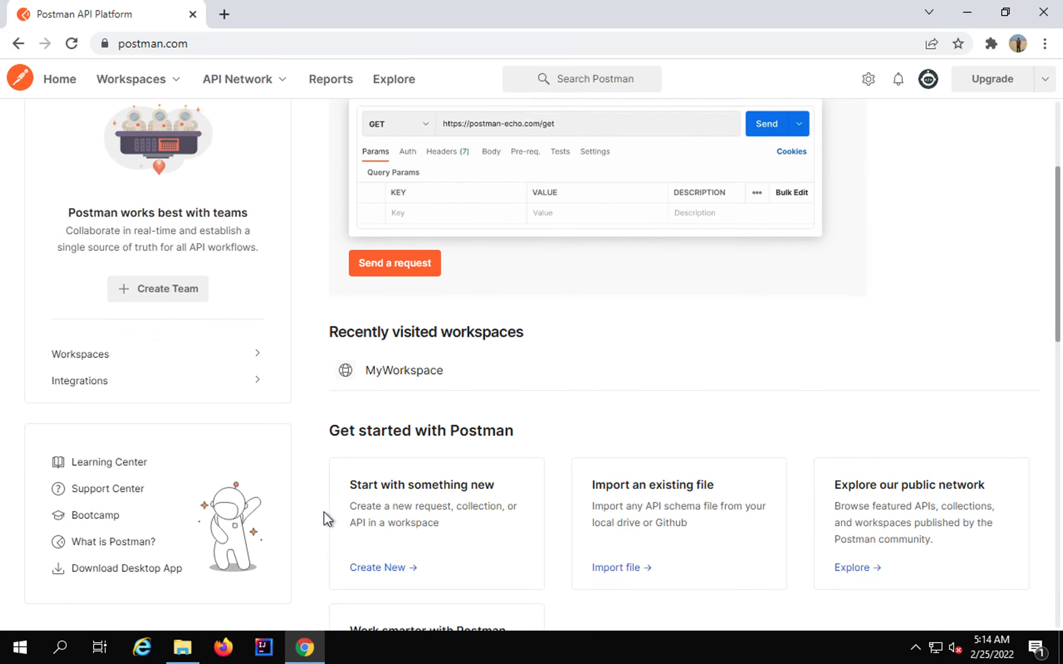
{"action": "scroll", "coordinate": [326, 519], "scroll_direction": "up", "scroll_amount": 4}
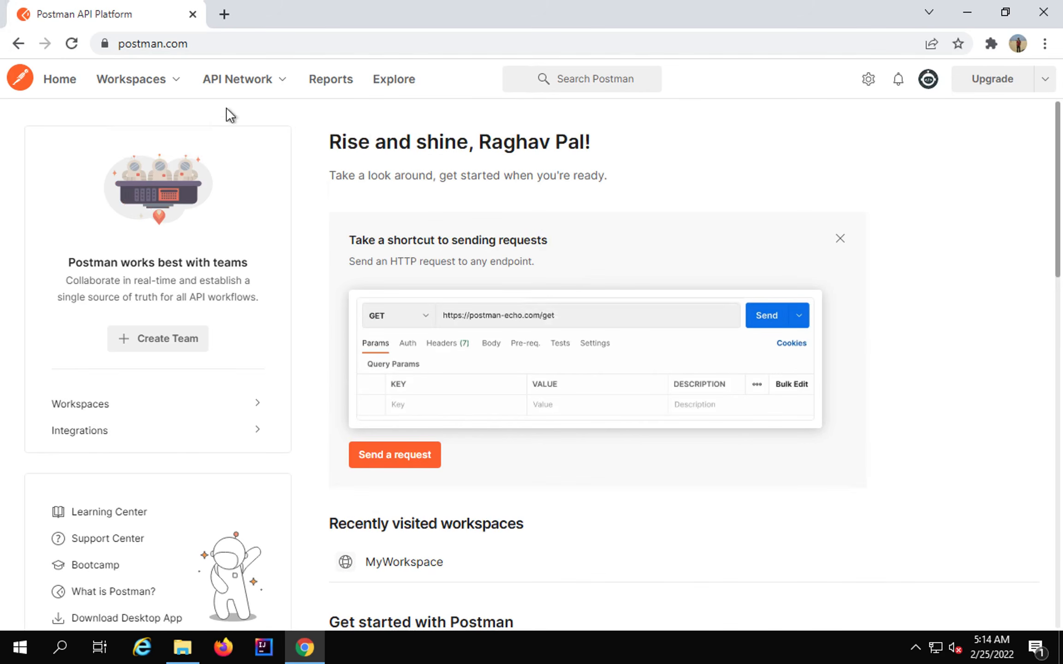
- Search from the address bar for 'postman down'
{"action": "left_click", "coordinate": [206, 45]}
{"action": "type", "text": "postman dow"}
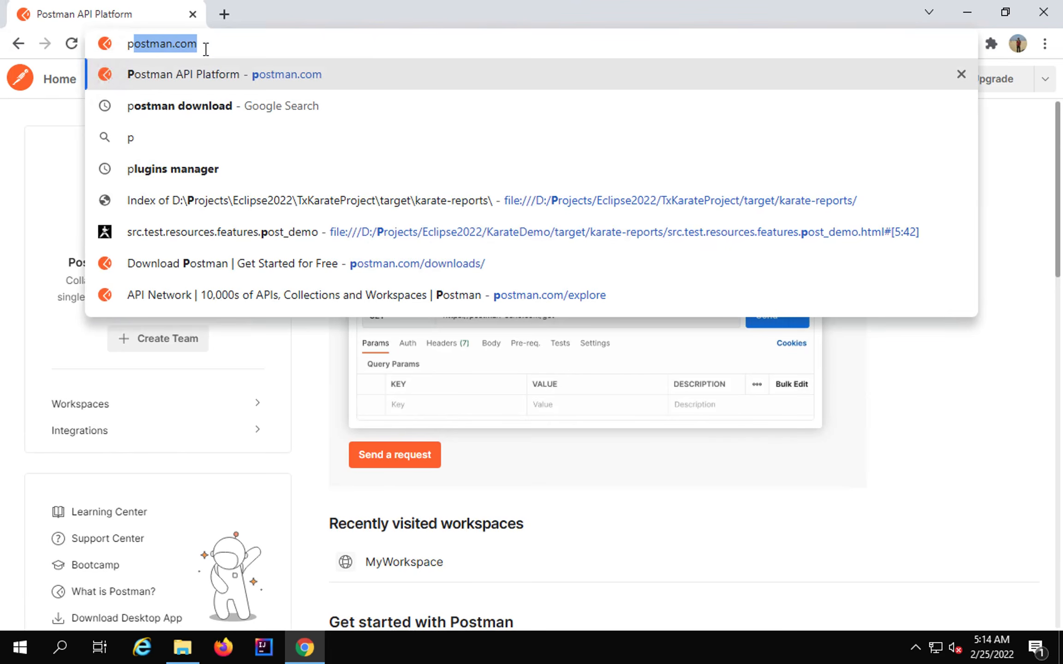
{"action": "type", "text": "nload"}
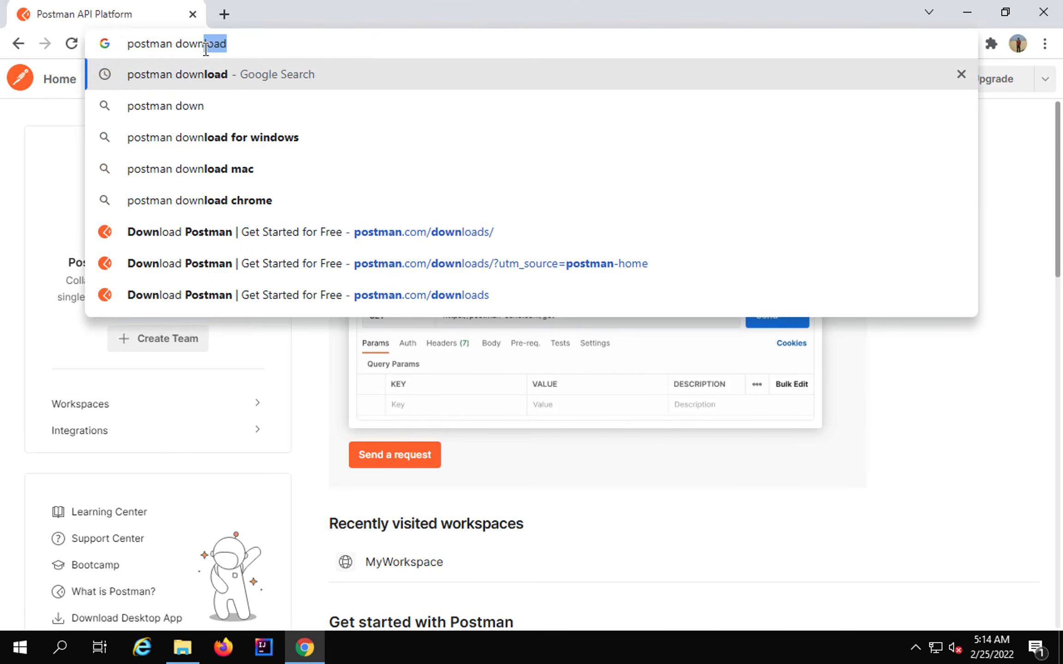
{"action": "key", "text": "Return"}
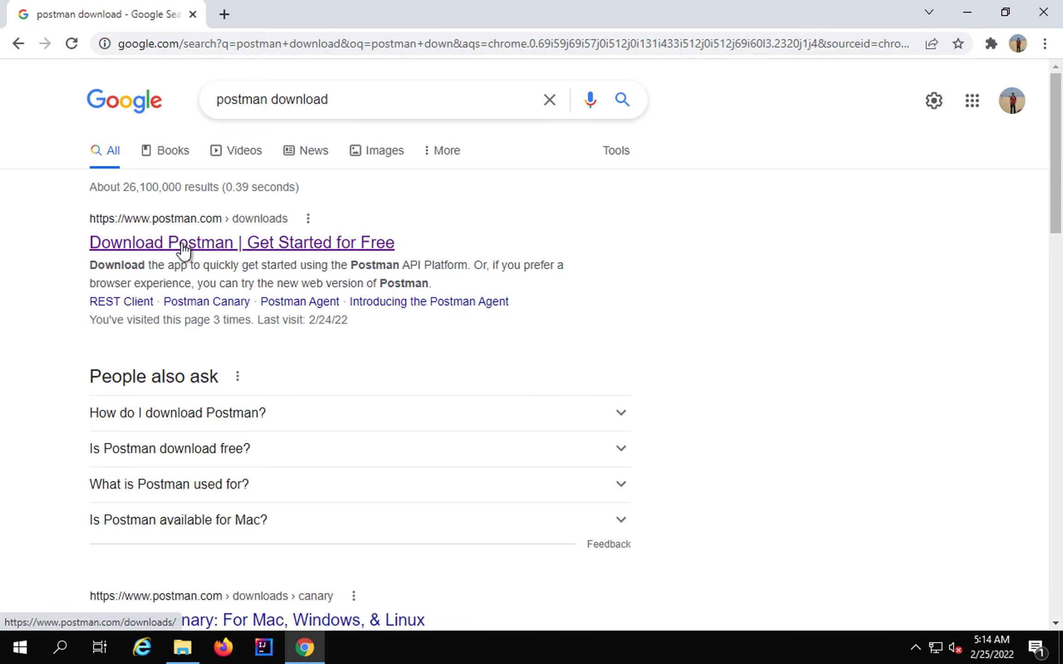
- Download the Postman Windows 64-bit installer from the Download Postman result page
{"action": "left_click", "coordinate": [185, 252]}
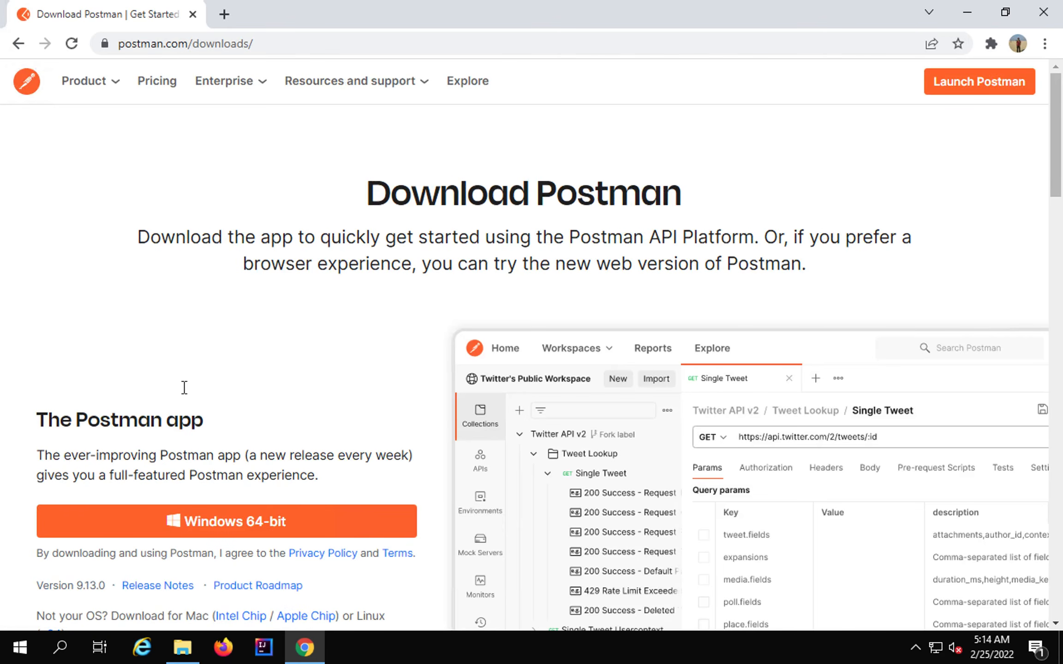
{"action": "scroll", "coordinate": [182, 387], "scroll_direction": "down", "scroll_amount": 1}
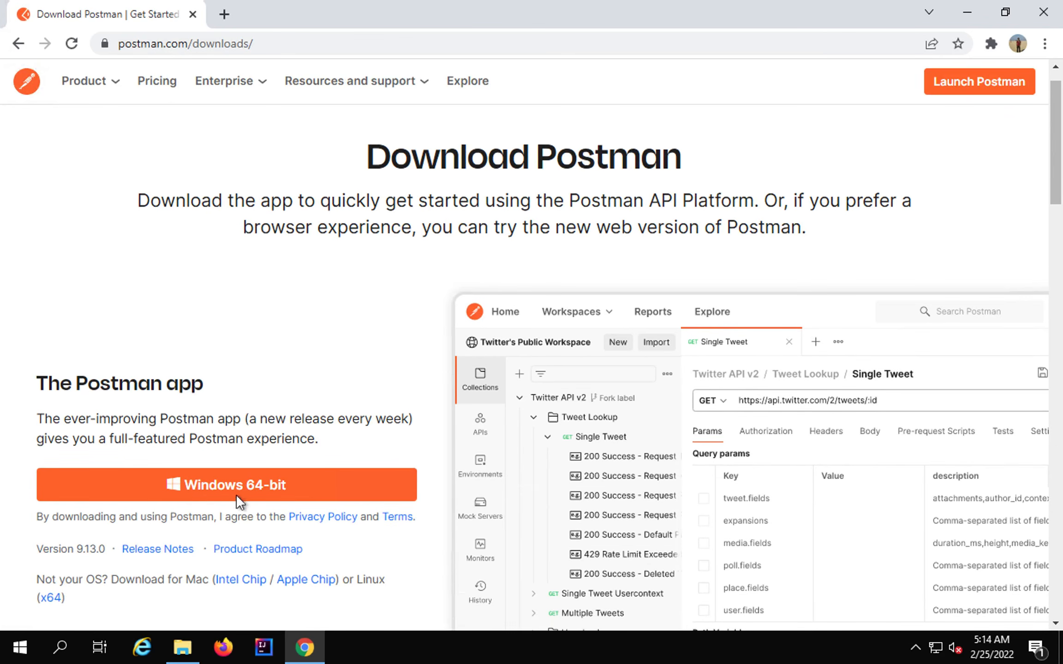
{"action": "left_click", "coordinate": [236, 494]}
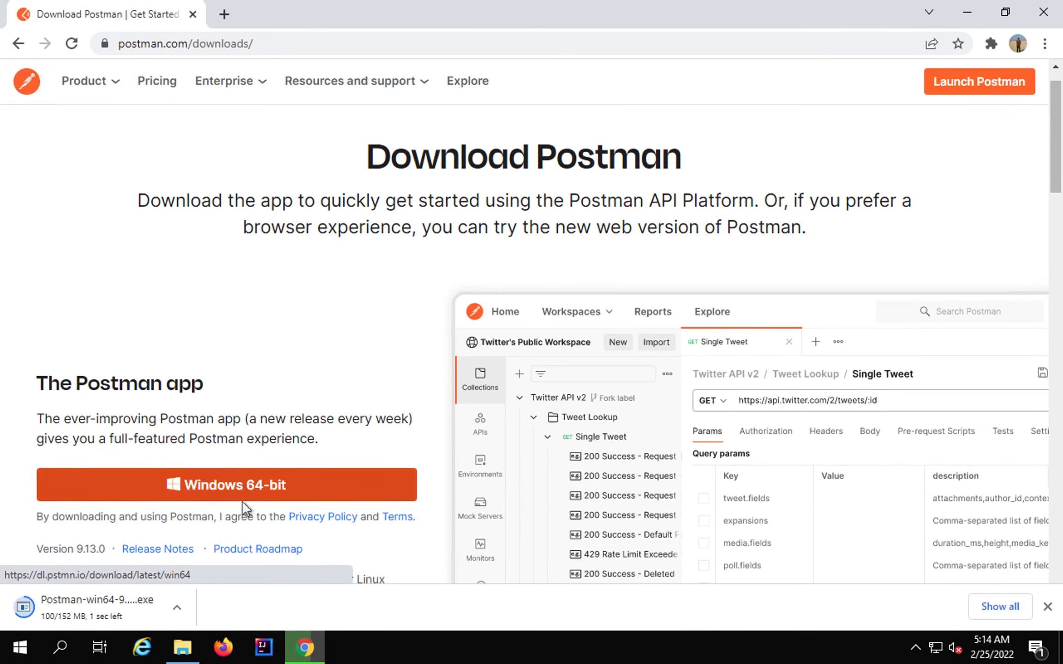
{"action": "scroll", "coordinate": [209, 505], "scroll_direction": "down", "scroll_amount": 1}
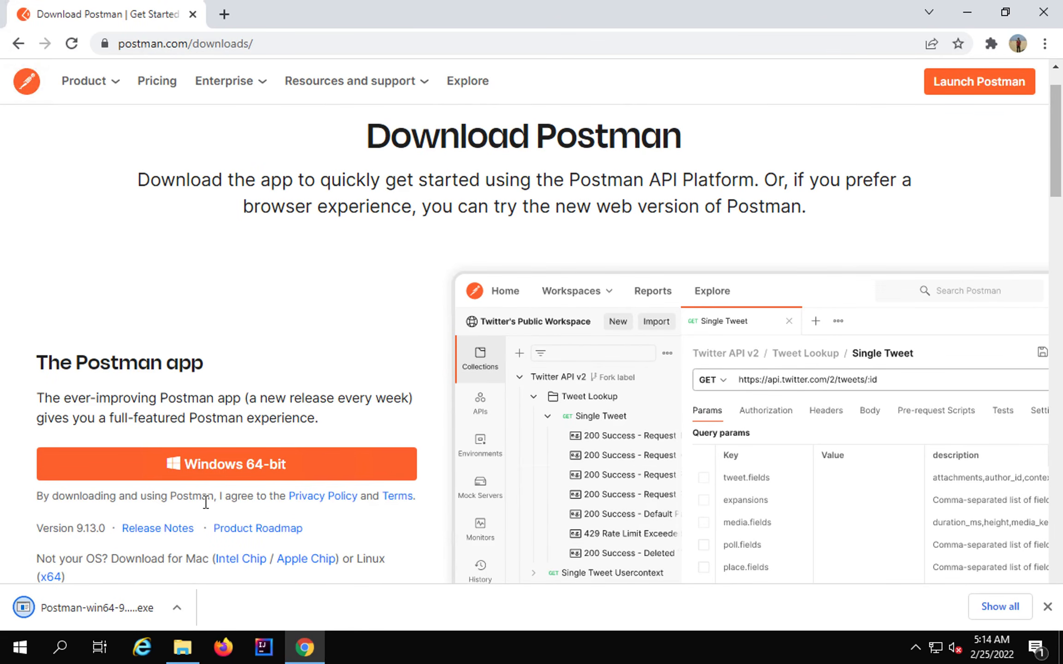
{"action": "scroll", "coordinate": [206, 500], "scroll_direction": "down", "scroll_amount": 1}
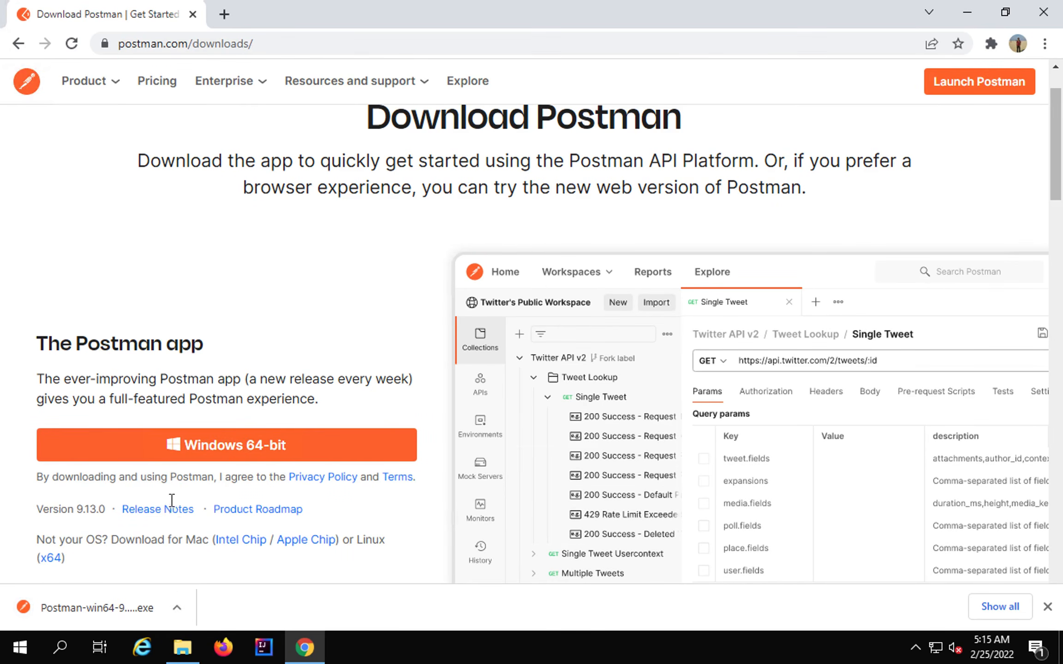
{"action": "left_click", "coordinate": [176, 608]}
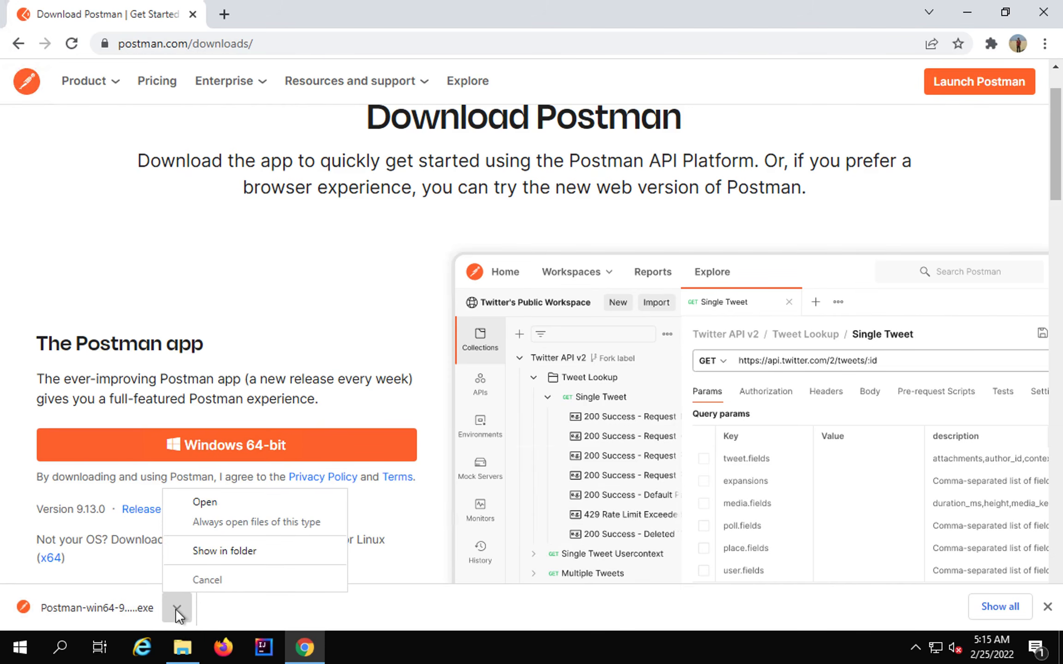
- Show the downloaded installer in its Downloads folder, then close that folder window
{"action": "left_click", "coordinate": [219, 550]}
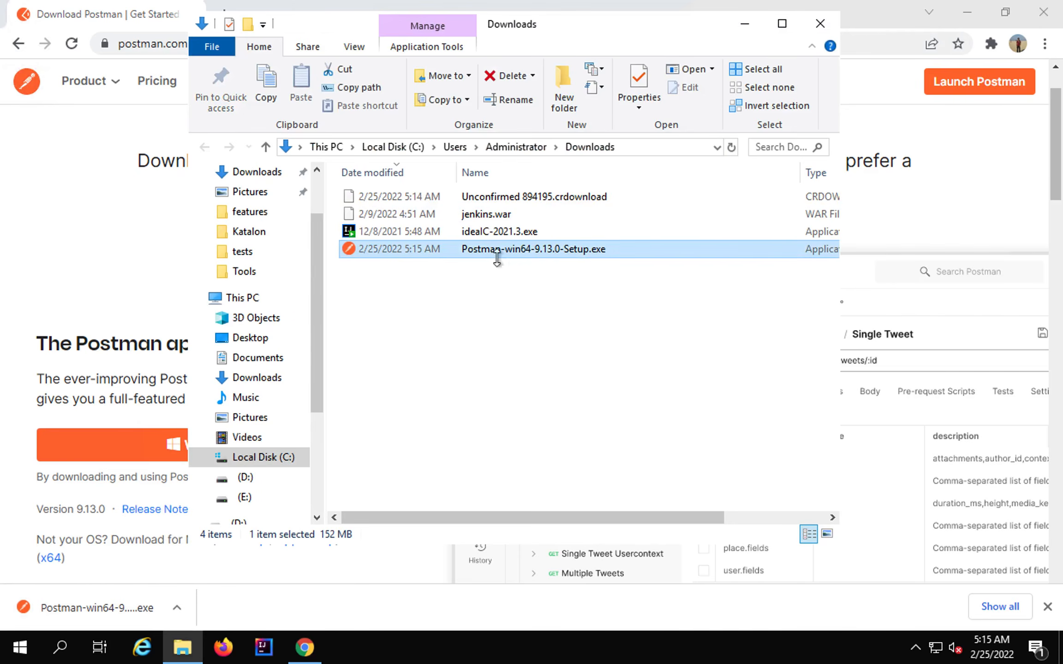
{"action": "left_click", "coordinate": [965, 15]}
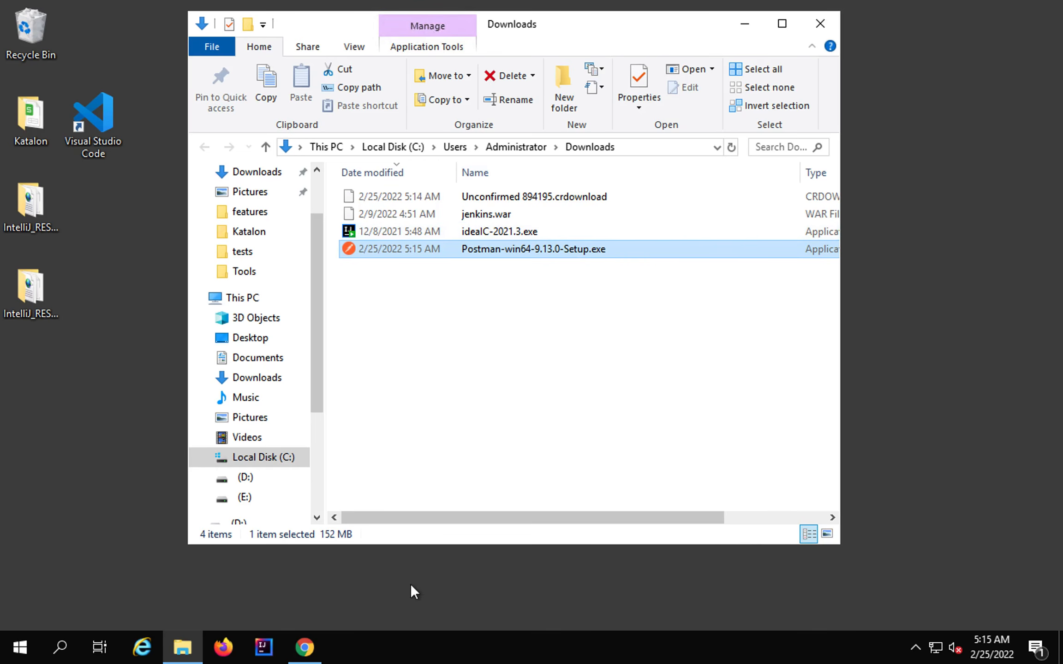
{"action": "left_click", "coordinate": [306, 660]}
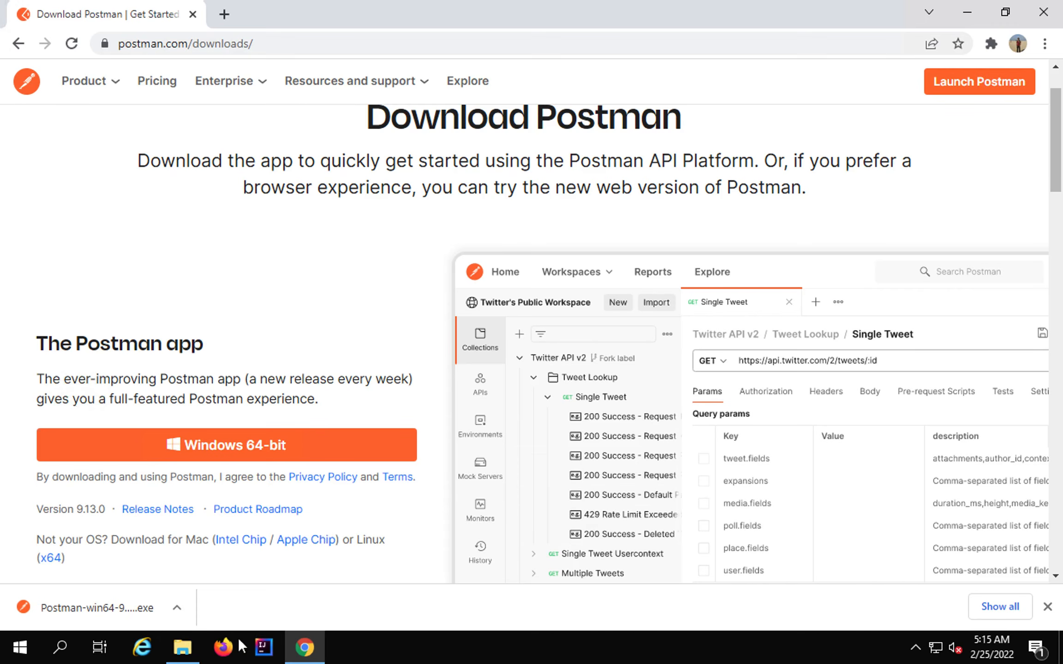
{"action": "left_click", "coordinate": [183, 647]}
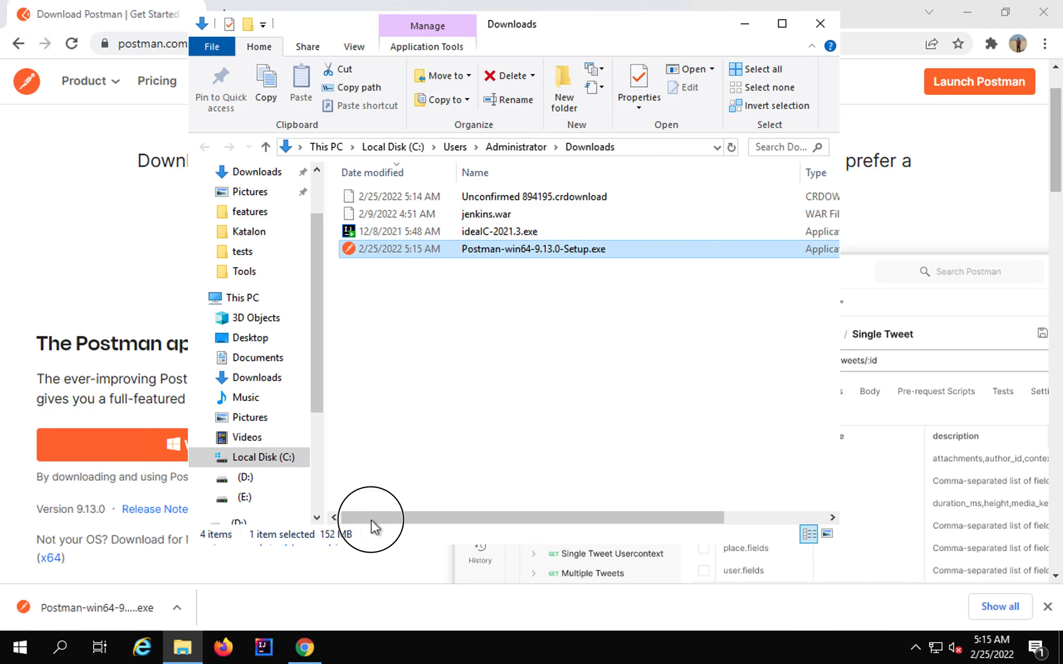
{"action": "left_click_drag", "start_coordinate": [578, 523], "coordinate": [628, 525]}
{"action": "left_click_drag", "start_coordinate": [502, 527], "coordinate": [343, 528]}
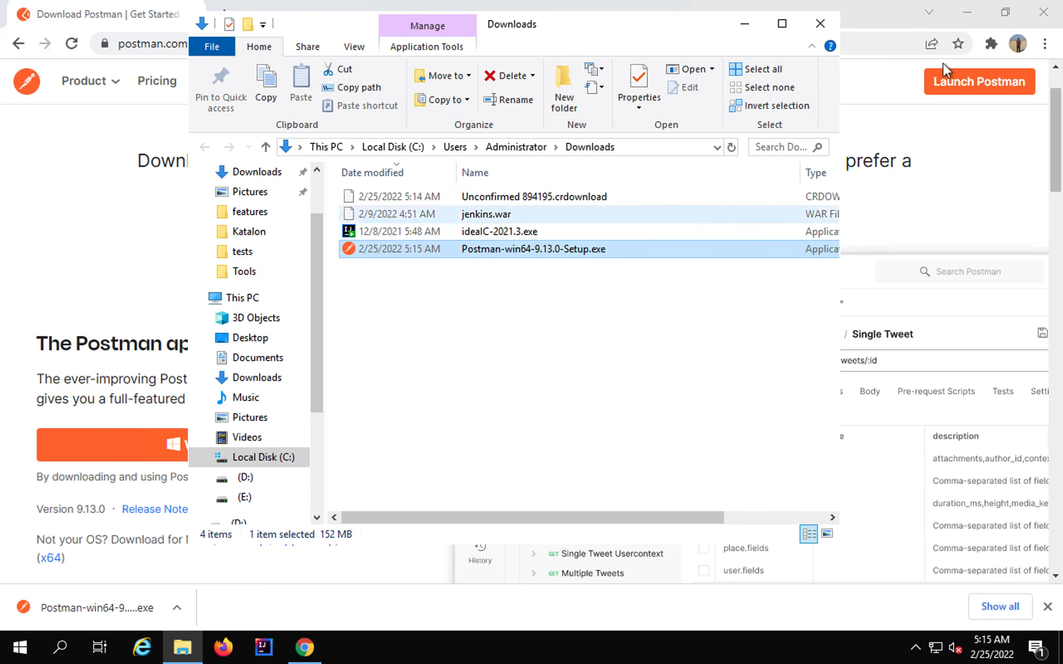
{"action": "left_click", "coordinate": [561, 355]}
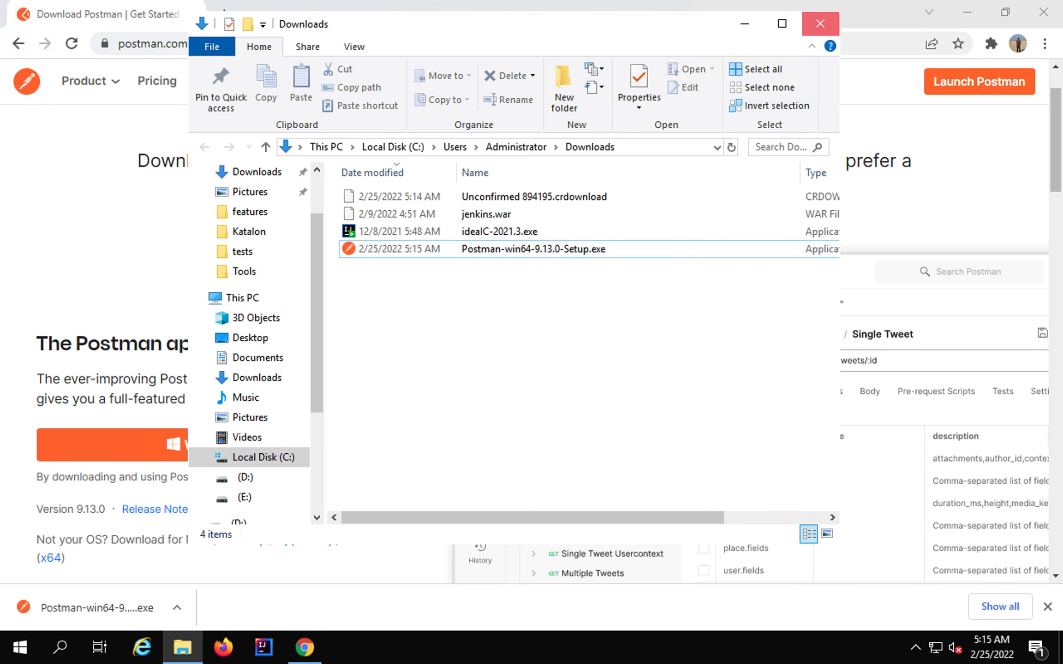
{"action": "left_click", "coordinate": [820, 25]}
- Reopen the installer's Downloads folder with Show in folder and minimize Chrome
{"action": "left_click", "coordinate": [176, 607]}
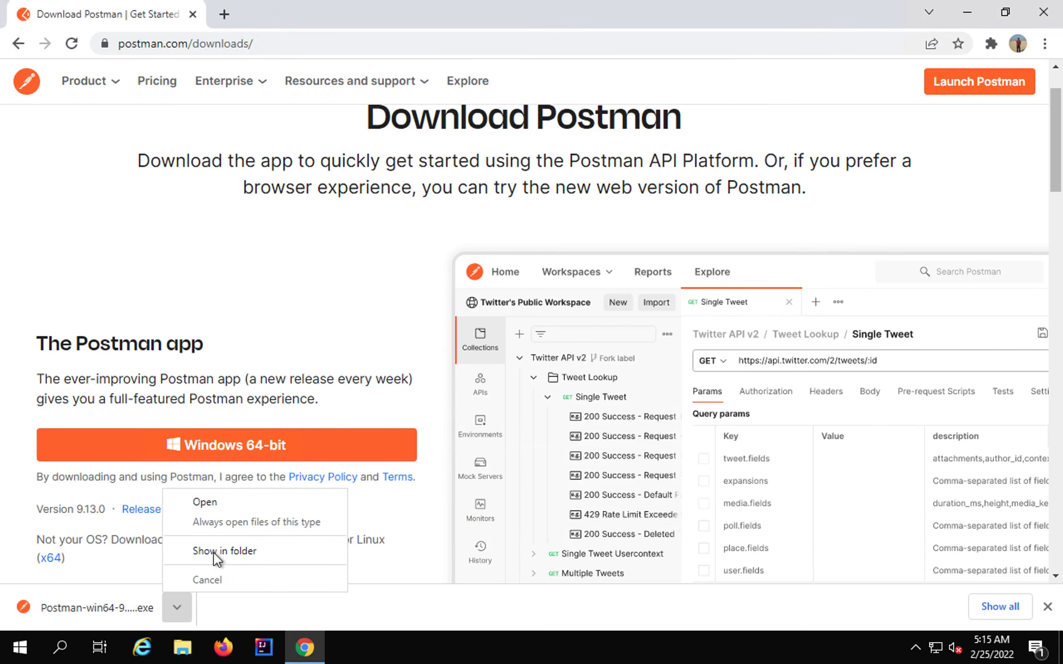
{"action": "left_click", "coordinate": [214, 551]}
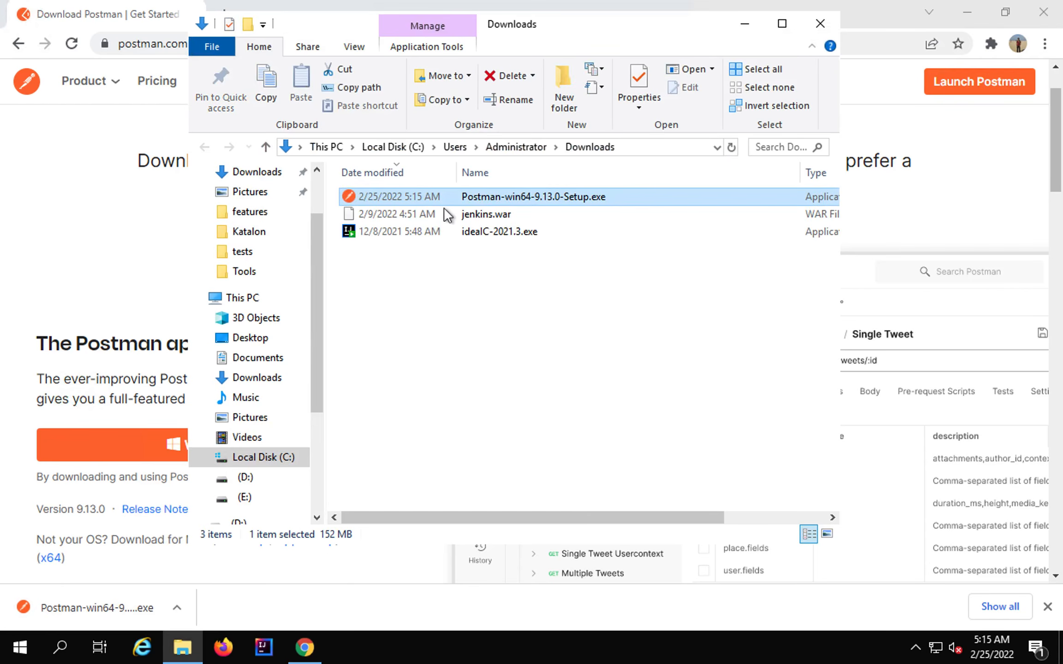
{"action": "left_click", "coordinate": [929, 9]}
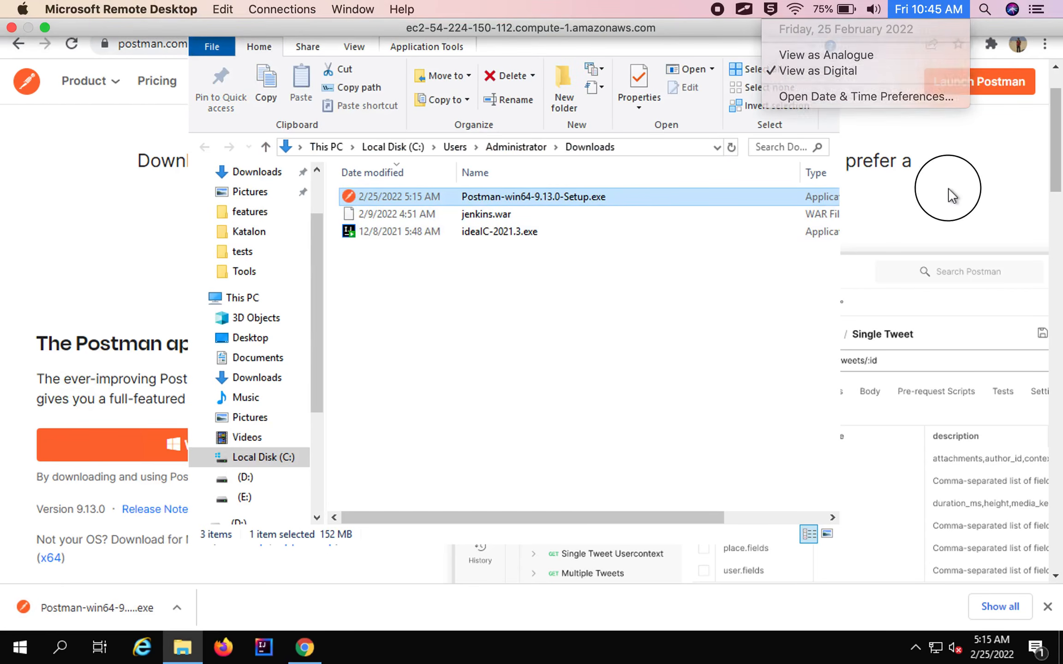
{"action": "left_click", "coordinate": [949, 188]}
{"action": "left_click", "coordinate": [967, 16]}
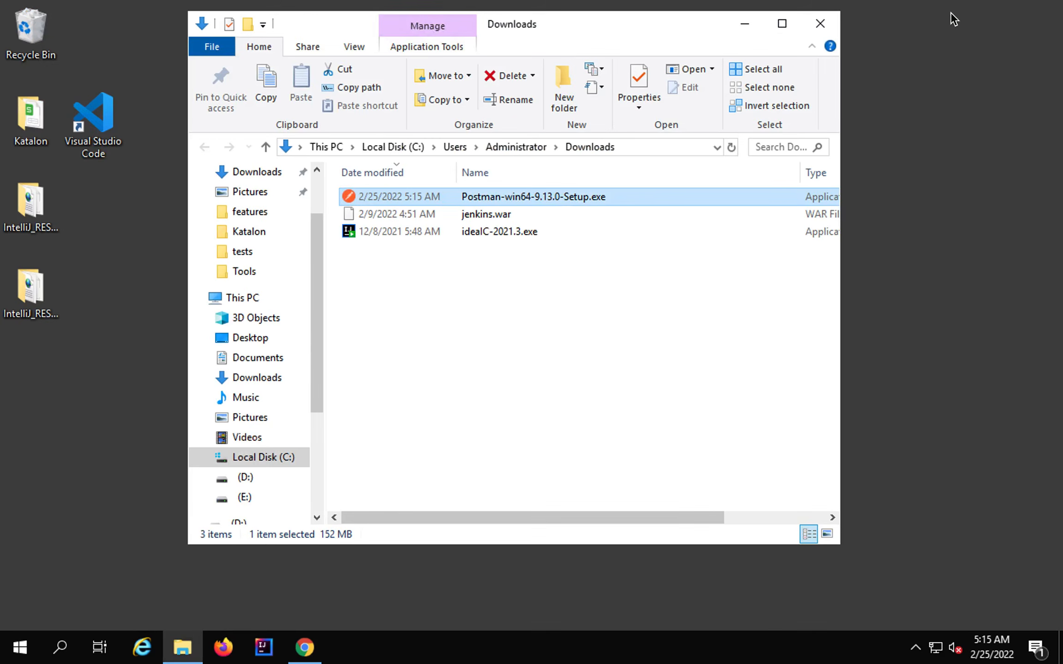
- Run Postman-win64-9.13.0-Setup.exe and minimize the Downloads folder while it installs
{"action": "double_click", "coordinate": [558, 198]}
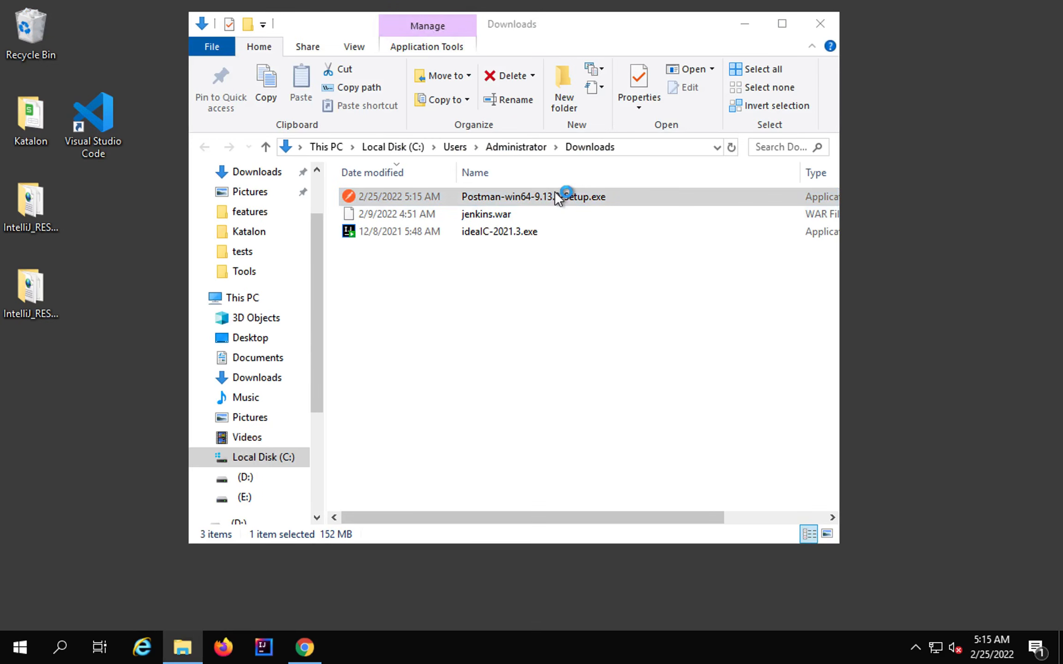
{"action": "left_click", "coordinate": [744, 24]}
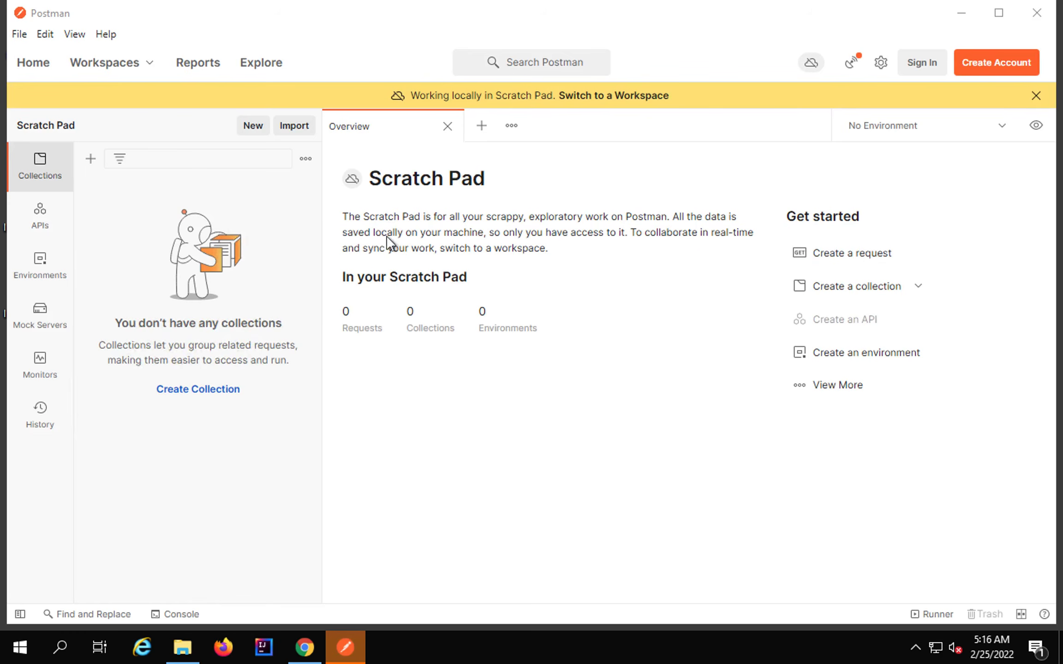
- Sign in to Postman in Chrome with the account username and password
{"action": "left_click", "coordinate": [917, 66]}
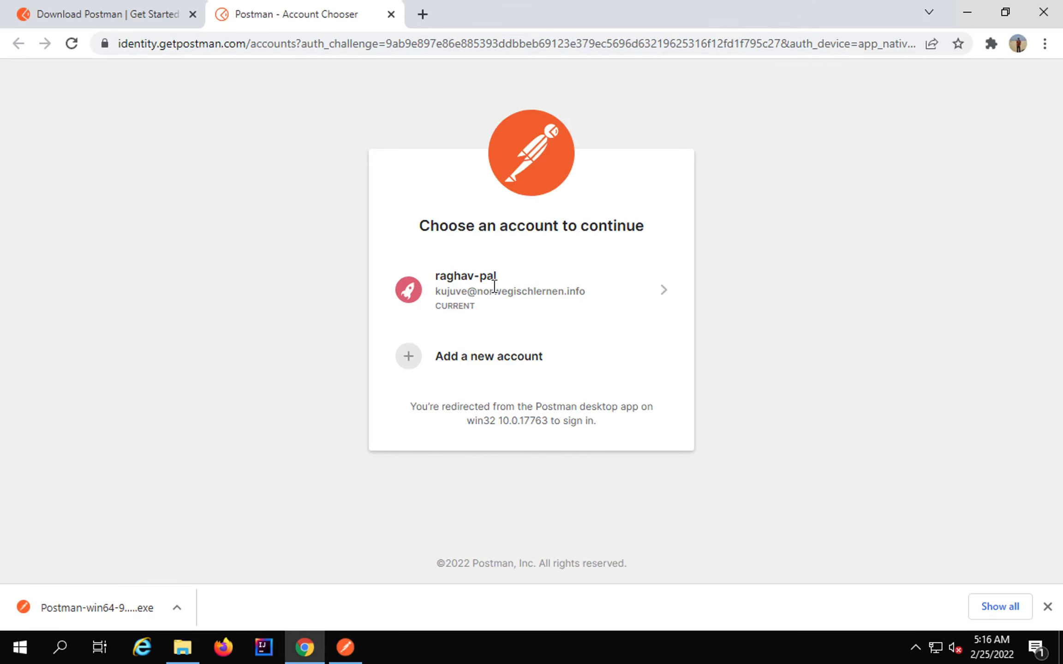
{"action": "left_click", "coordinate": [477, 365]}
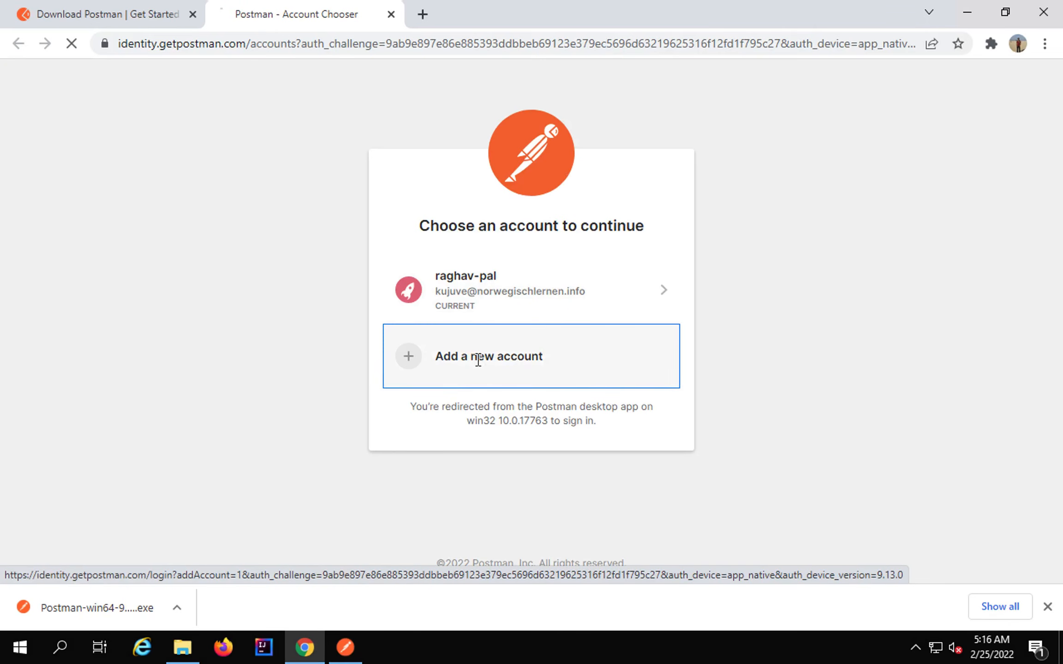
{"action": "type", "text": "R"}
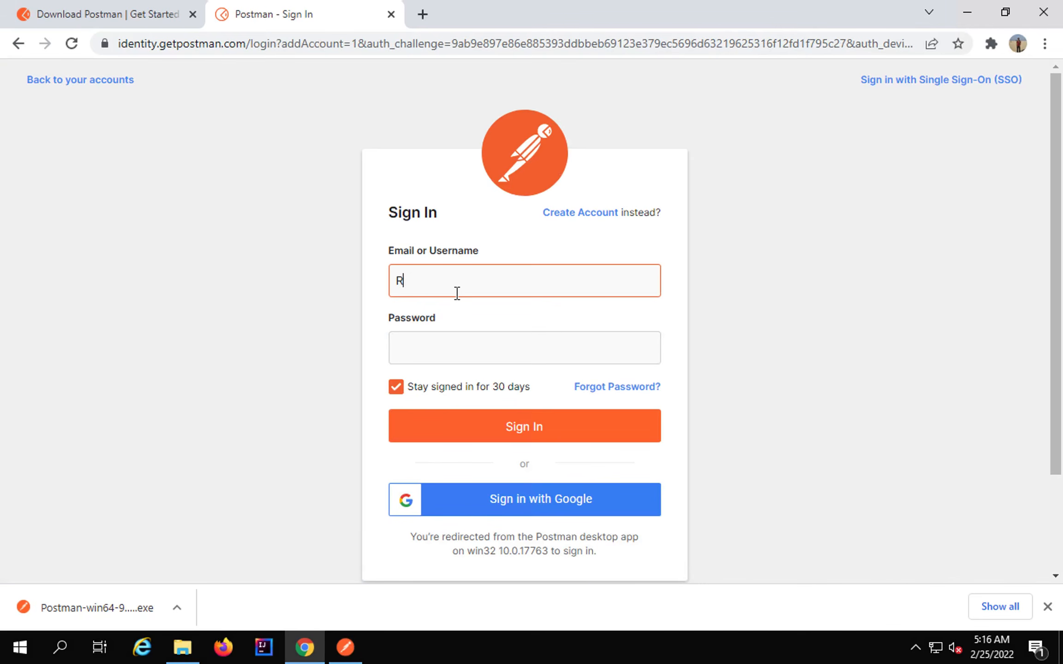
{"action": "type", "text": "aghav-Pal"}
{"action": "key", "text": "Tab"}
{"action": "type", "text": "***"}
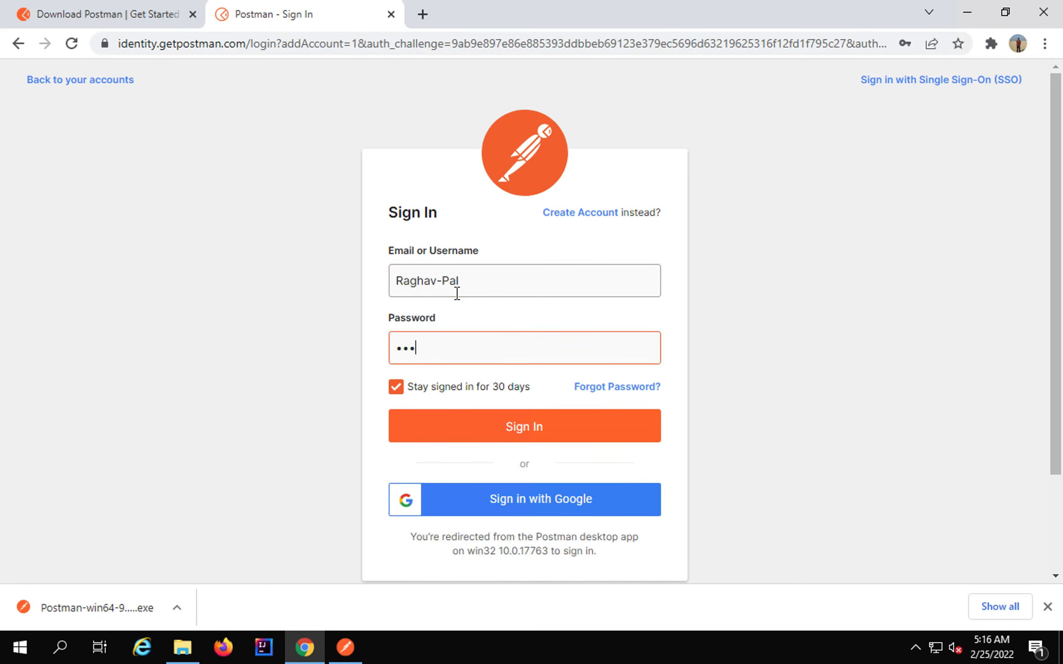
{"action": "type", "text": "********"}
{"action": "left_click", "coordinate": [489, 434]}
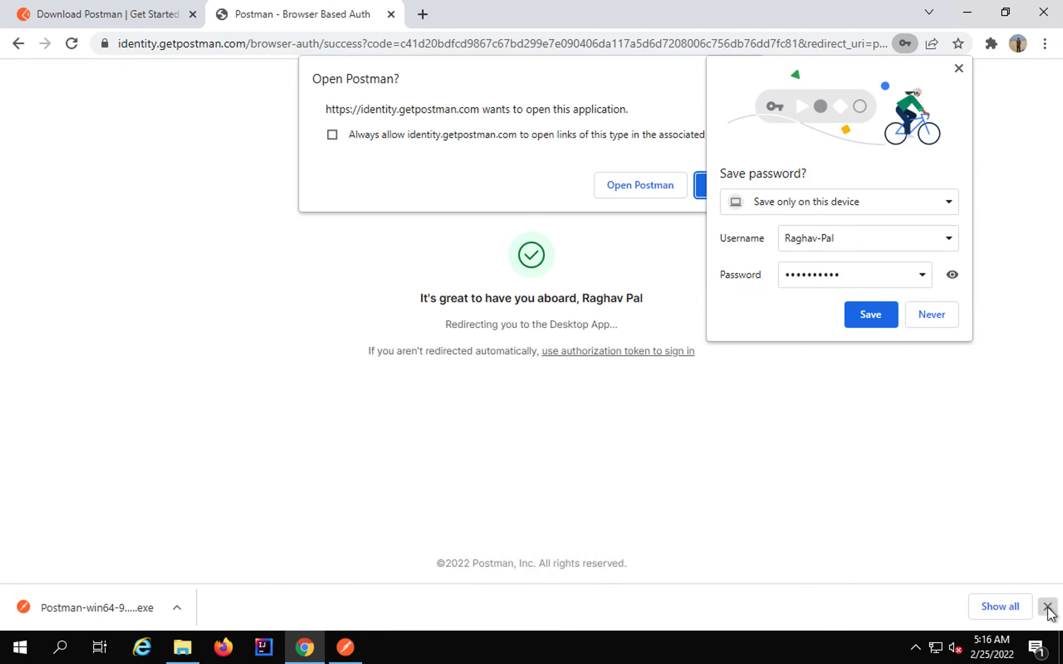
- Decline saving the password and hand the sign-in to the Postman desktop app
{"action": "left_click", "coordinate": [1047, 607]}
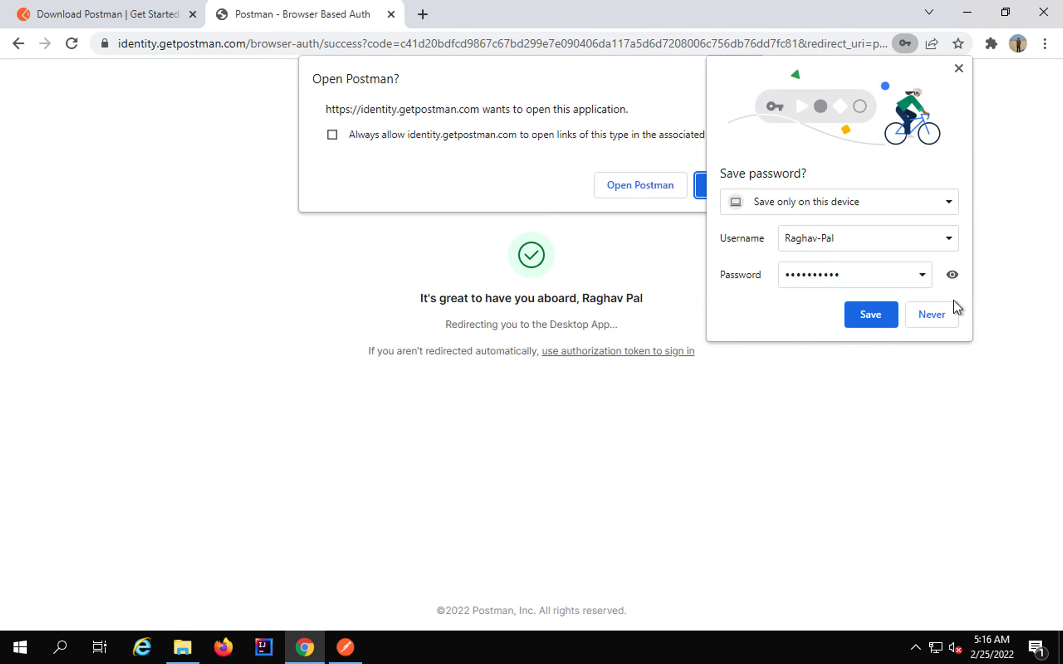
{"action": "left_click", "coordinate": [930, 317]}
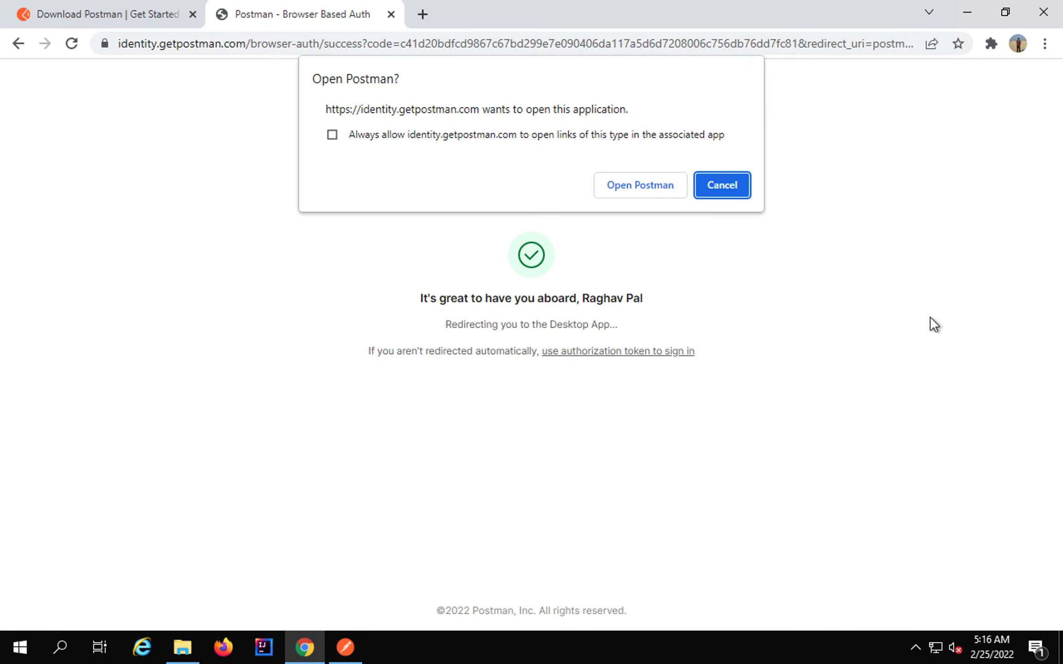
{"action": "left_click", "coordinate": [648, 191]}
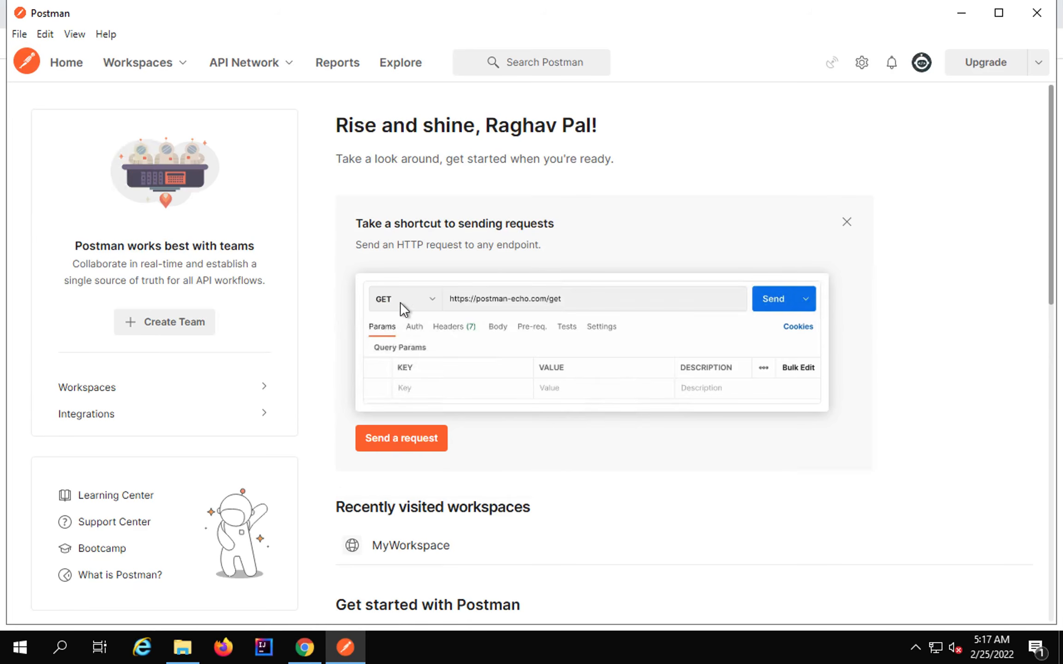
- Switch to MyWorkspace from the Workspaces list and view its empty APIs section
{"action": "left_click", "coordinate": [920, 67]}
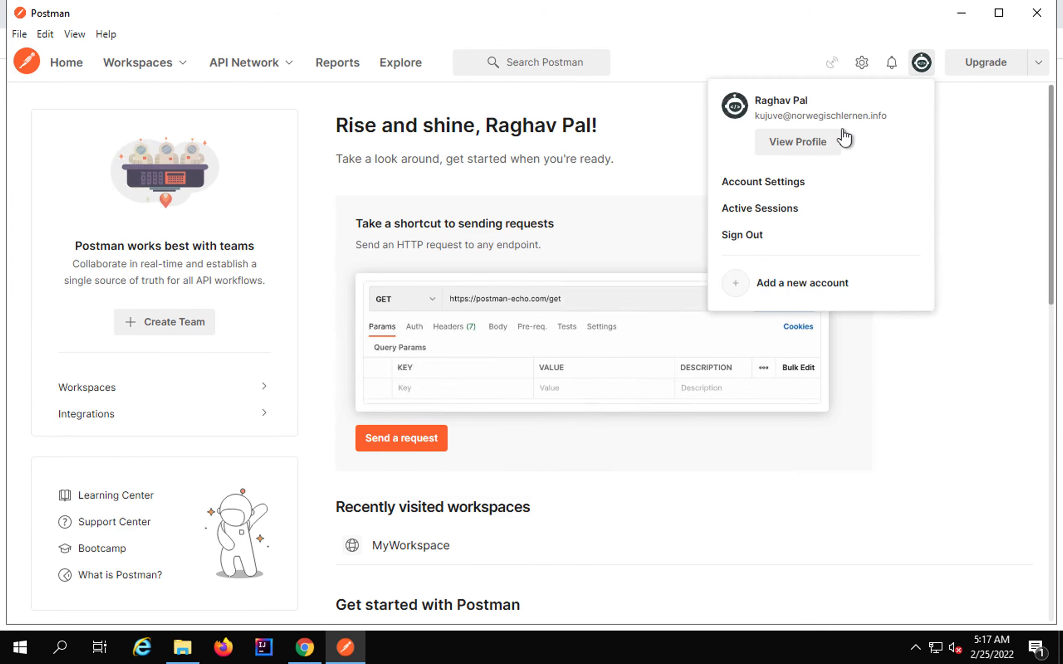
{"action": "left_click", "coordinate": [119, 63]}
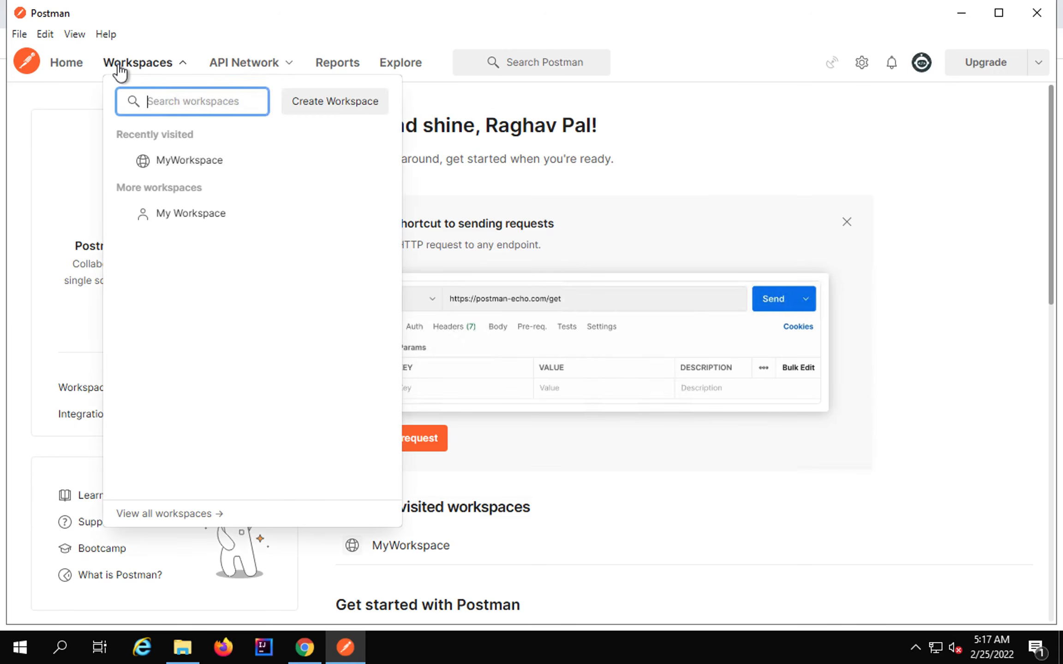
{"action": "left_click", "coordinate": [178, 162]}
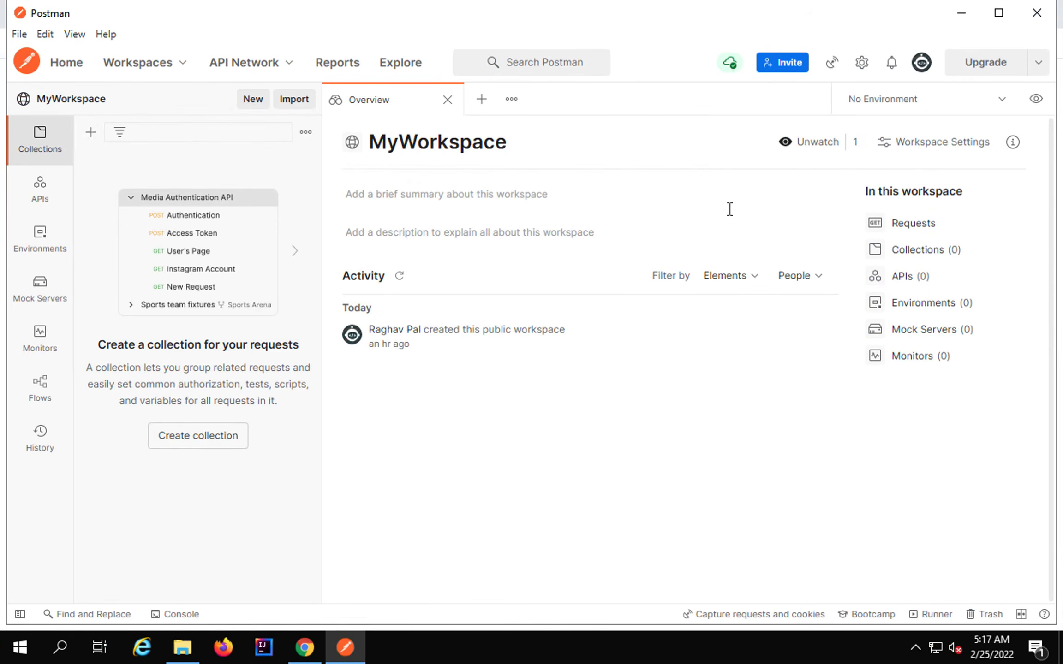
{"action": "left_click", "coordinate": [492, 15]}
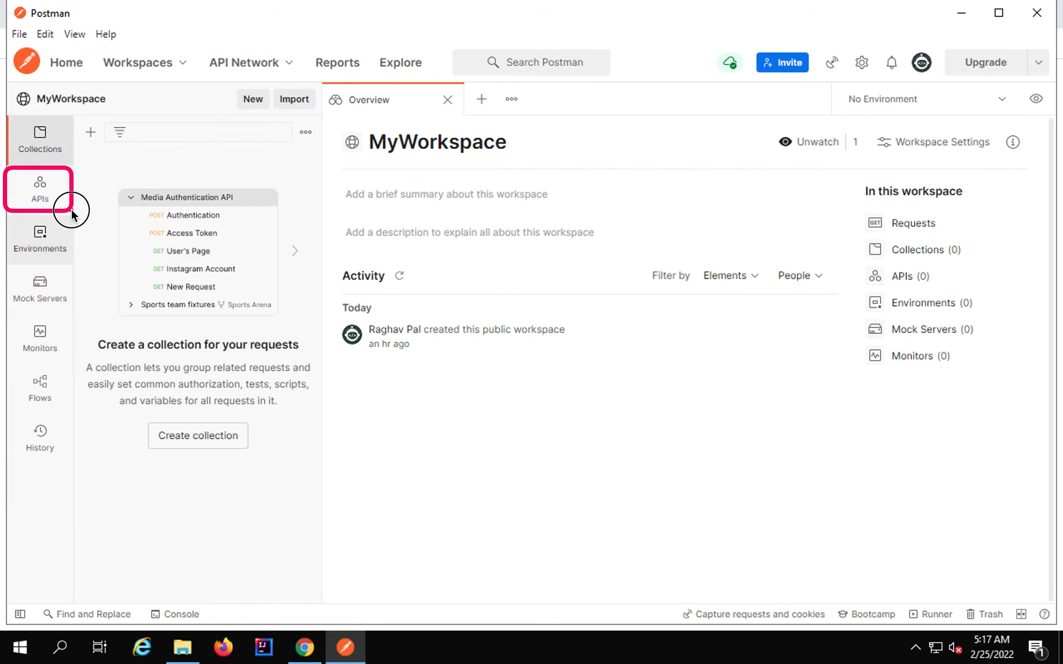
{"action": "left_click", "coordinate": [48, 209]}
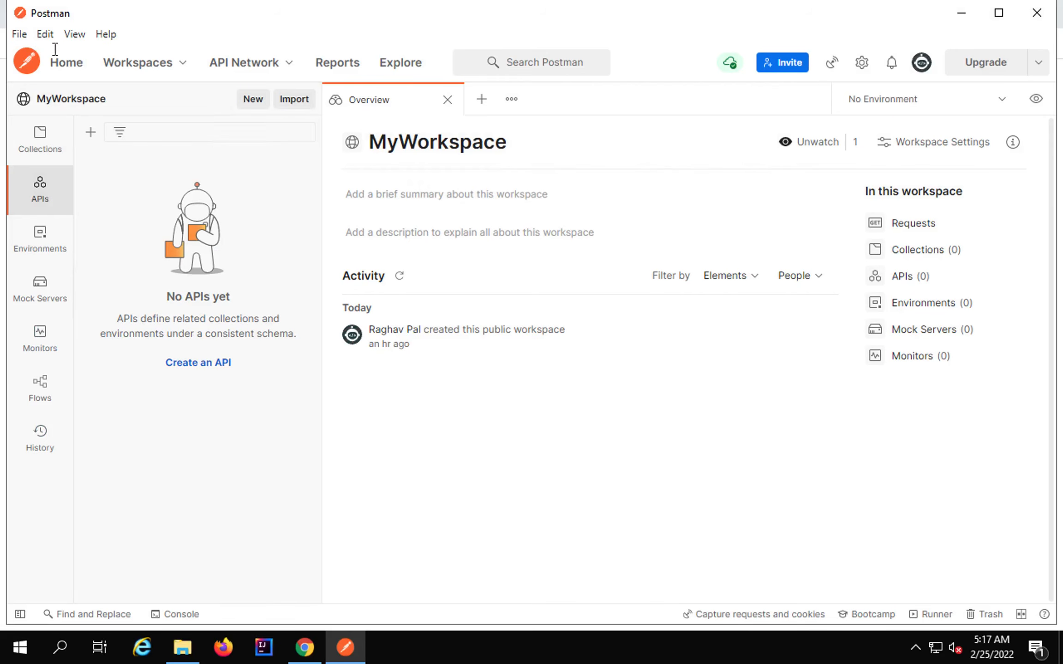
{"action": "left_click", "coordinate": [22, 36]}
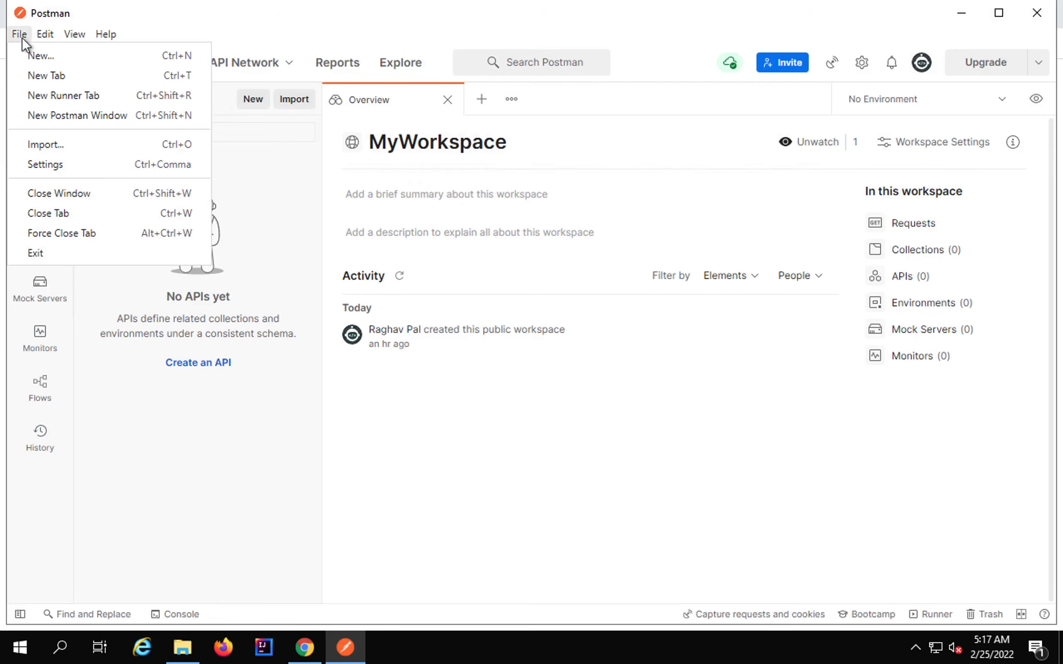
{"action": "left_click", "coordinate": [82, 55]}
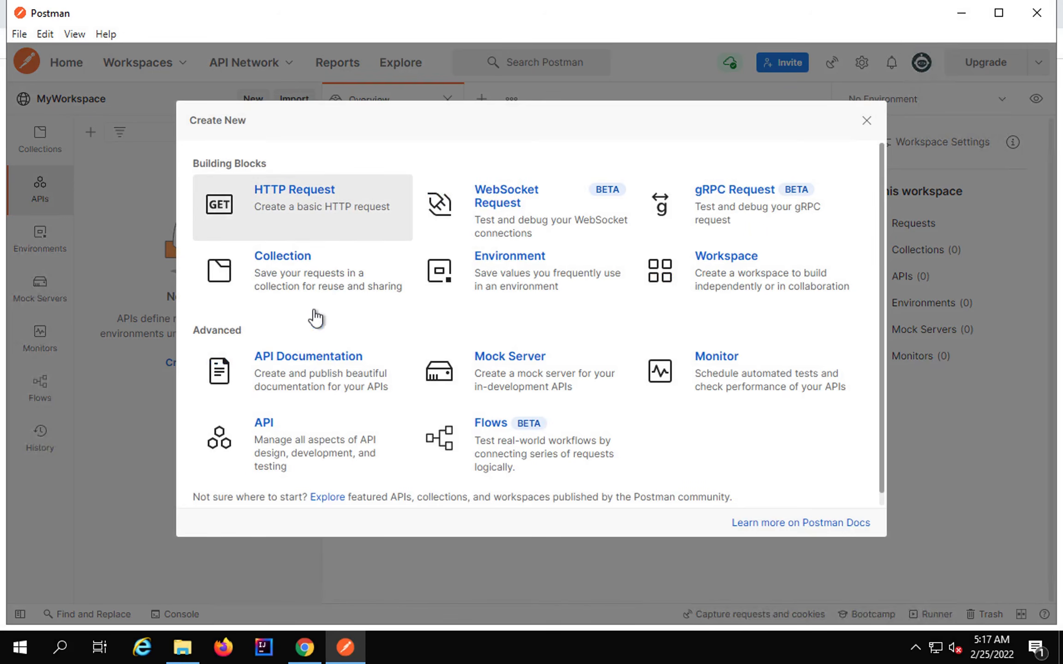
{"action": "left_click", "coordinate": [865, 122]}
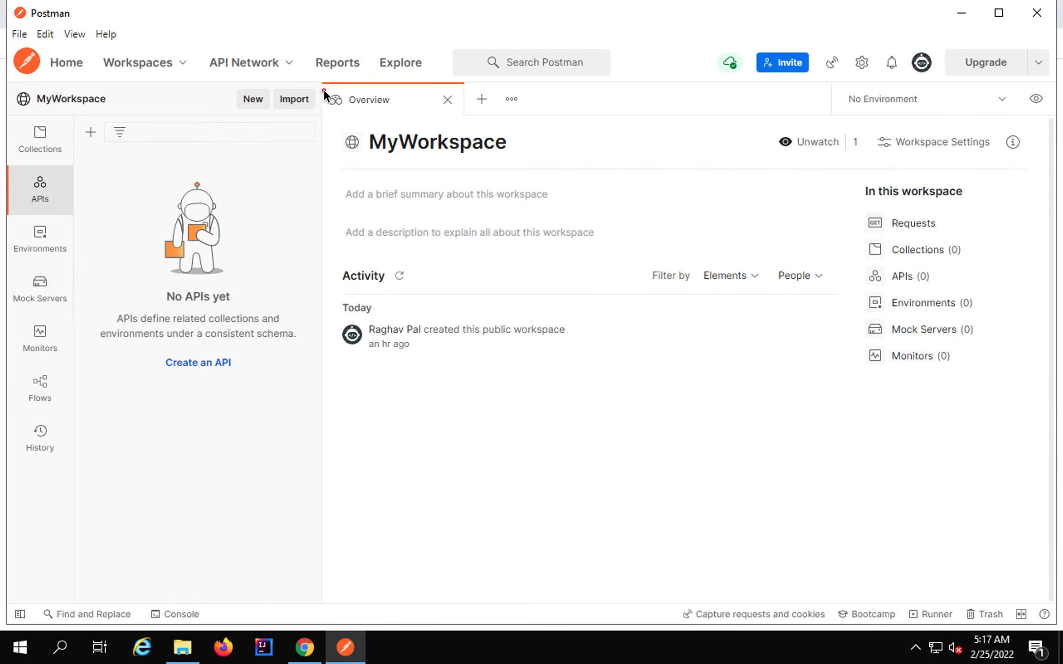
{"action": "left_click_drag", "start_coordinate": [323, 89], "coordinate": [494, 113]}
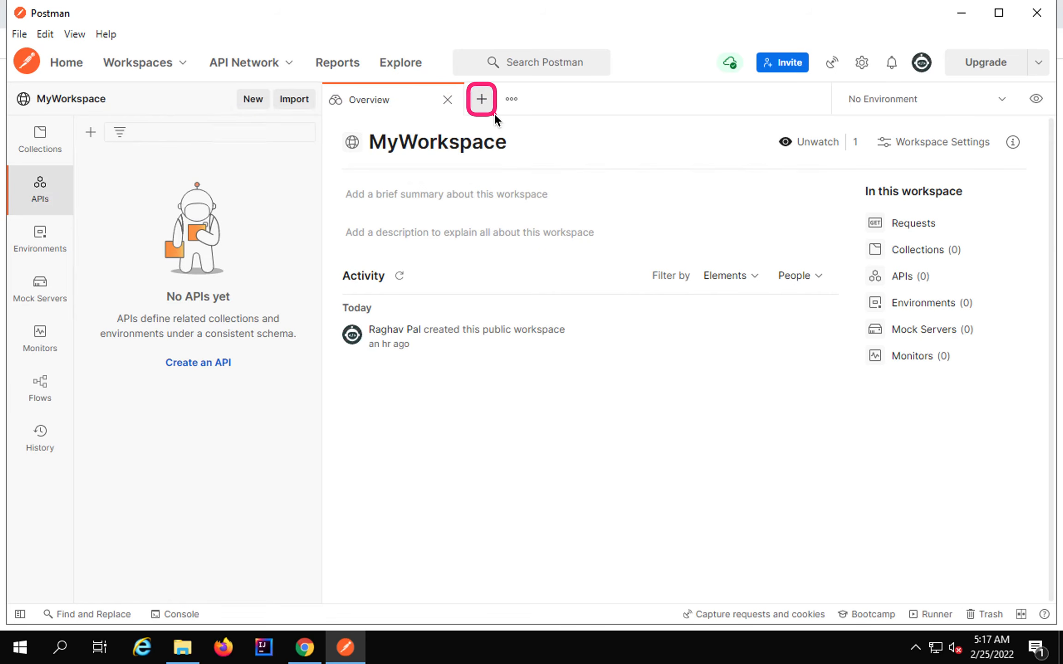
- Close the Overview tab and open a new Untitled Request, keeping the GET method
{"action": "left_click", "coordinate": [447, 99]}
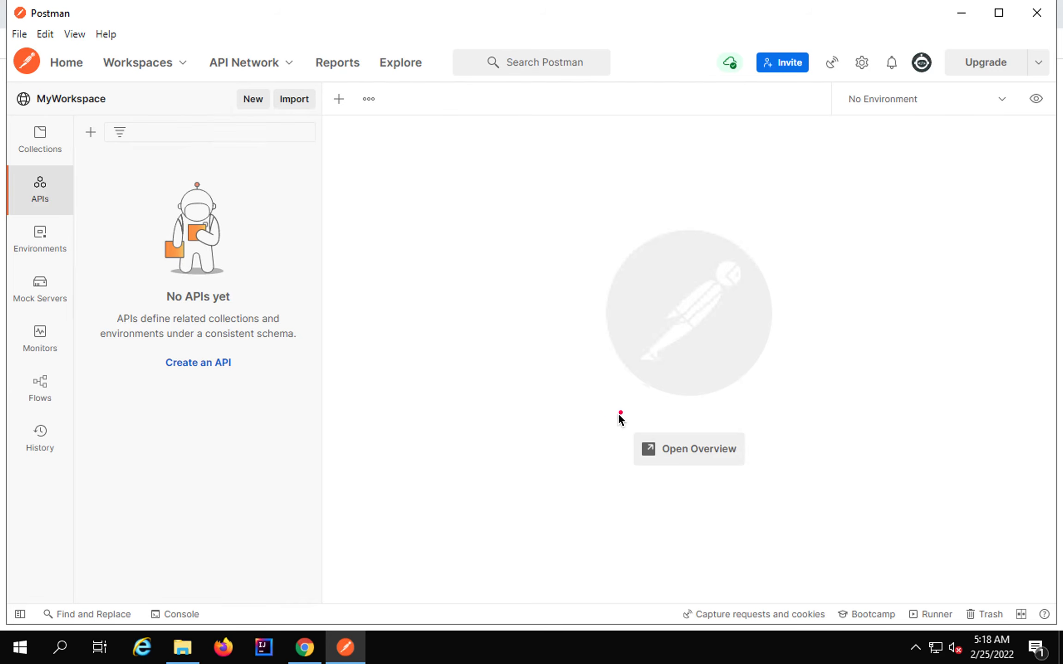
{"action": "left_click_drag", "start_coordinate": [606, 414], "coordinate": [775, 475]}
{"action": "key", "text": "Escape"}
{"action": "left_click_drag", "start_coordinate": [331, 85], "coordinate": [353, 113]}
{"action": "key", "text": "Escape"}
{"action": "left_click", "coordinate": [339, 101]}
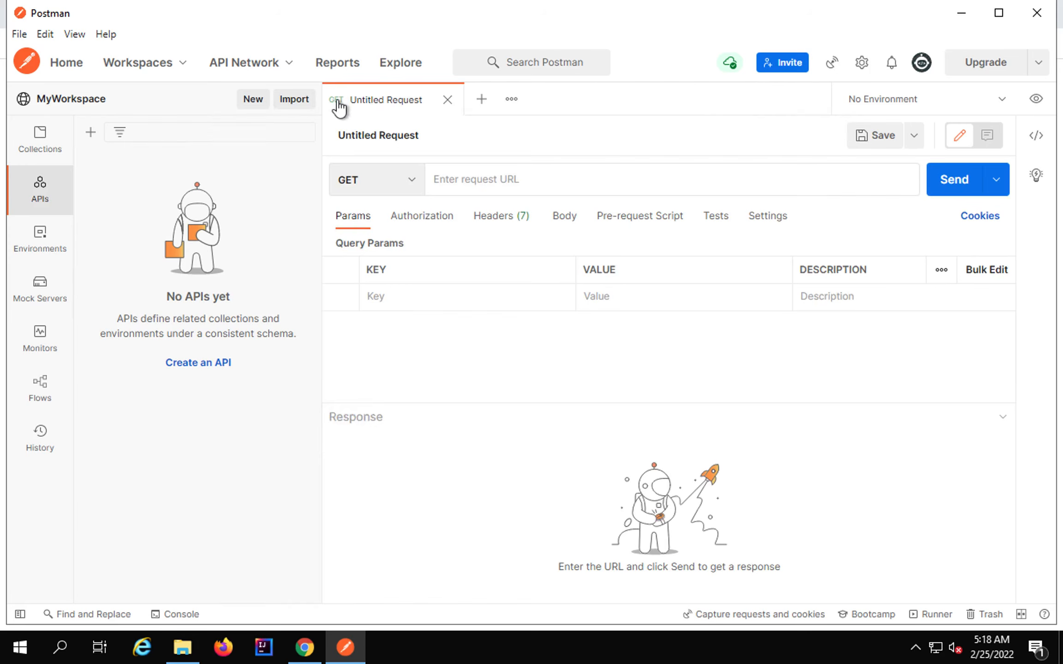
{"action": "left_click_drag", "start_coordinate": [322, 157], "coordinate": [815, 285]}
{"action": "left_click", "coordinate": [417, 184]}
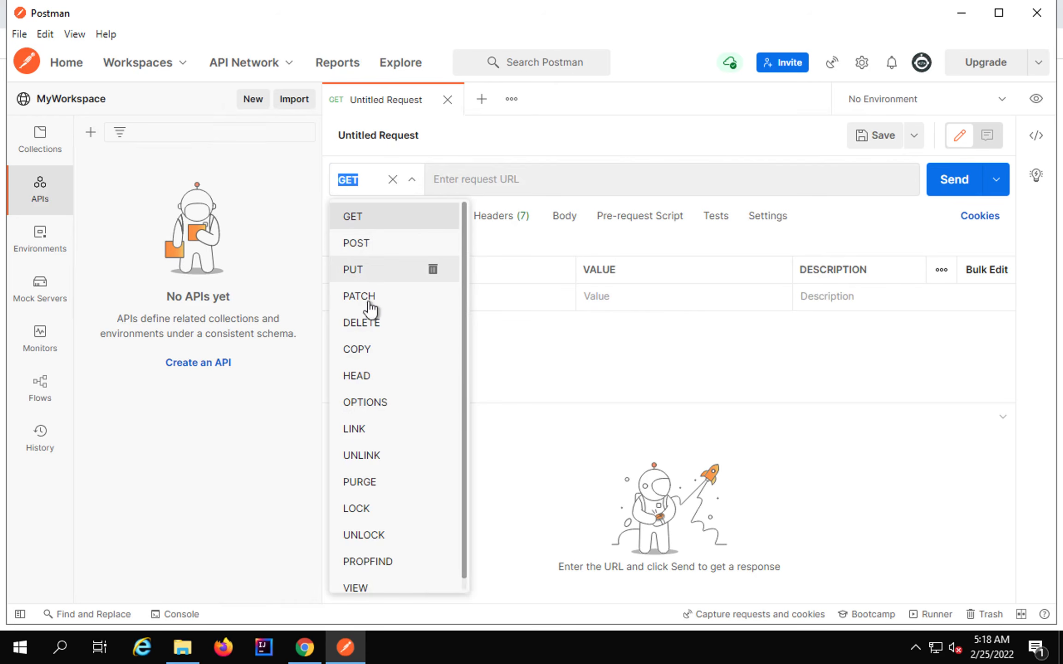
{"action": "left_click", "coordinate": [524, 327]}
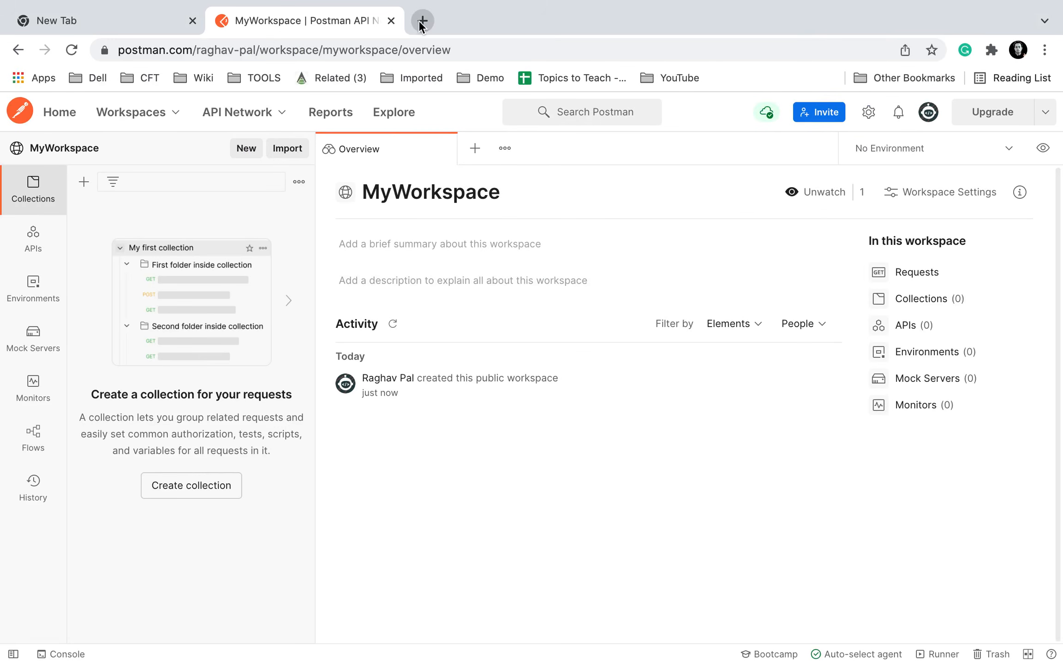
- In a new Chrome tab, load reqres.in, replacing an accidental remove.bg page
{"action": "left_click", "coordinate": [421, 21]}
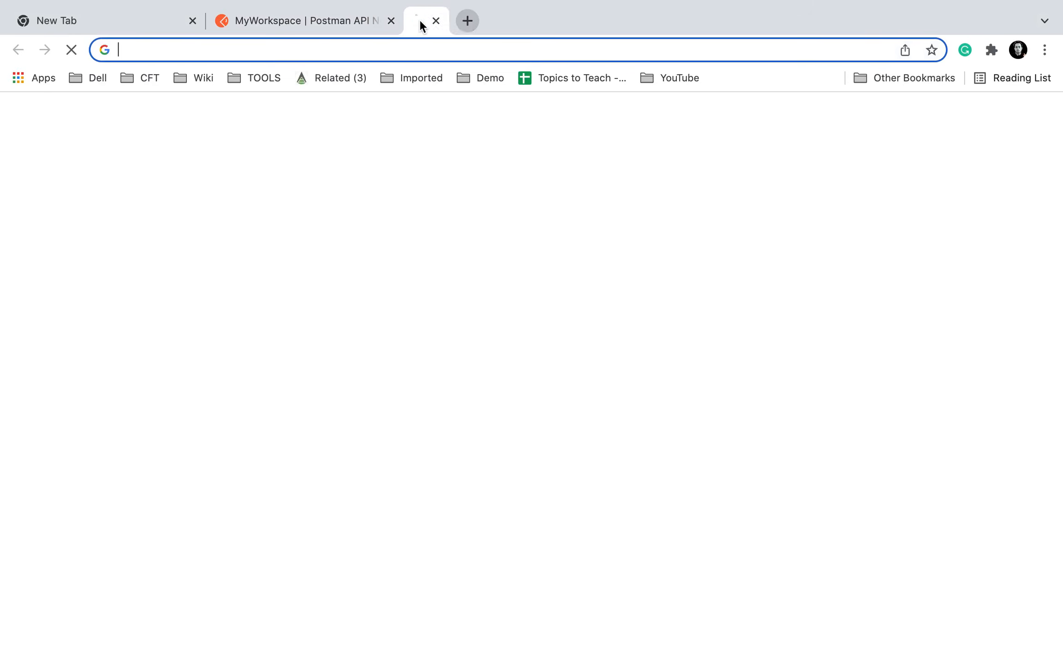
{"action": "type", "text": "remove.bg"}
{"action": "key", "text": "Return"}
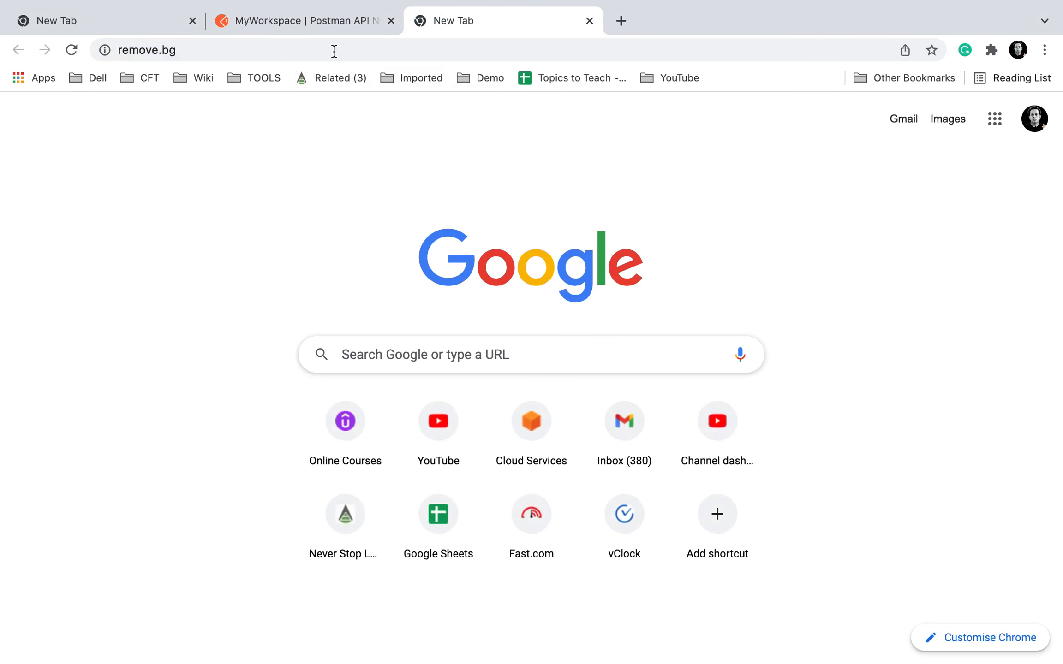
{"action": "left_click", "coordinate": [333, 49]}
{"action": "type", "text": "reqres.in"}
{"action": "key", "text": "Return"}
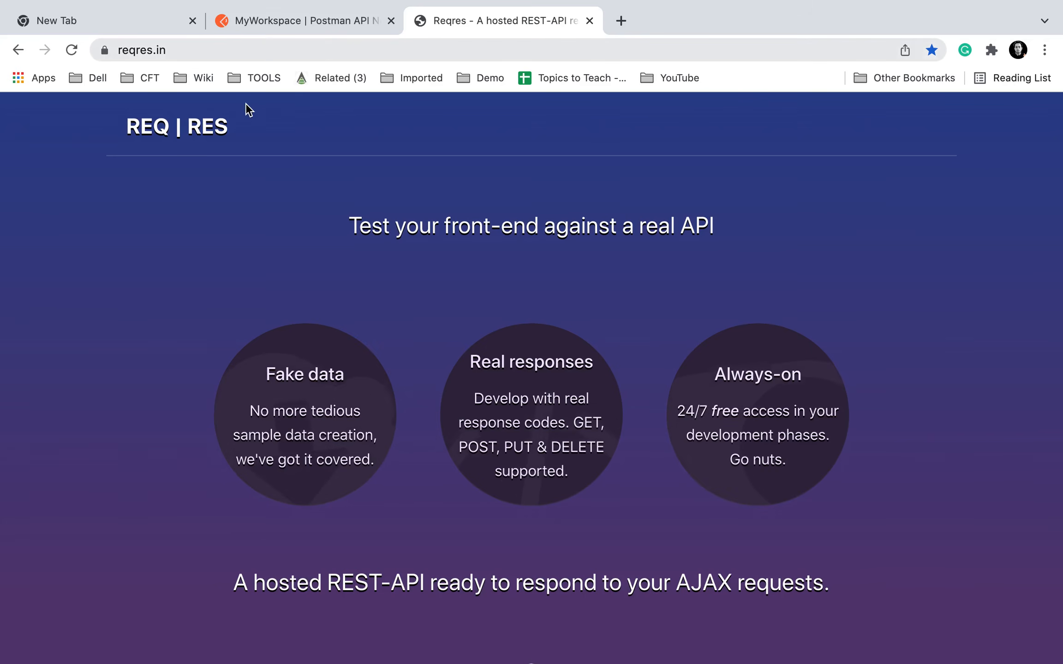
{"action": "left_click_drag", "start_coordinate": [100, 102], "coordinate": [286, 180]}
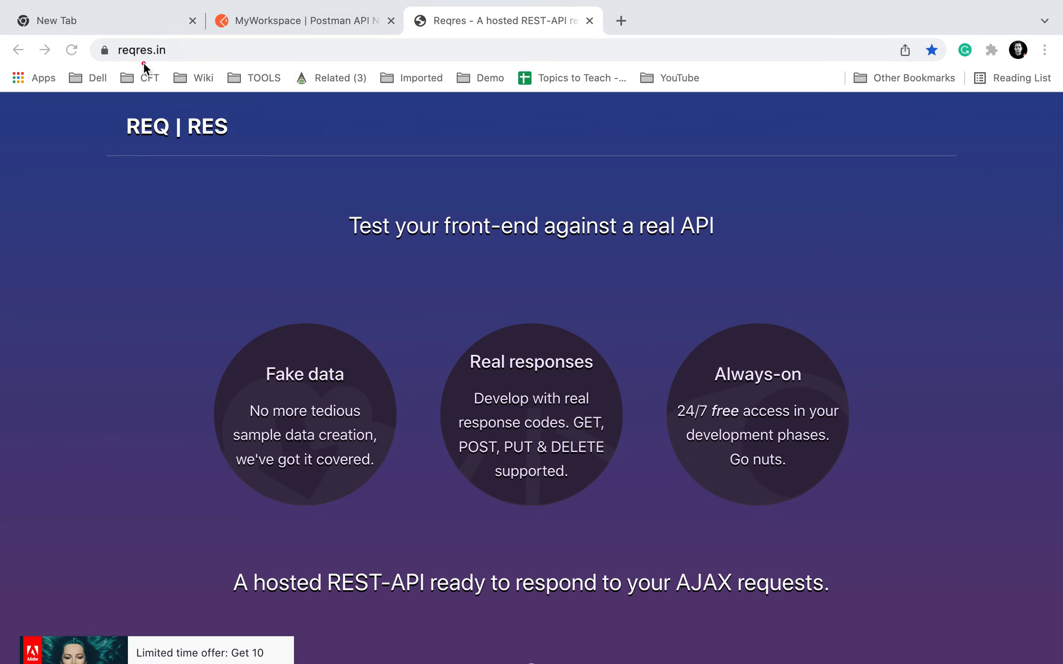
{"action": "key", "text": "ctrl+s"}
- Scroll reqres.in down to the example requests and highlight them
{"action": "scroll", "coordinate": [216, 232], "scroll_direction": "down", "scroll_amount": 8}
{"action": "scroll", "coordinate": [217, 231], "scroll_direction": "down", "scroll_amount": 10}
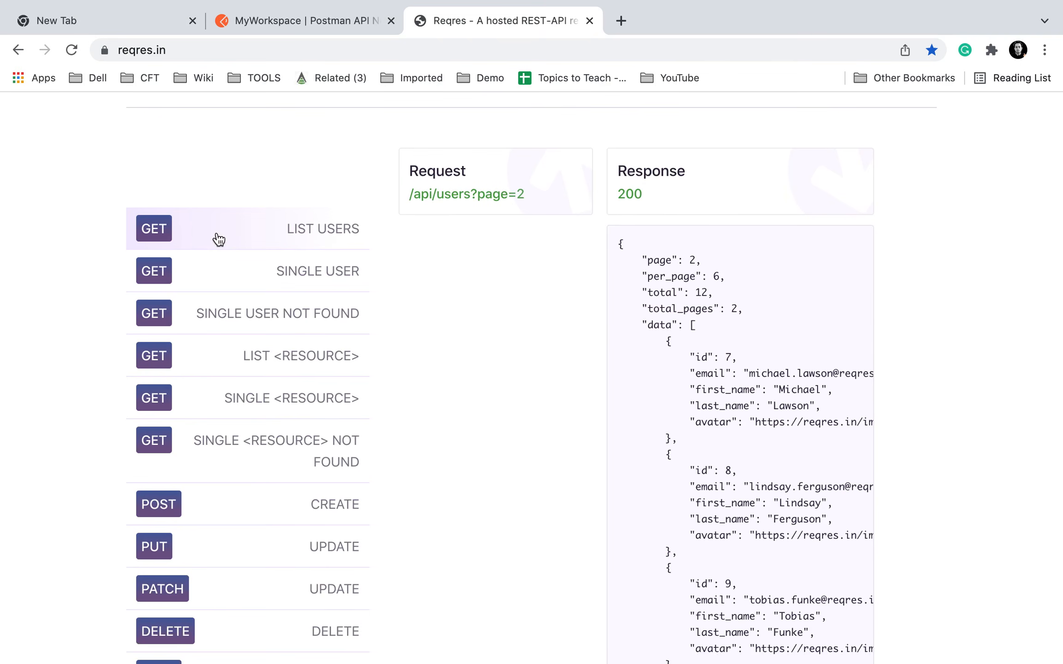
{"action": "key", "text": "ctrl+a"}
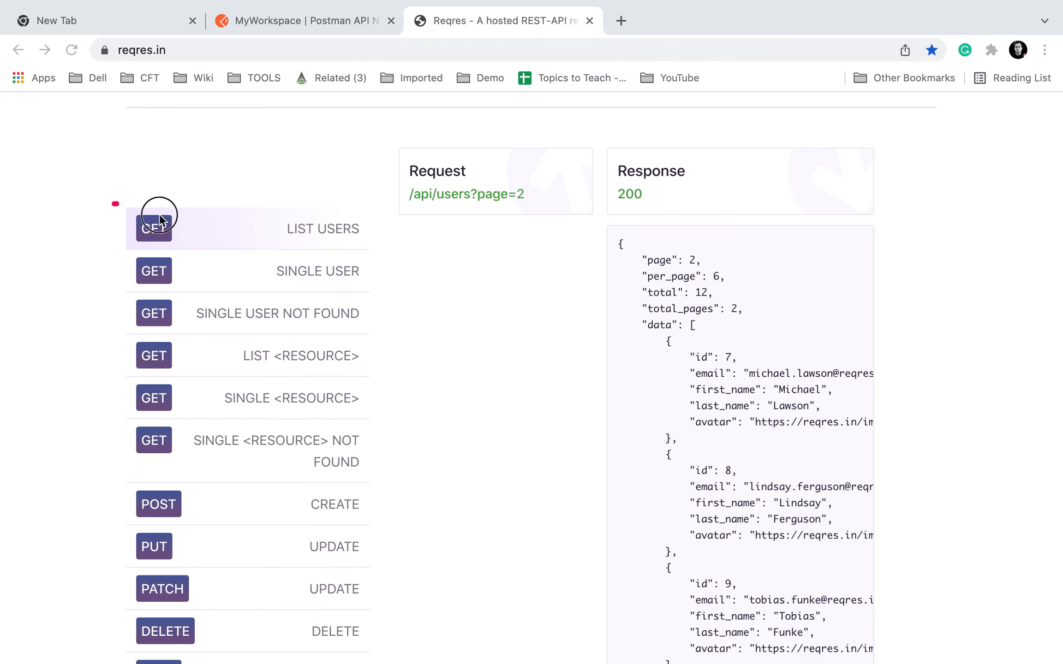
{"action": "left_click_drag", "start_coordinate": [115, 202], "coordinate": [397, 603]}
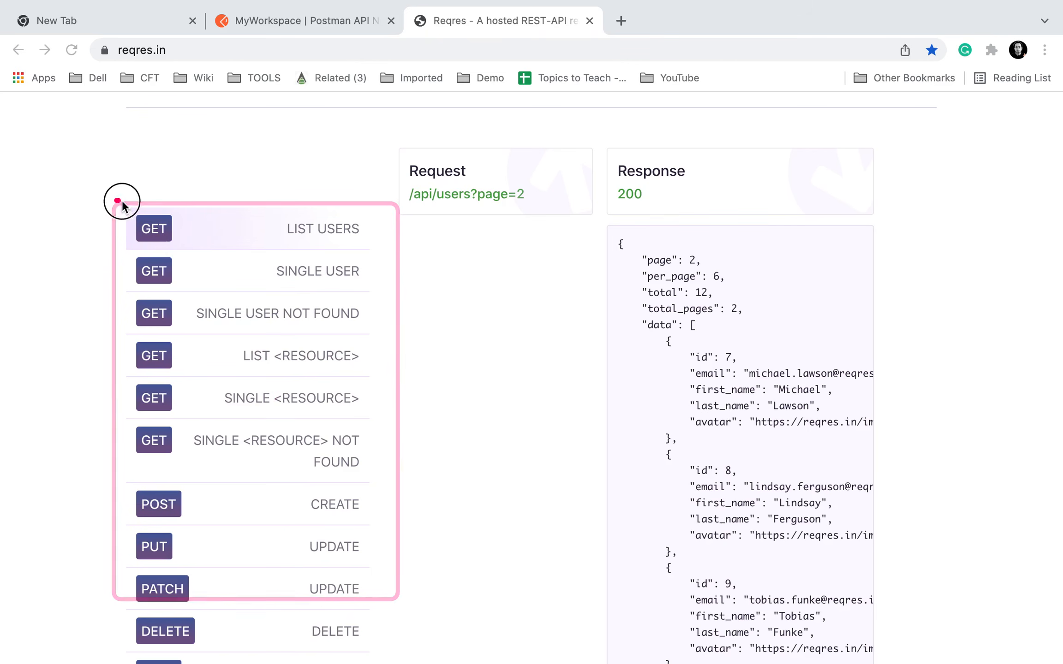
{"action": "left_click_drag", "start_coordinate": [117, 203], "coordinate": [368, 287]}
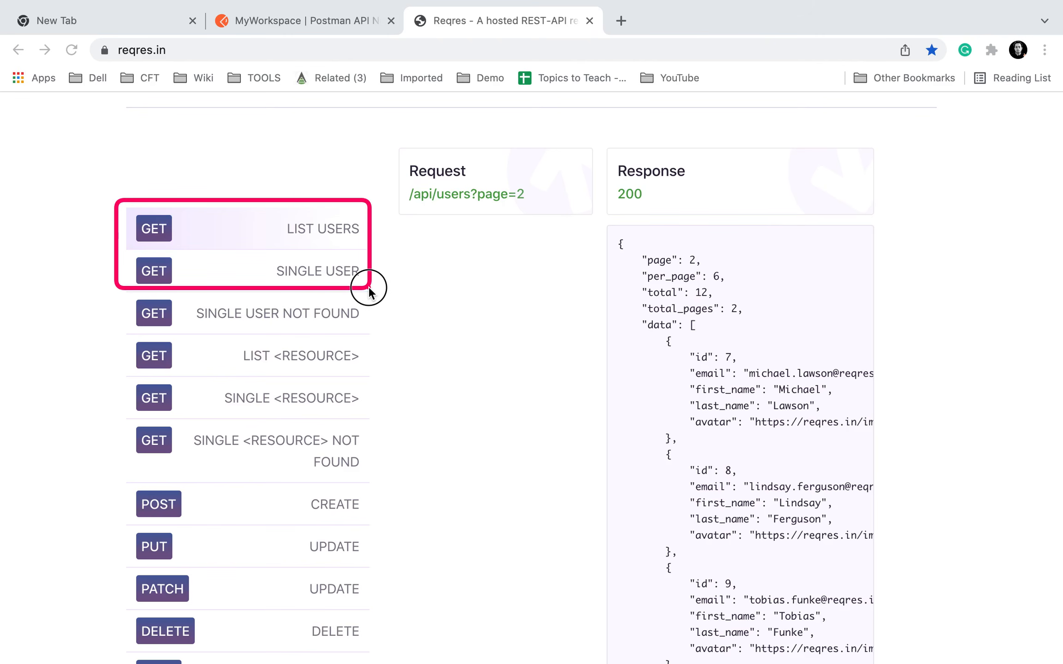
{"action": "left_click_drag", "start_coordinate": [368, 288], "coordinate": [372, 299]}
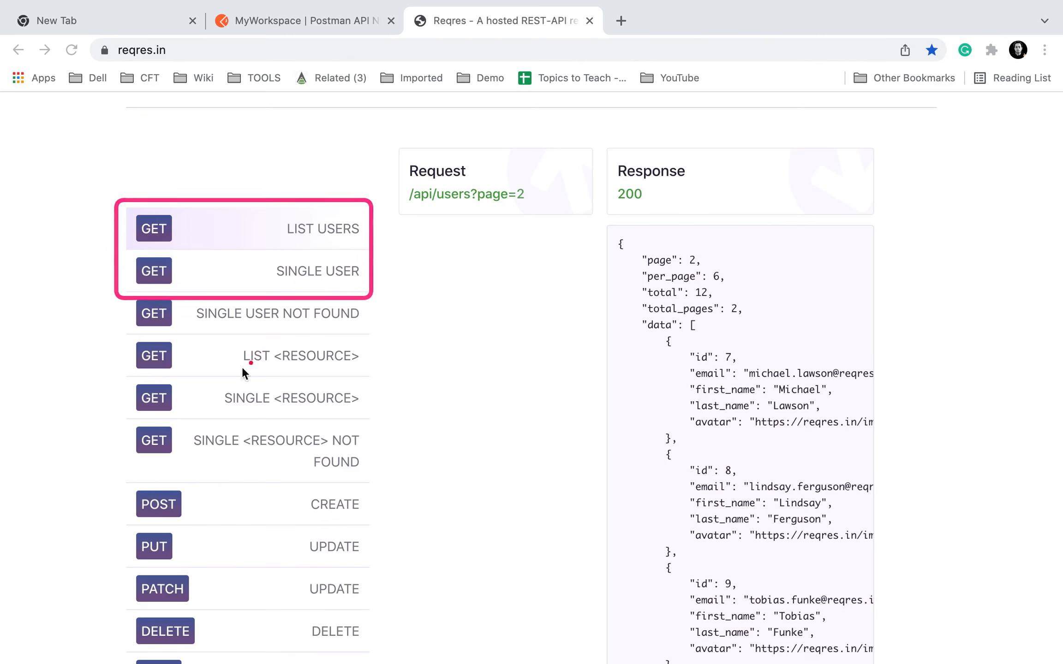
{"action": "mouse_move", "coordinate": [113, 482]}
{"action": "left_mouse_down"}
{"action": "mouse_move", "coordinate": [356, 527]}
{"action": "mouse_move", "coordinate": [390, 580]}
{"action": "left_mouse_up"}
{"action": "scroll", "coordinate": [268, 550], "scroll_direction": "down", "scroll_amount": 3}
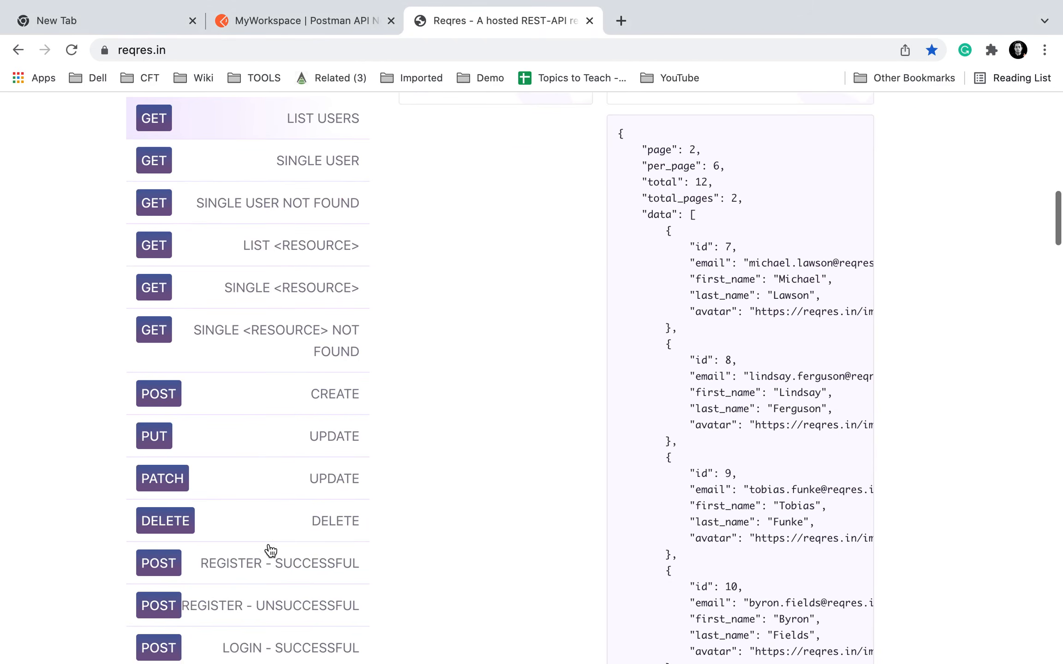
{"action": "scroll", "coordinate": [271, 551], "scroll_direction": "up", "scroll_amount": 10}
{"action": "scroll", "coordinate": [270, 551], "scroll_direction": "down", "scroll_amount": 10}
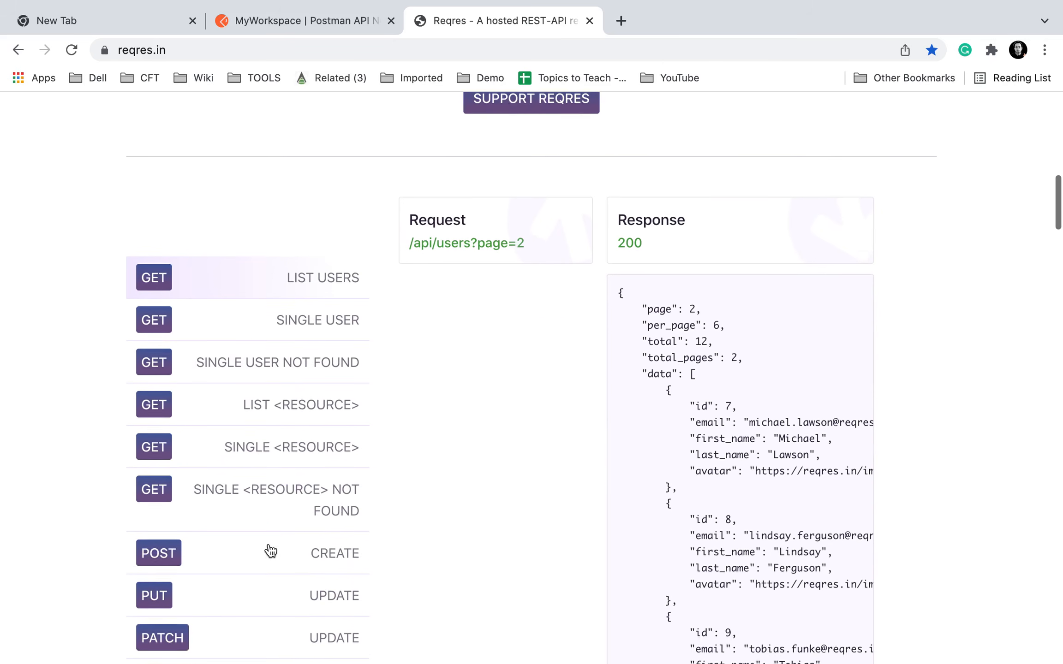
{"action": "left_click", "coordinate": [316, 313]}
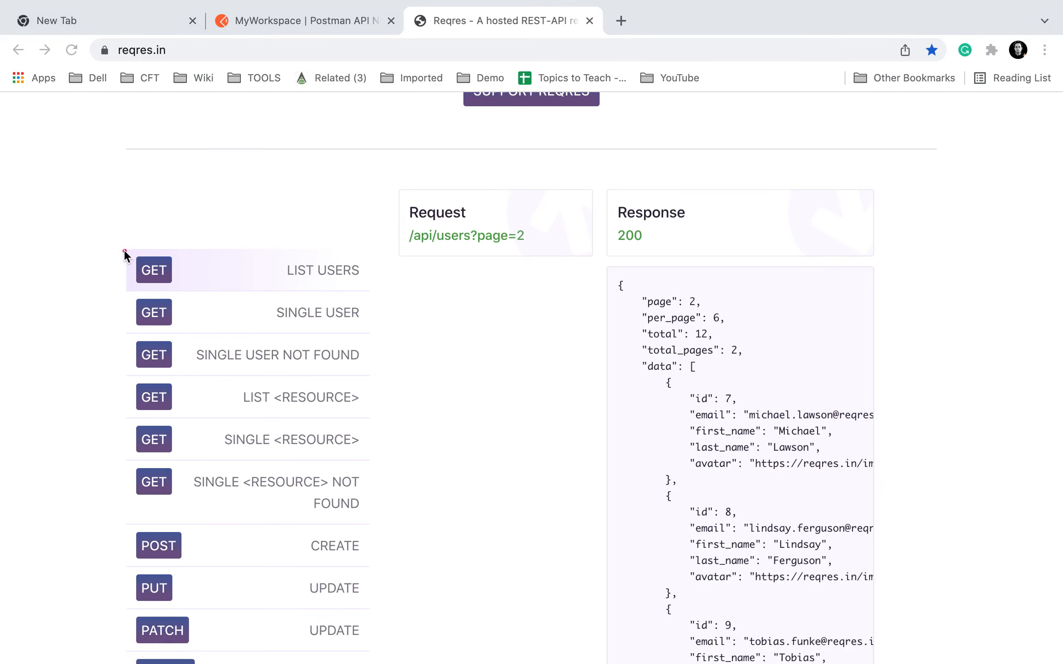
- Outline the List Users path, status 200 and JSON, then open /api/users?page=2 in a new tab
{"action": "left_click_drag", "start_coordinate": [122, 250], "coordinate": [391, 278]}
{"action": "key", "text": "Escape"}
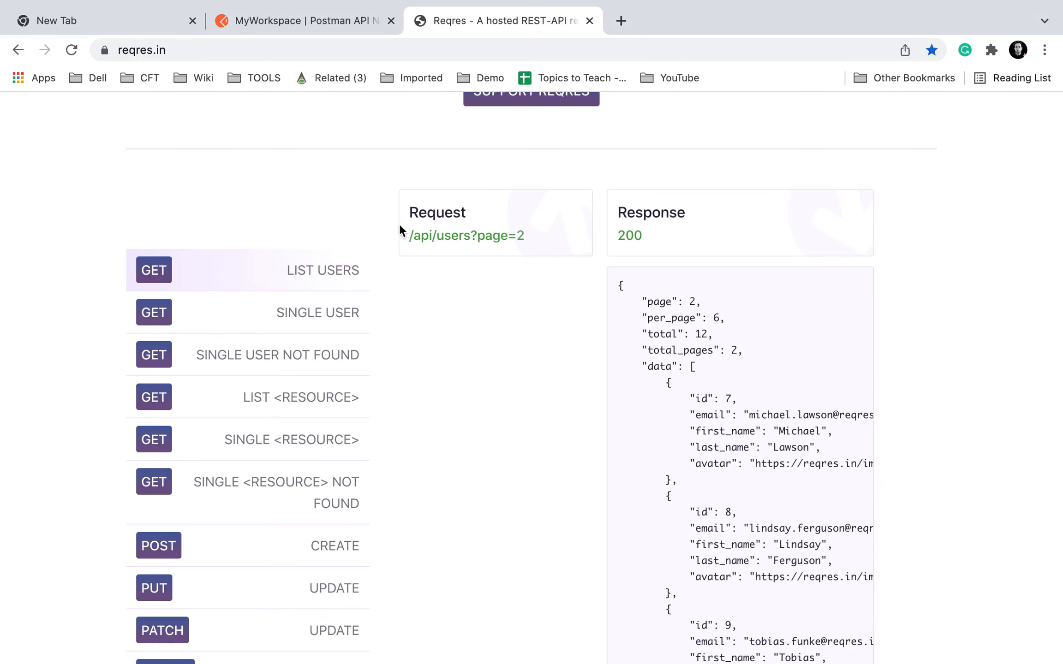
{"action": "key", "text": "ctrl+a"}
{"action": "left_click_drag", "start_coordinate": [390, 194], "coordinate": [547, 260]}
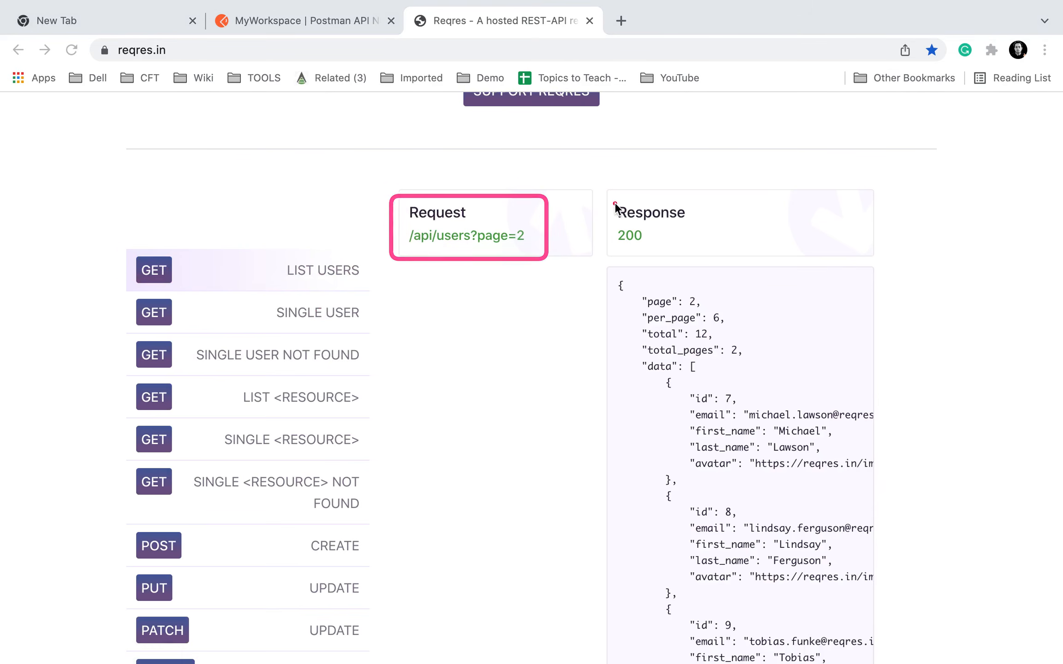
{"action": "left_click_drag", "start_coordinate": [611, 193], "coordinate": [740, 253]}
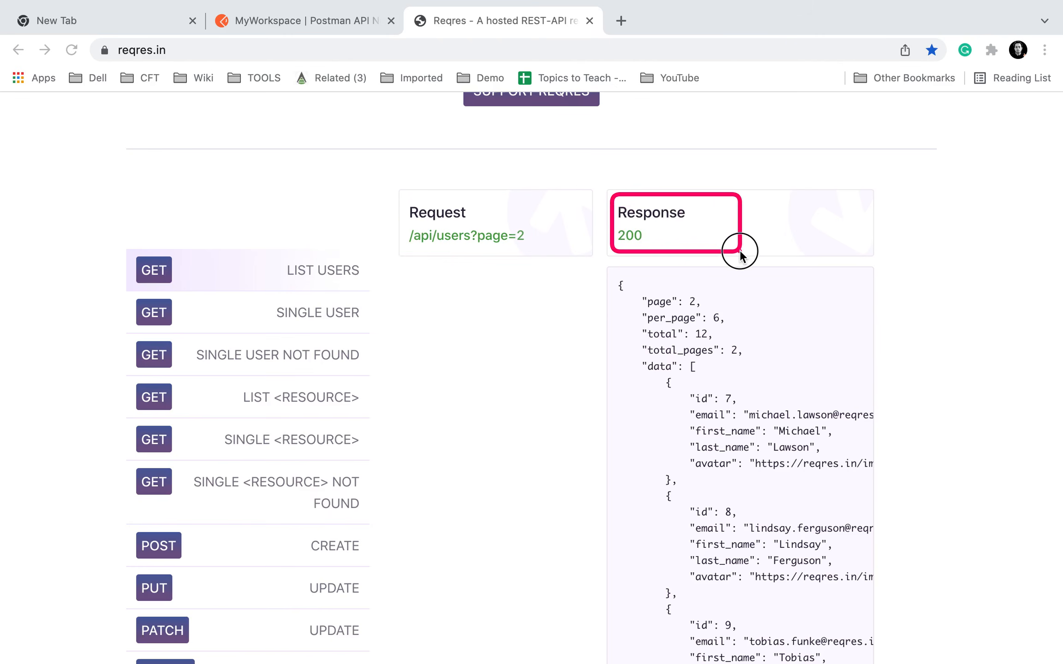
{"action": "mouse_move", "coordinate": [605, 270]}
{"action": "left_mouse_down"}
{"action": "mouse_move", "coordinate": [935, 622]}
{"action": "mouse_move", "coordinate": [930, 611]}
{"action": "left_mouse_up"}
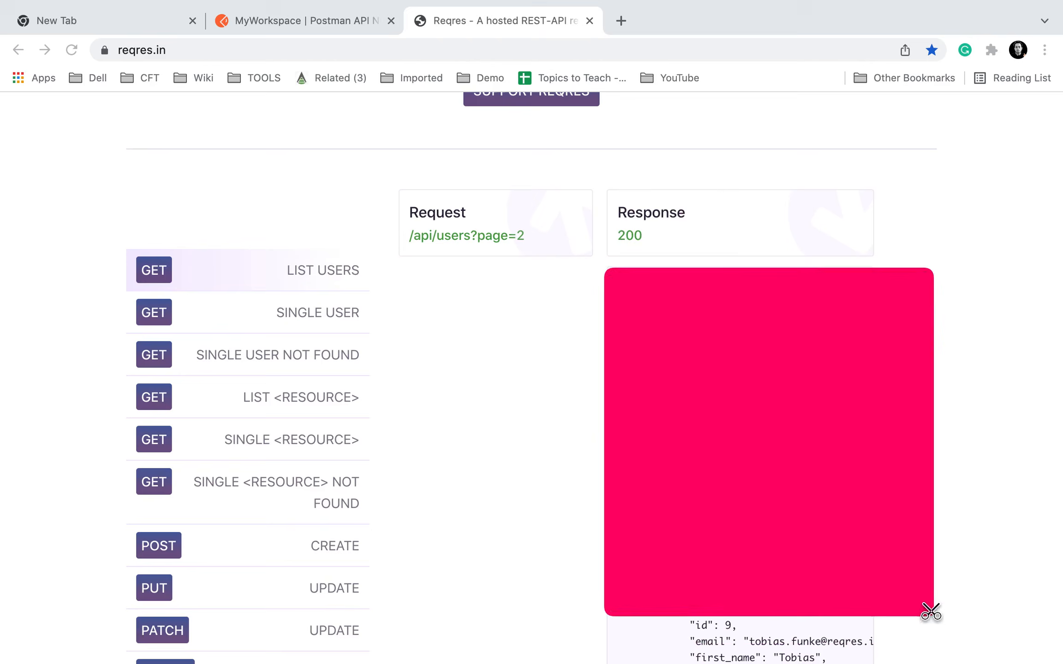
{"action": "left_click", "coordinate": [460, 240], "text": "super"}
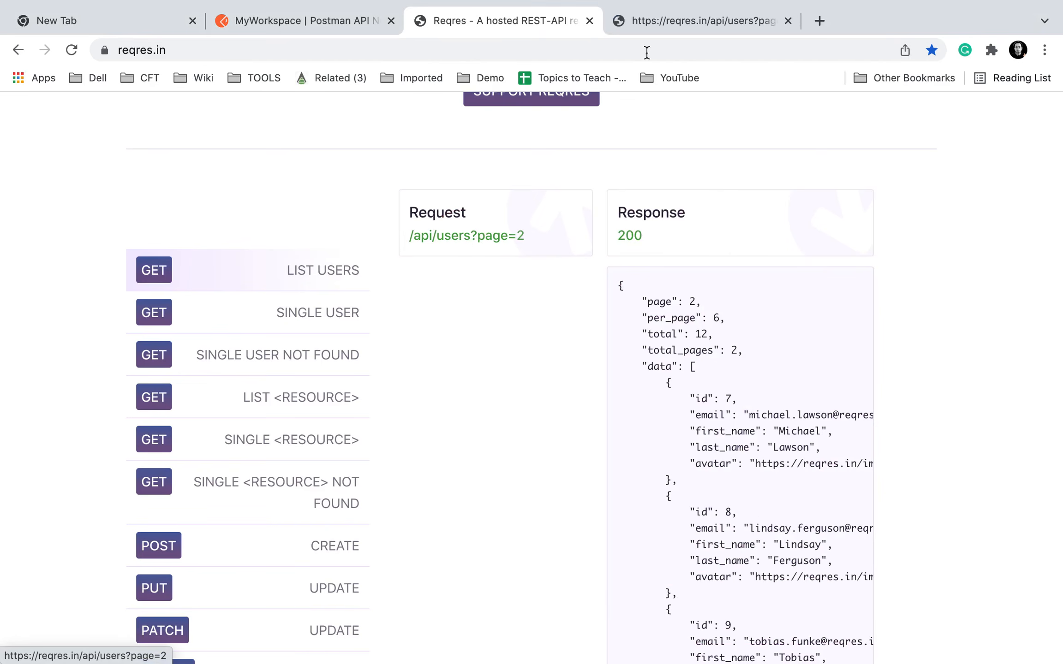
{"action": "left_click", "coordinate": [694, 21]}
{"action": "left_click", "coordinate": [312, 53]}
{"action": "key", "text": "ctrl+c"}
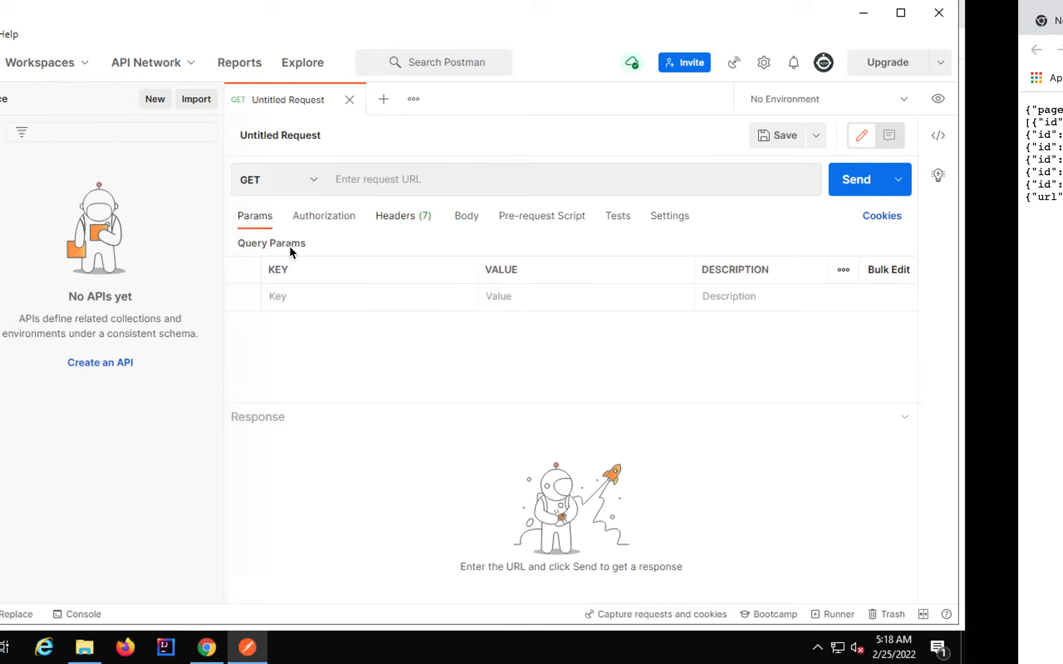
{"action": "left_click", "coordinate": [444, 173]}
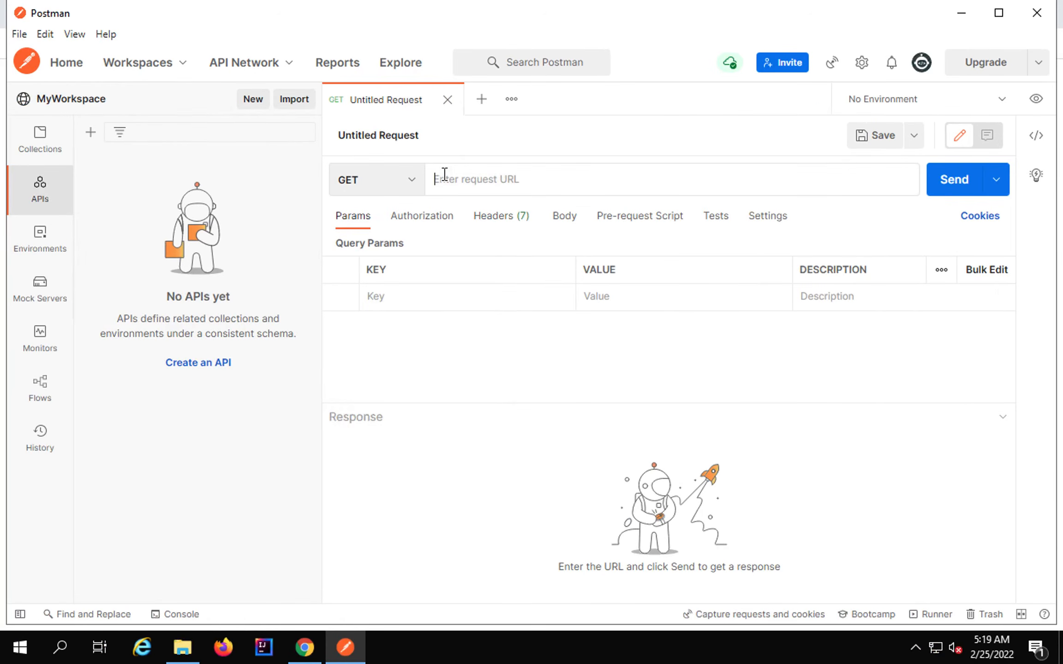
{"action": "key", "text": "ctrl+v"}
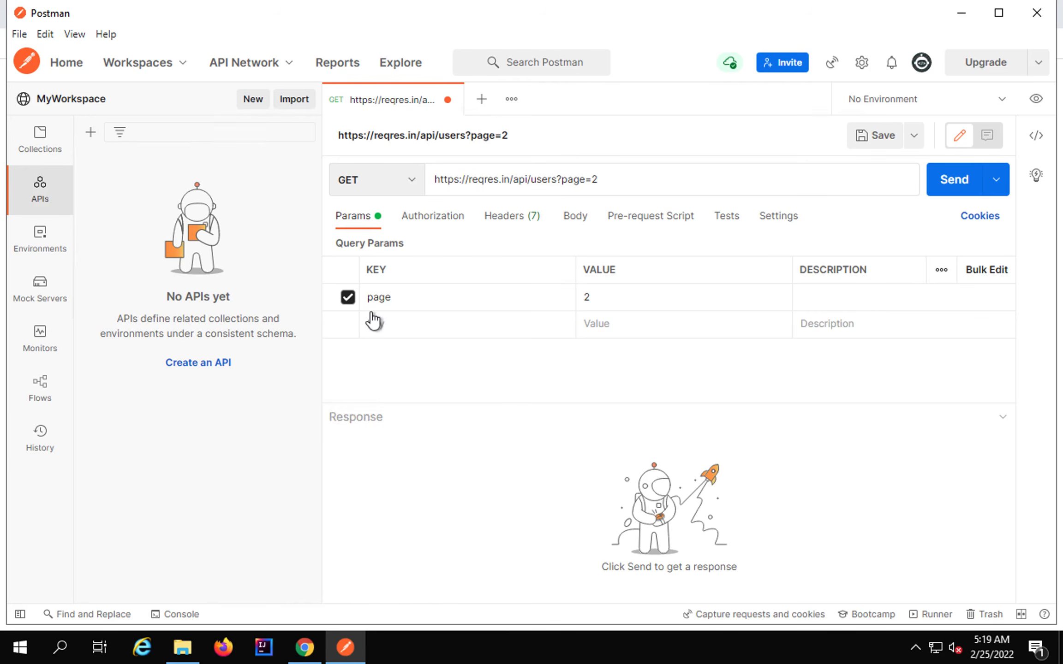
{"action": "left_click_drag", "start_coordinate": [337, 282], "coordinate": [729, 319]}
{"action": "left_click_drag", "start_coordinate": [325, 282], "coordinate": [623, 312]}
{"action": "left_click", "coordinate": [941, 270]}
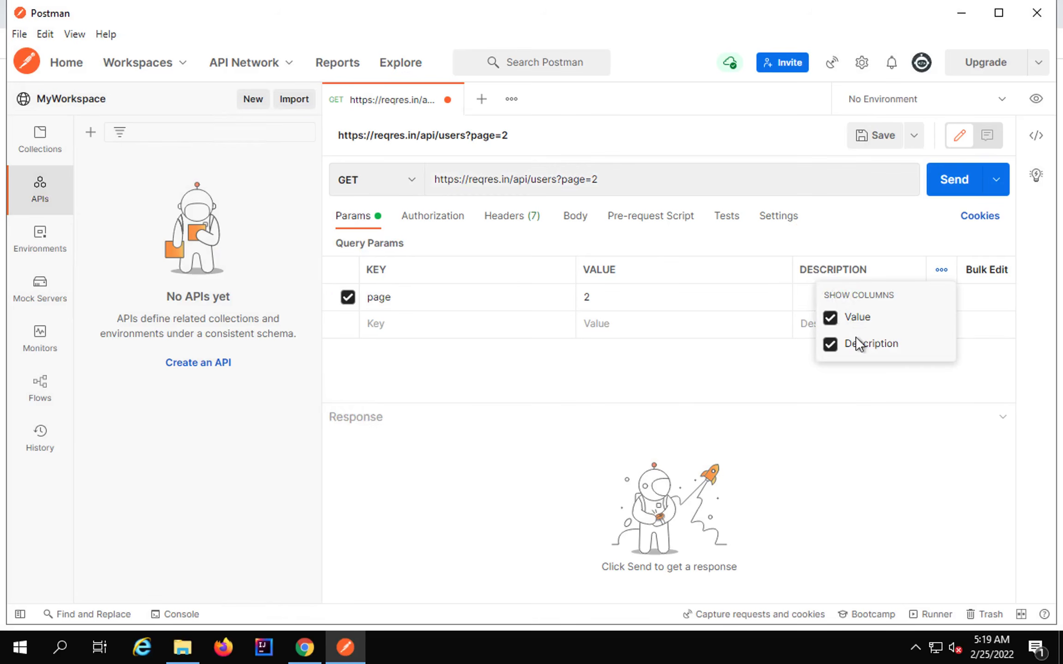
{"action": "left_click", "coordinate": [982, 270]}
{"action": "left_click", "coordinate": [407, 331]}
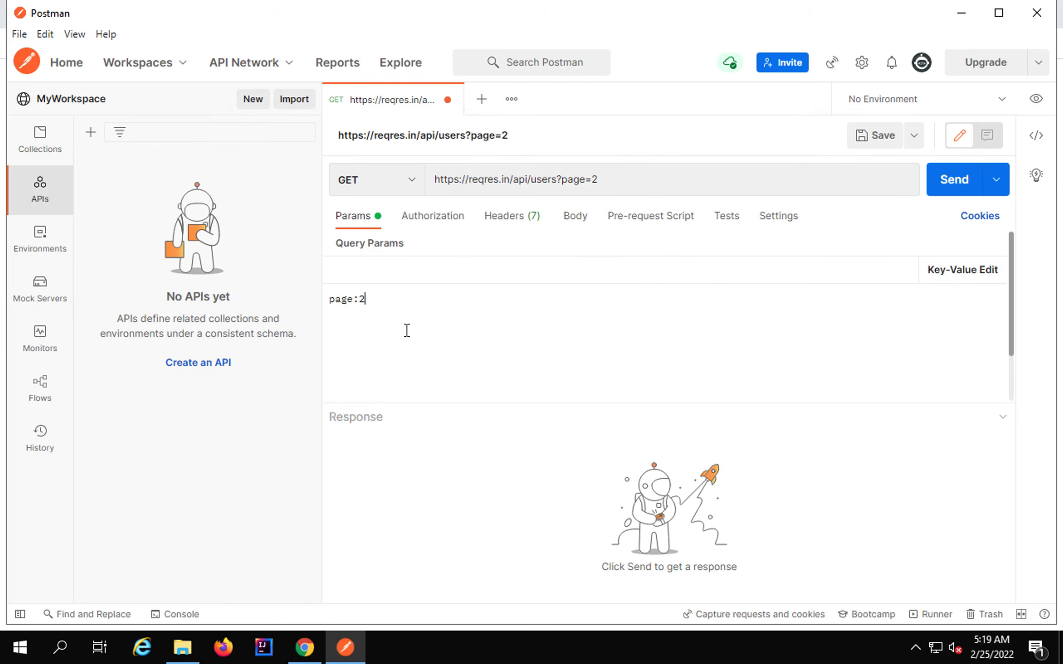
{"action": "left_click", "coordinate": [948, 274]}
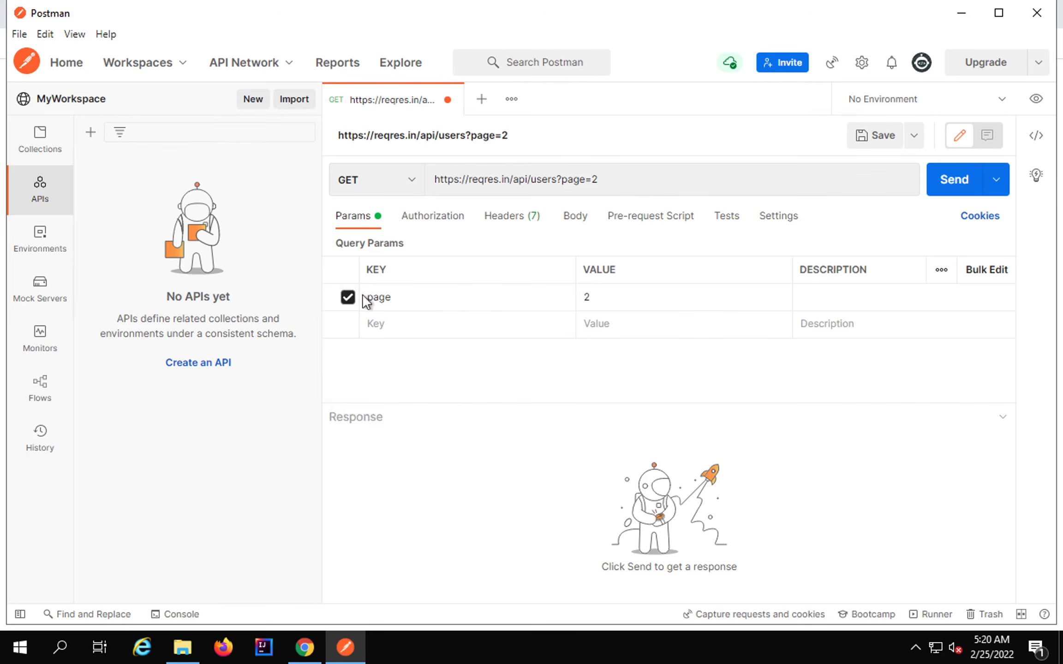
- Switch the request's authorization type to Basic Auth, then change it to No Auth
{"action": "left_click", "coordinate": [434, 218]}
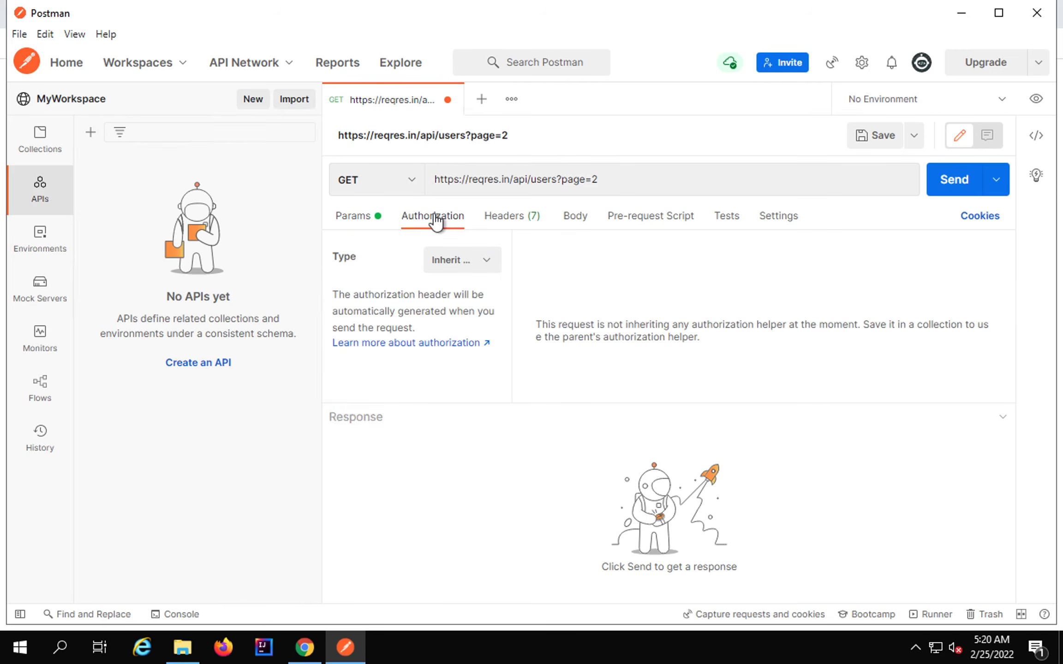
{"action": "left_click", "coordinate": [467, 261]}
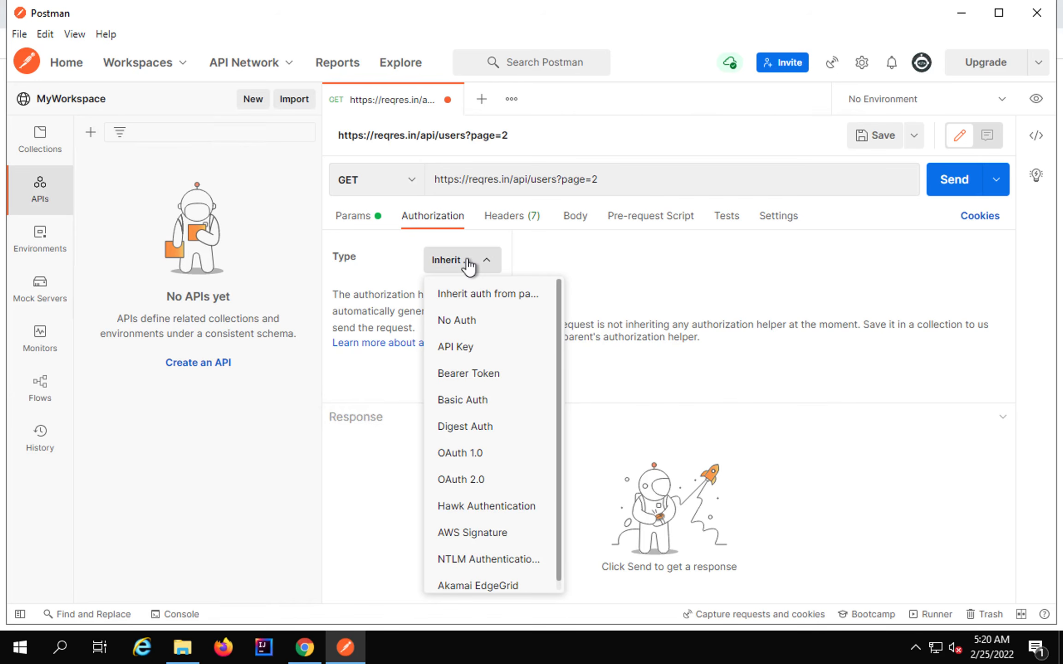
{"action": "left_click", "coordinate": [468, 402]}
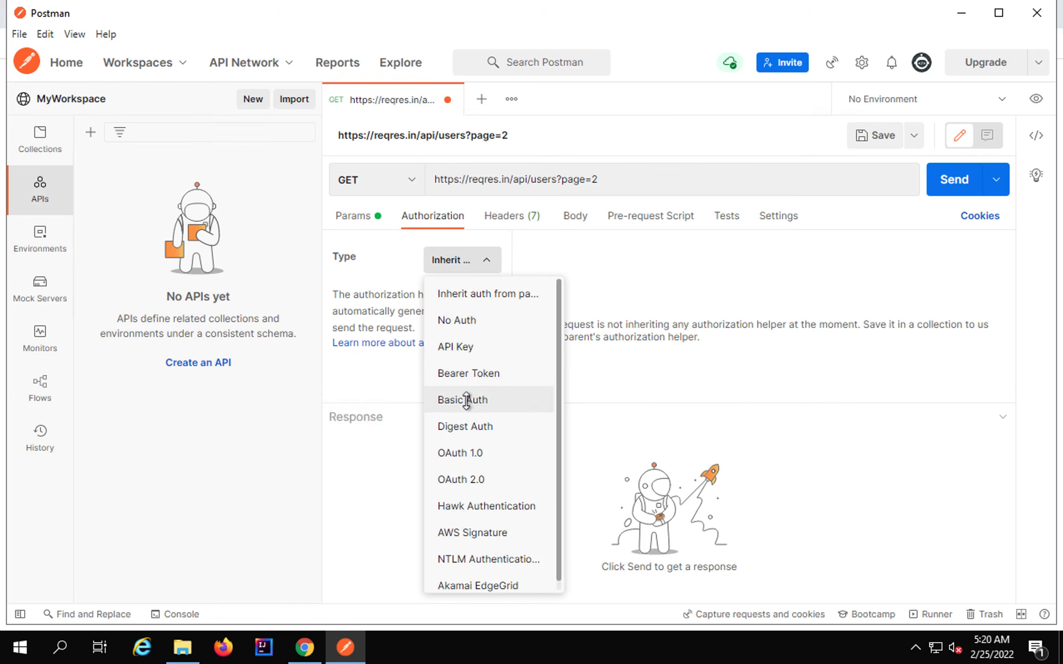
{"action": "left_click", "coordinate": [454, 261]}
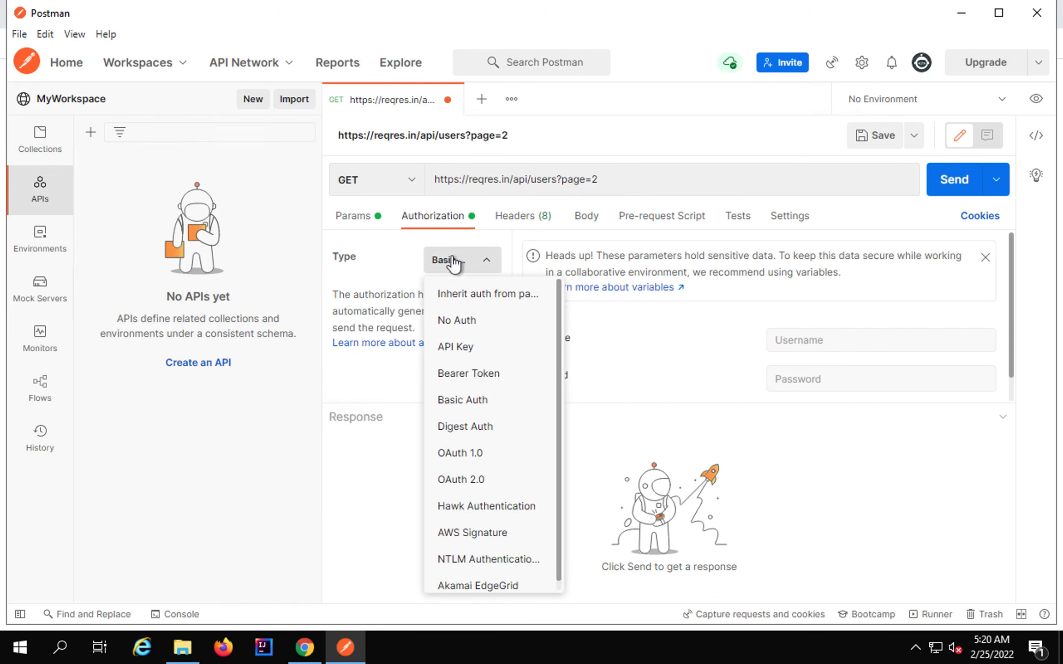
{"action": "left_click", "coordinate": [456, 323]}
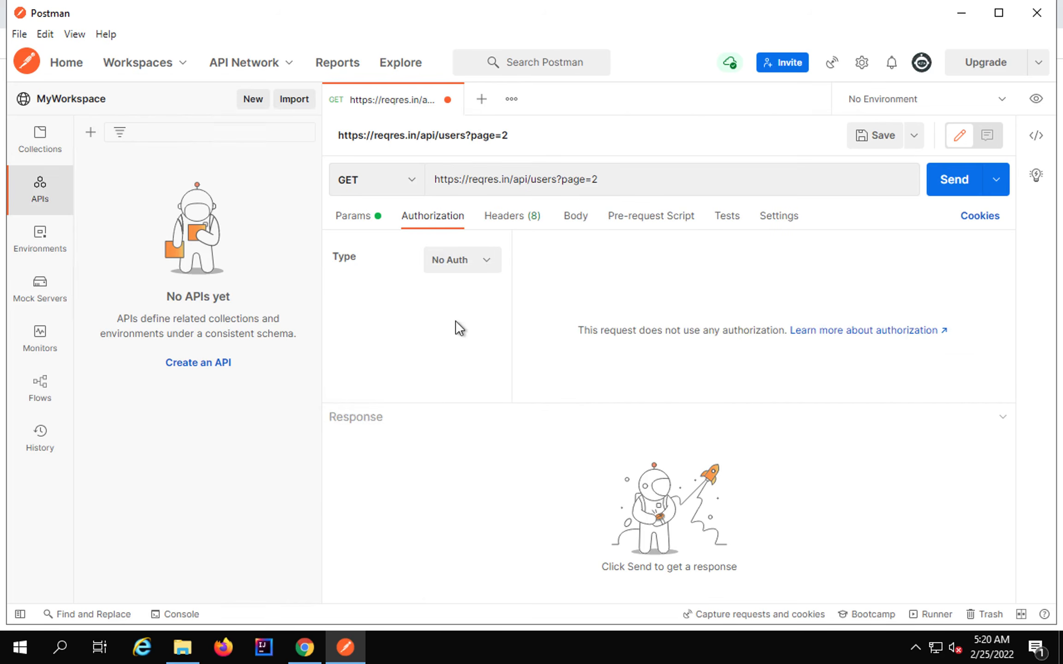
{"action": "left_click", "coordinate": [509, 218]}
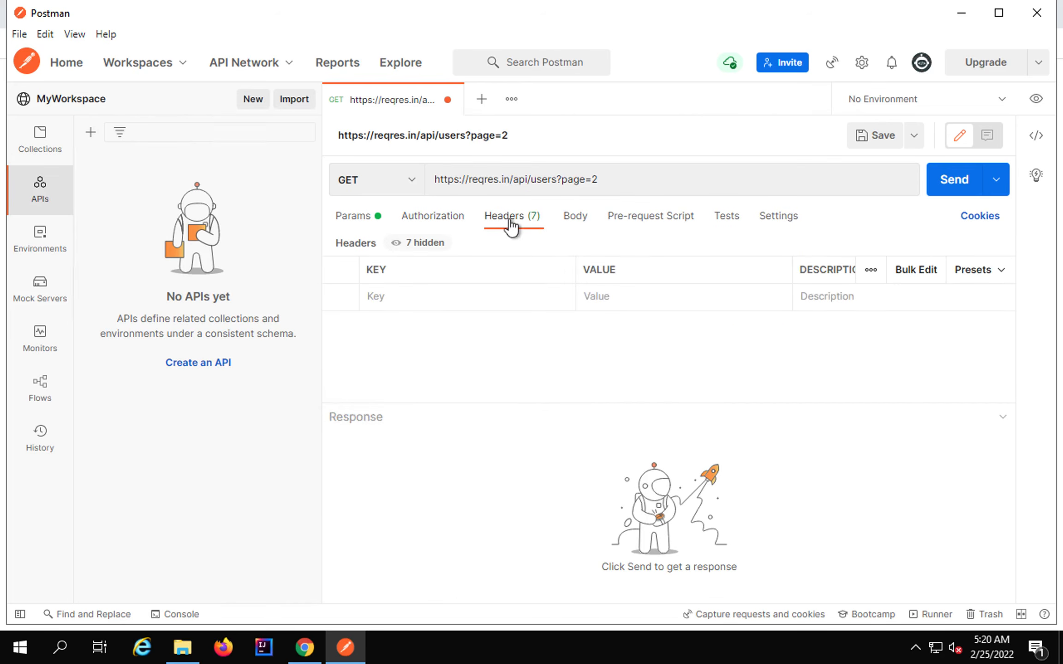
- Inspect the 7 hidden headers and the header presets, then view the Body, which is set to none
{"action": "left_click", "coordinate": [424, 245]}
{"action": "scroll", "coordinate": [423, 346], "scroll_direction": "up", "scroll_amount": 3}
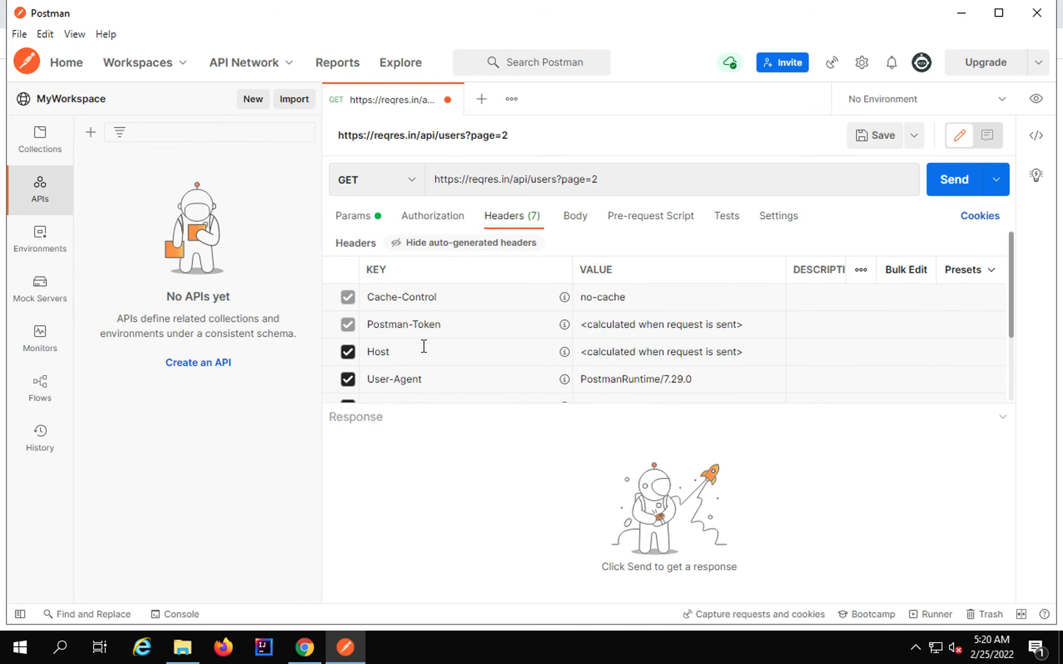
{"action": "left_click", "coordinate": [861, 272]}
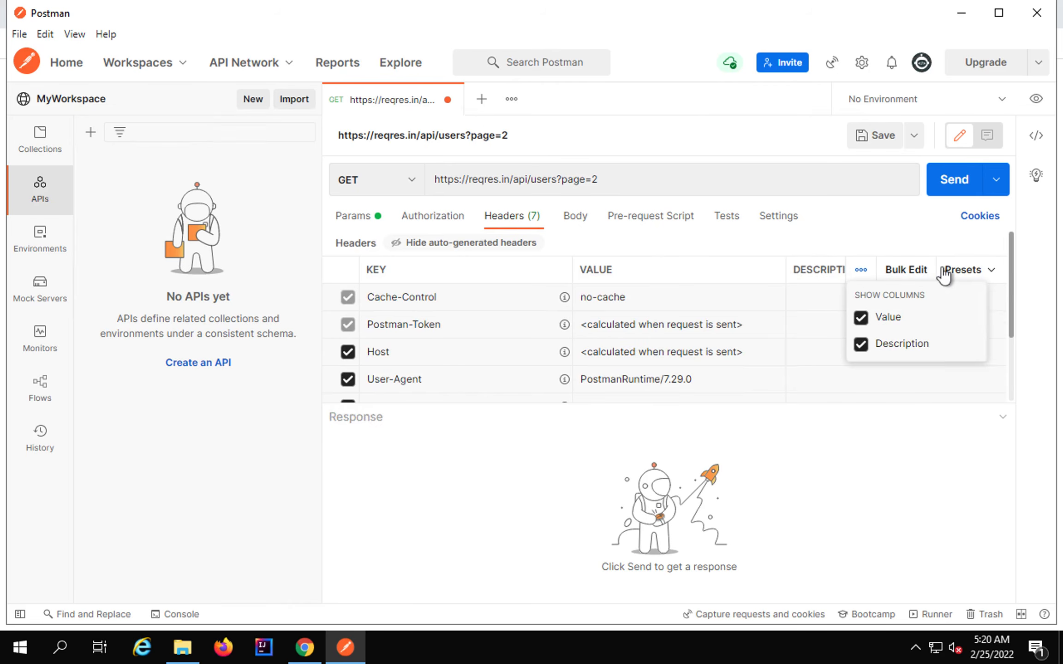
{"action": "left_click", "coordinate": [969, 271]}
{"action": "left_click", "coordinate": [916, 302]}
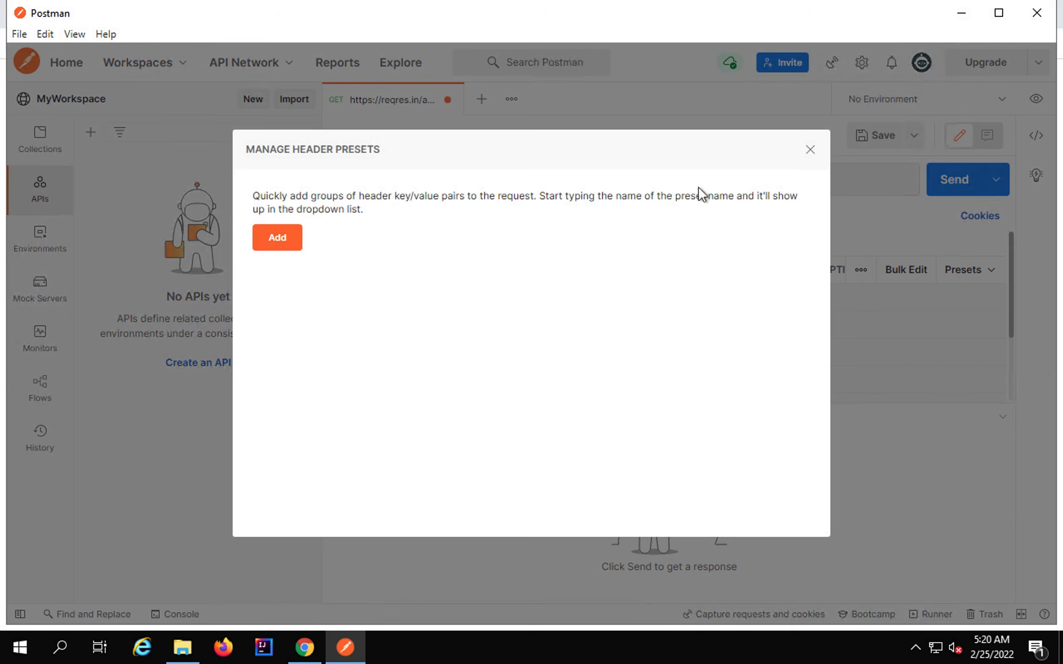
{"action": "left_click", "coordinate": [810, 150]}
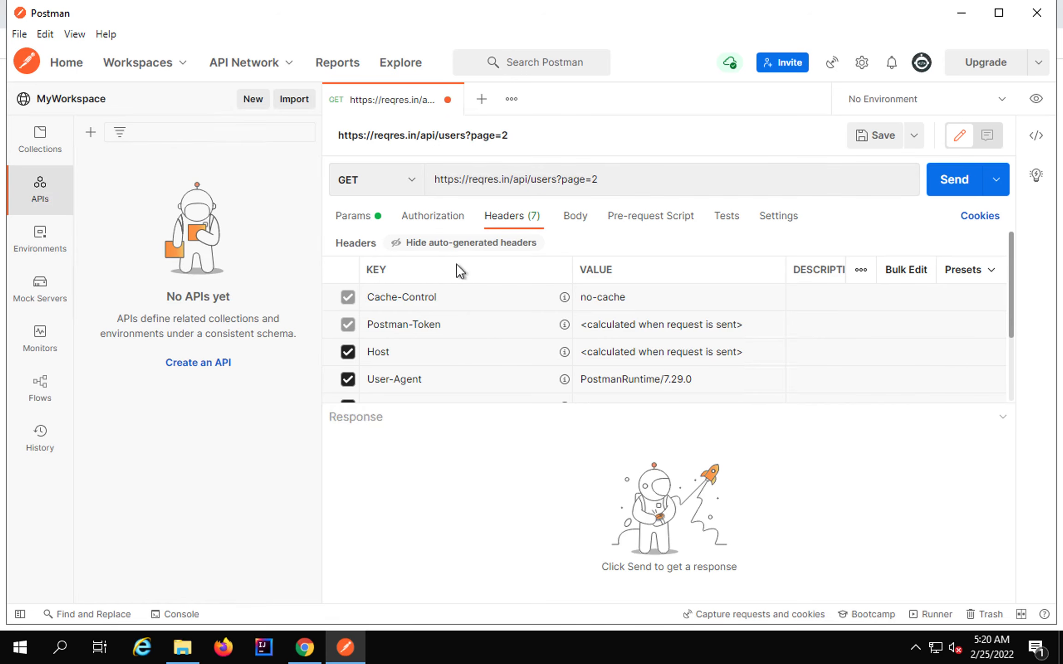
{"action": "left_click", "coordinate": [445, 247]}
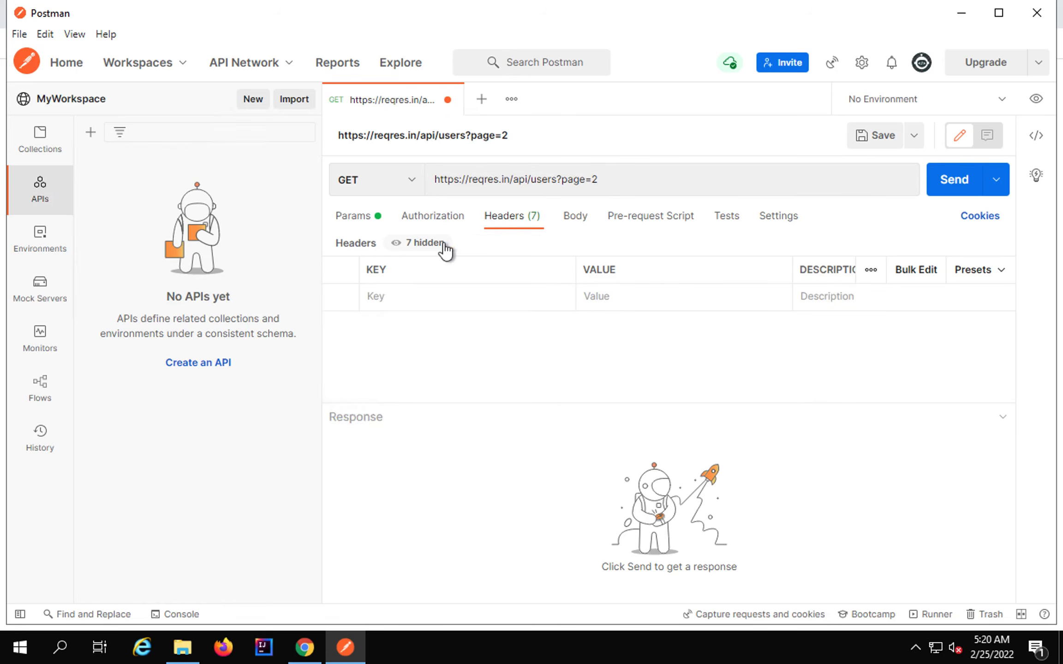
{"action": "left_click", "coordinate": [574, 223]}
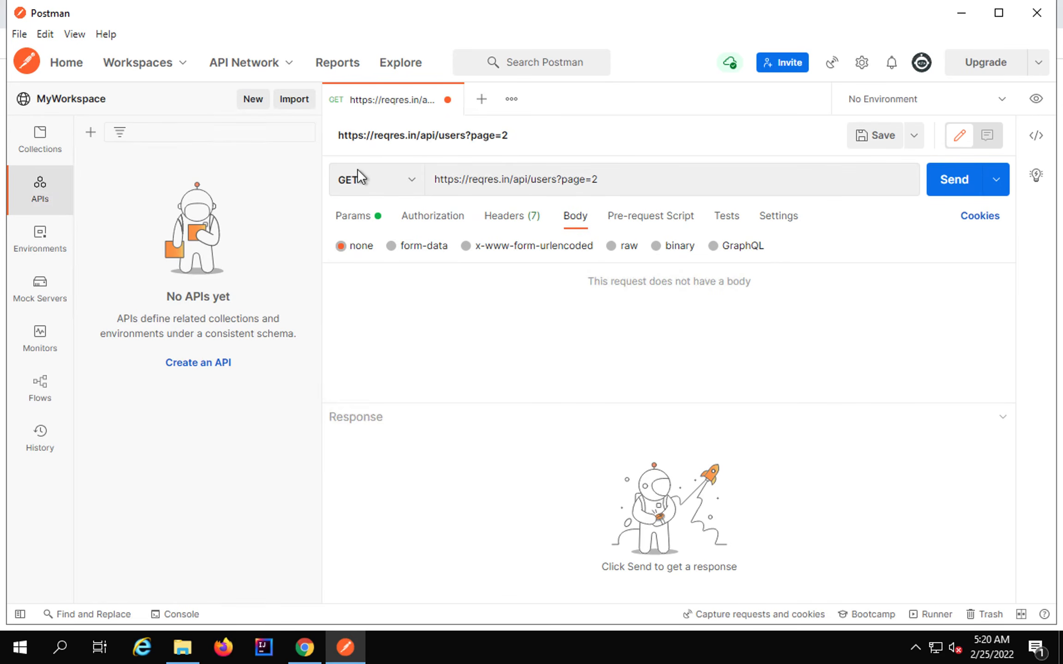
{"action": "left_click", "coordinate": [634, 222]}
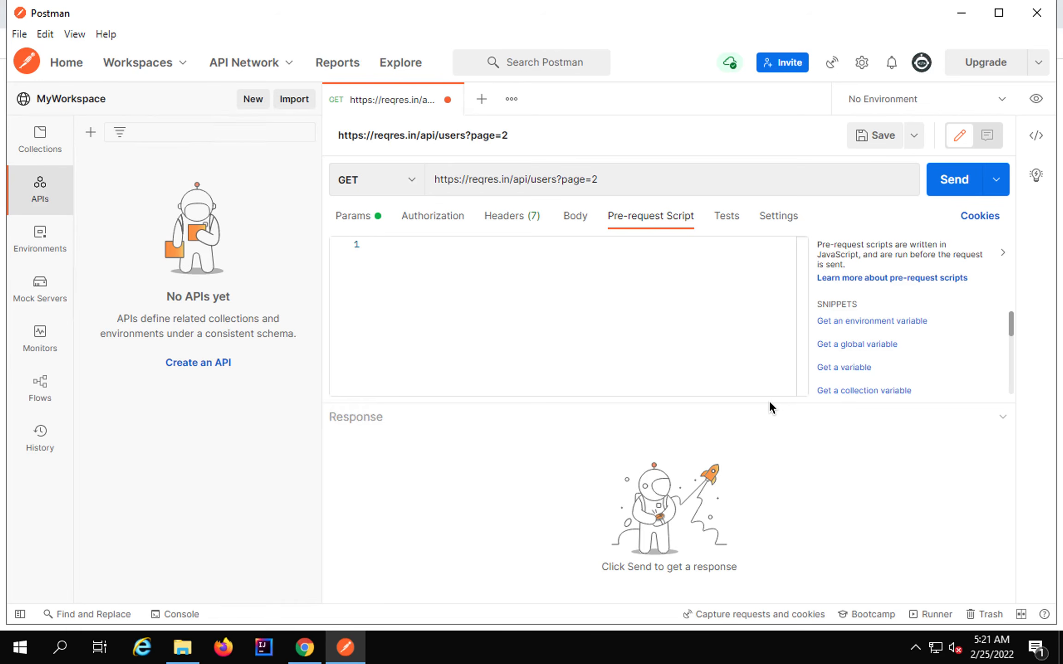
{"action": "left_click", "coordinate": [745, 372]}
{"action": "left_click_drag", "start_coordinate": [389, 261], "coordinate": [618, 330]}
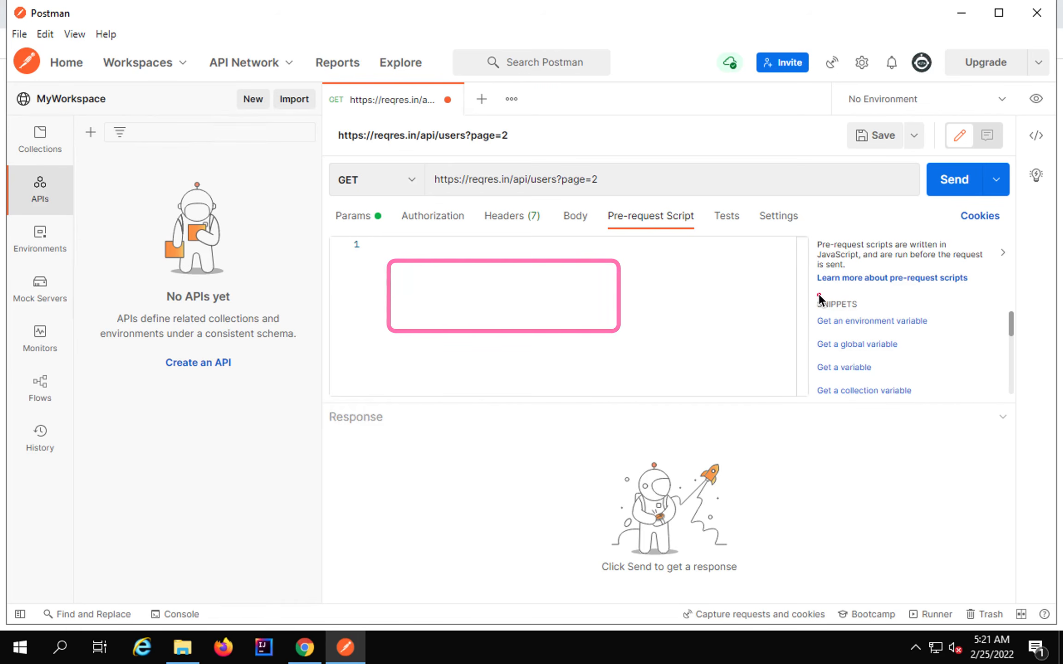
{"action": "left_click_drag", "start_coordinate": [818, 294], "coordinate": [928, 401]}
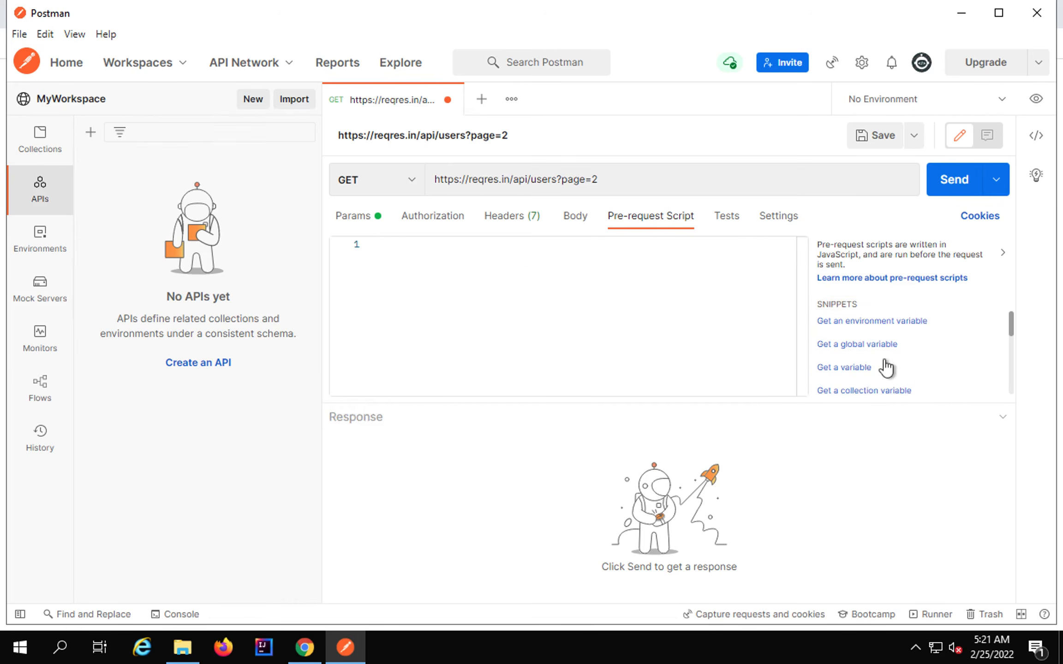
{"action": "scroll", "coordinate": [883, 364], "scroll_direction": "down", "scroll_amount": 2}
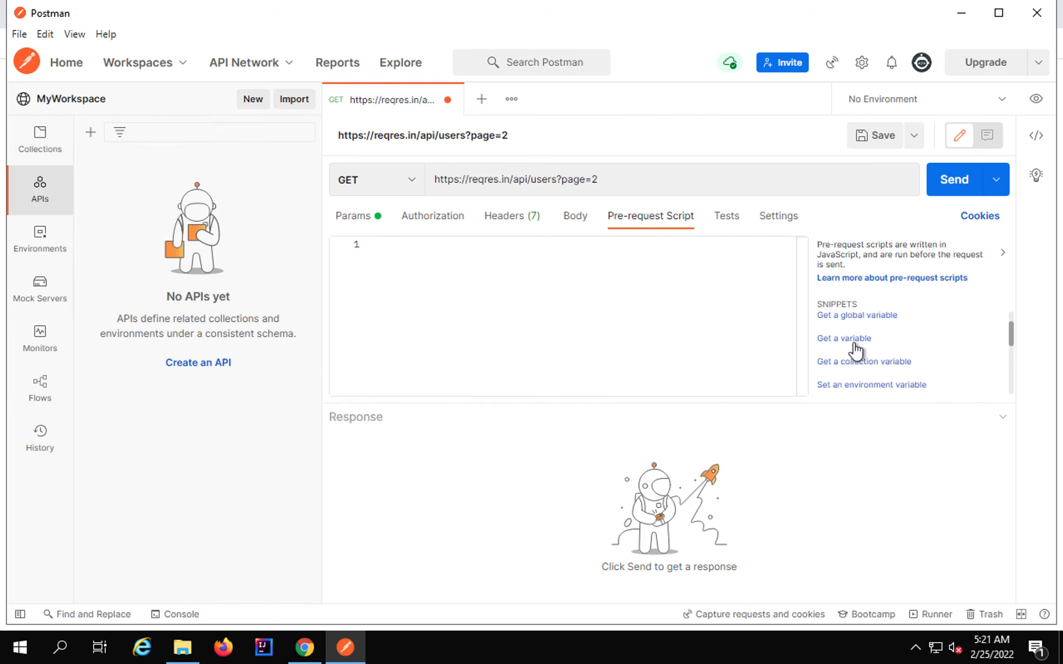
{"action": "scroll", "coordinate": [855, 351], "scroll_direction": "down", "scroll_amount": 1}
{"action": "scroll", "coordinate": [854, 350], "scroll_direction": "down", "scroll_amount": 3}
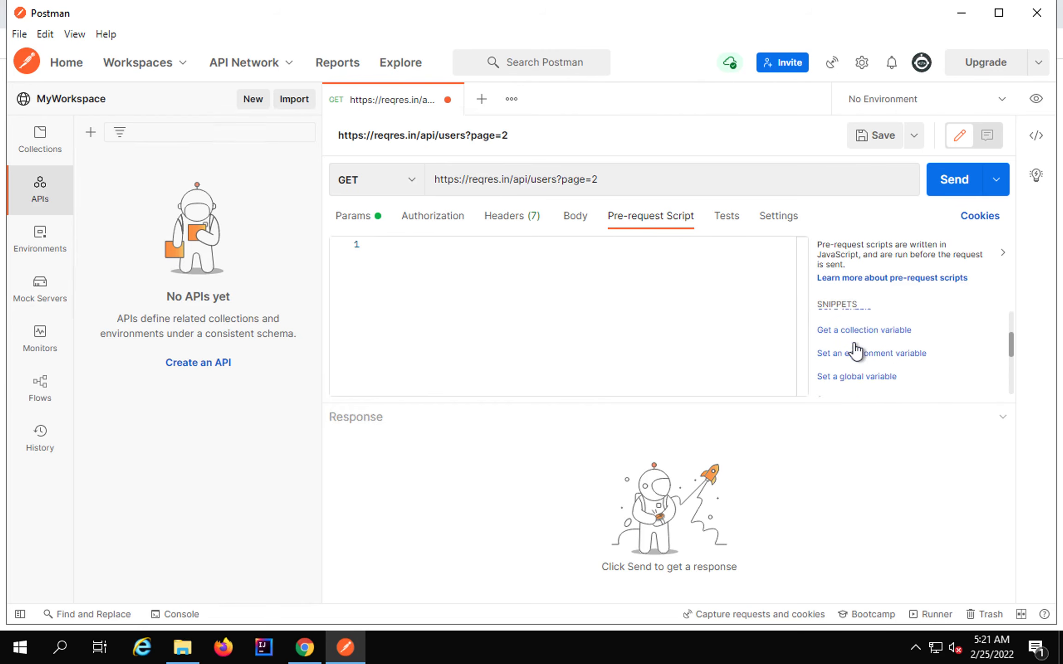
{"action": "scroll", "coordinate": [855, 351], "scroll_direction": "up", "scroll_amount": 5}
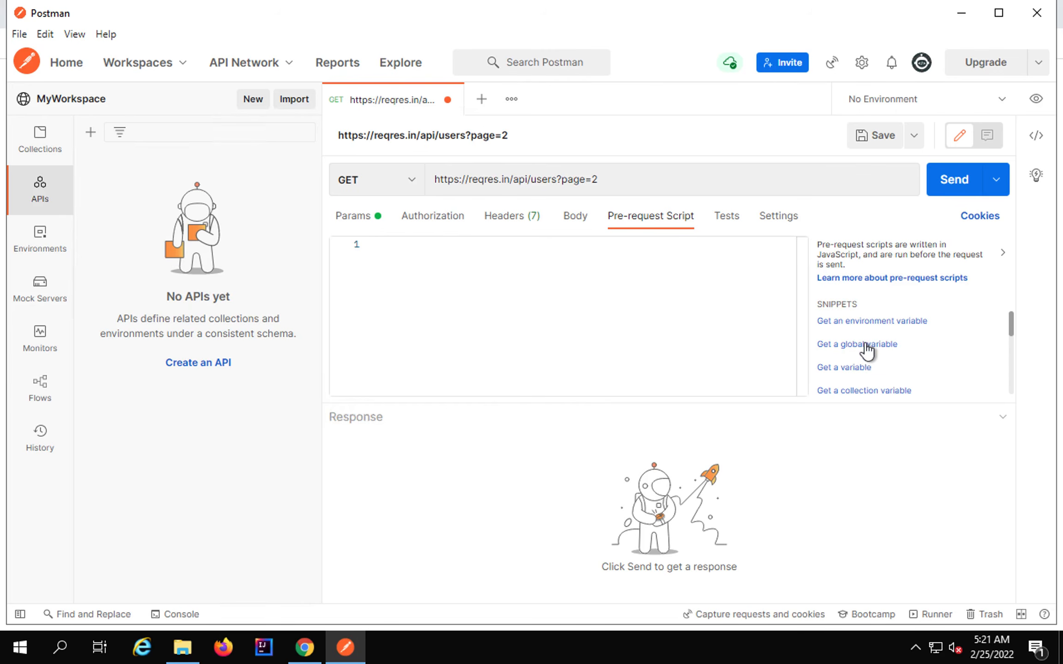
{"action": "left_click", "coordinate": [866, 345]}
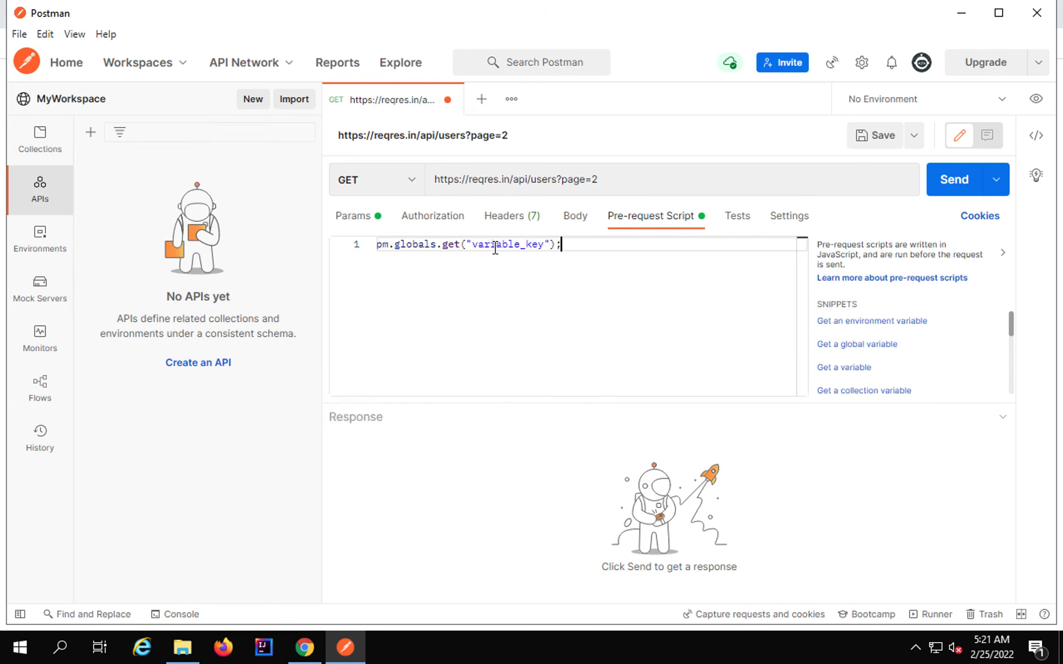
{"action": "left_click", "coordinate": [572, 243]}
{"action": "left_click", "coordinate": [357, 248], "text": "shift"}
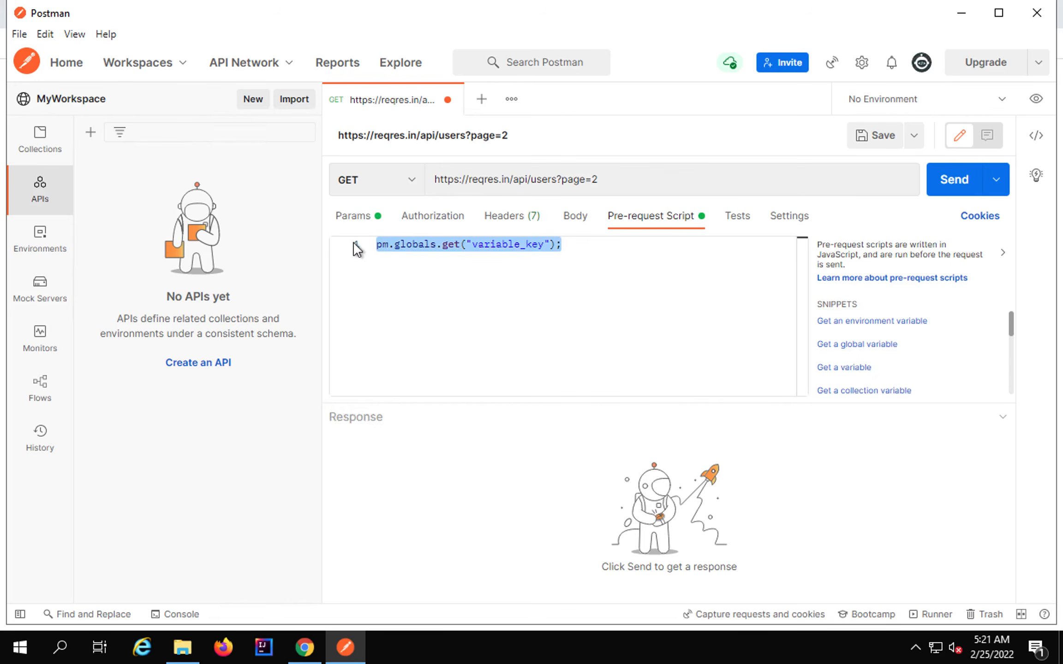
{"action": "key", "text": "BackSpace"}
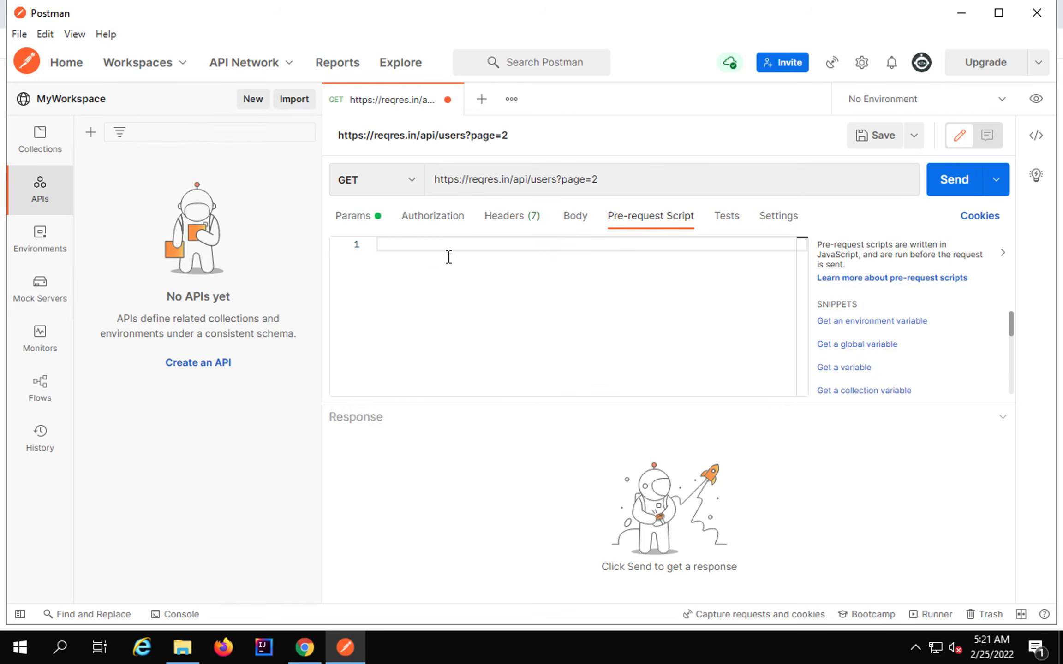
- Review the request's Tests tab, which has an empty test script
{"action": "left_click", "coordinate": [725, 220]}
{"action": "mouse_move", "coordinate": [378, 246]}
{"action": "left_mouse_down"}
{"action": "mouse_move", "coordinate": [704, 332]}
{"action": "mouse_move", "coordinate": [786, 374]}
{"action": "mouse_move", "coordinate": [787, 285]}
{"action": "mouse_move", "coordinate": [787, 372]}
{"action": "left_mouse_up"}
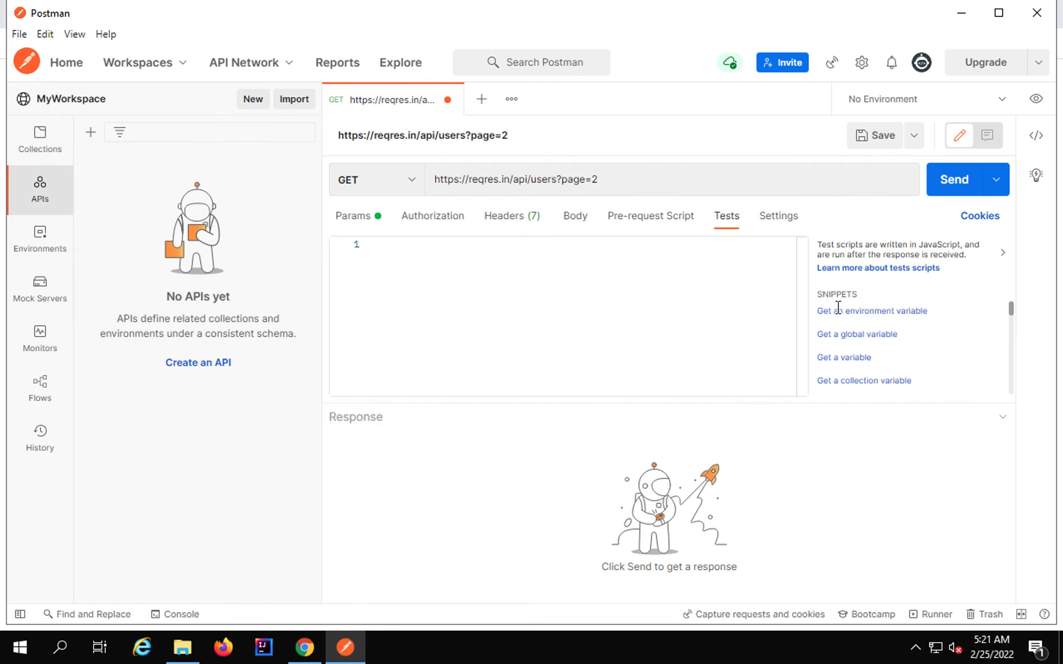
{"action": "left_click_drag", "start_coordinate": [810, 283], "coordinate": [955, 415]}
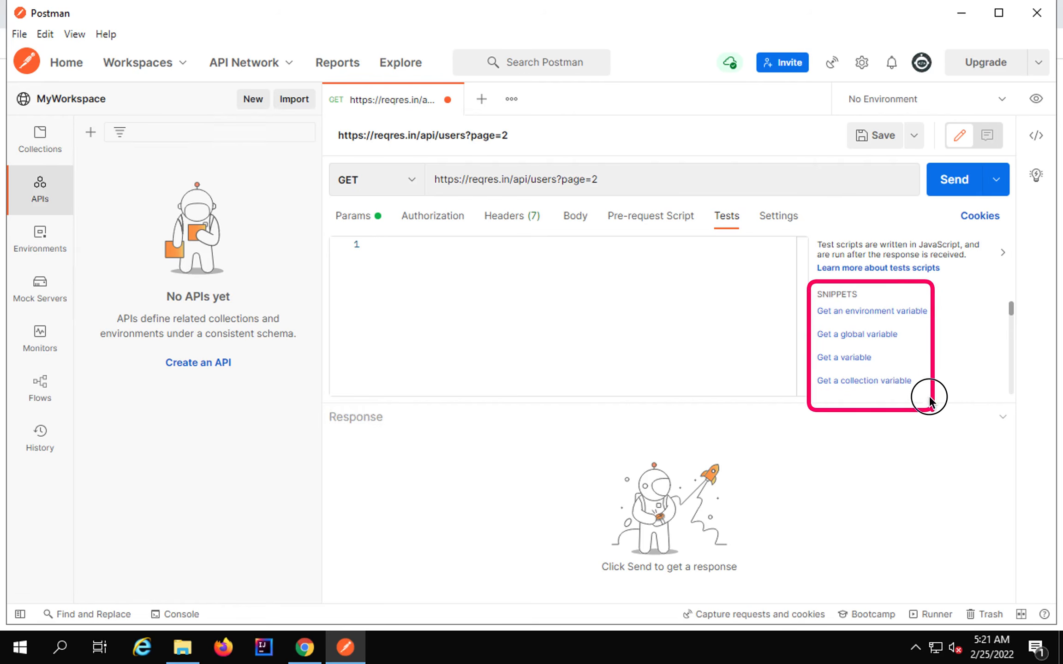
- Check the Settings, with SSL verification and redirects on, then show Params with page=2
{"action": "left_click", "coordinate": [772, 220]}
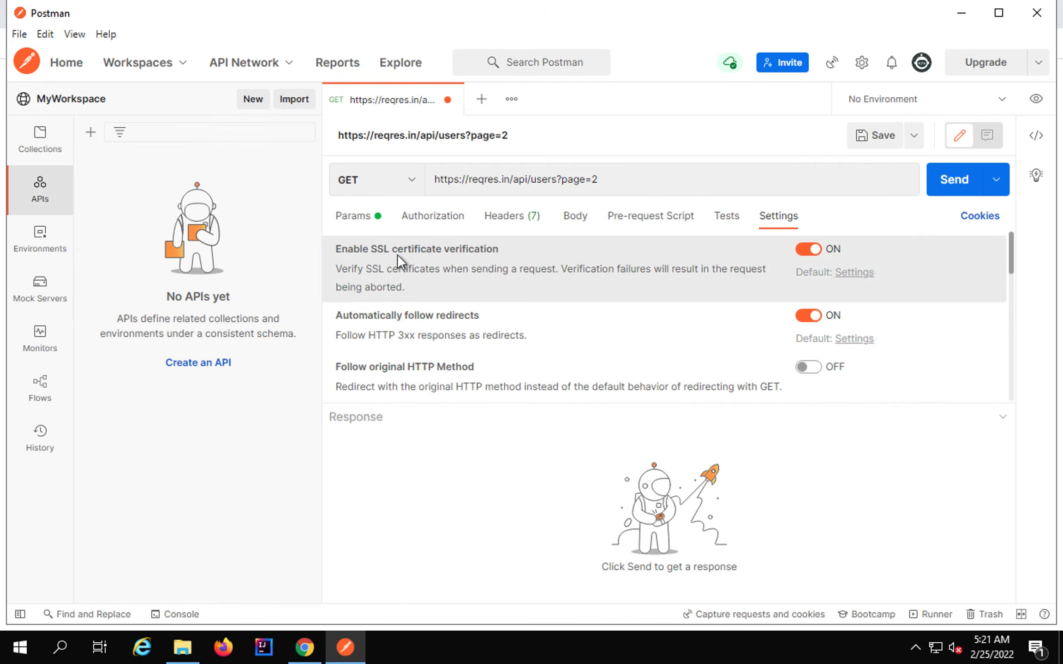
{"action": "scroll", "coordinate": [500, 307], "scroll_direction": "down", "scroll_amount": 3}
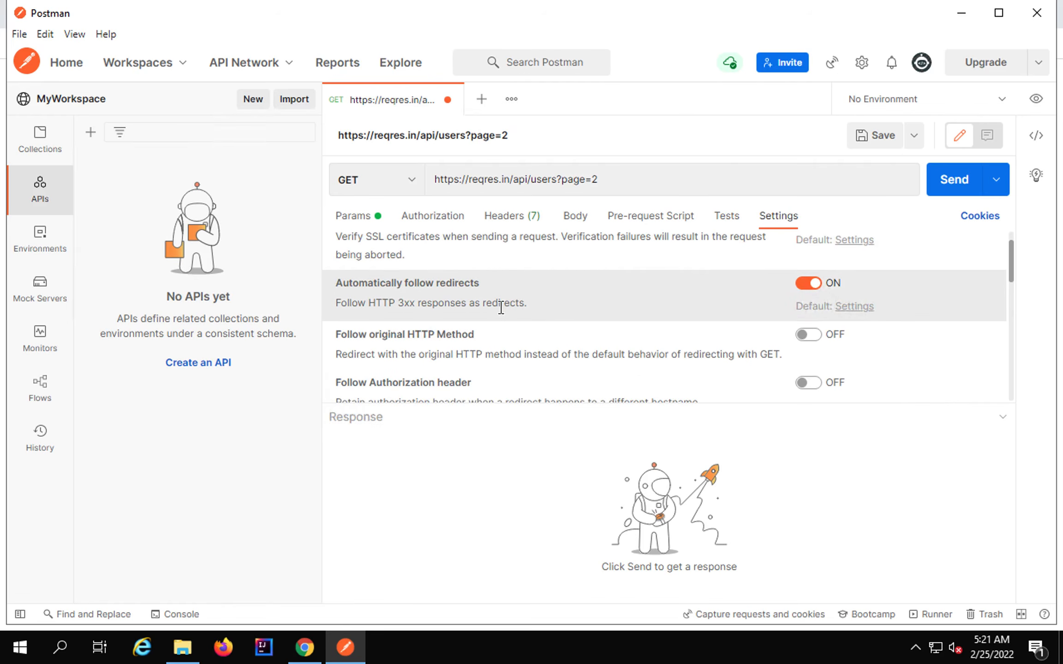
{"action": "scroll", "coordinate": [501, 307], "scroll_direction": "down", "scroll_amount": 10}
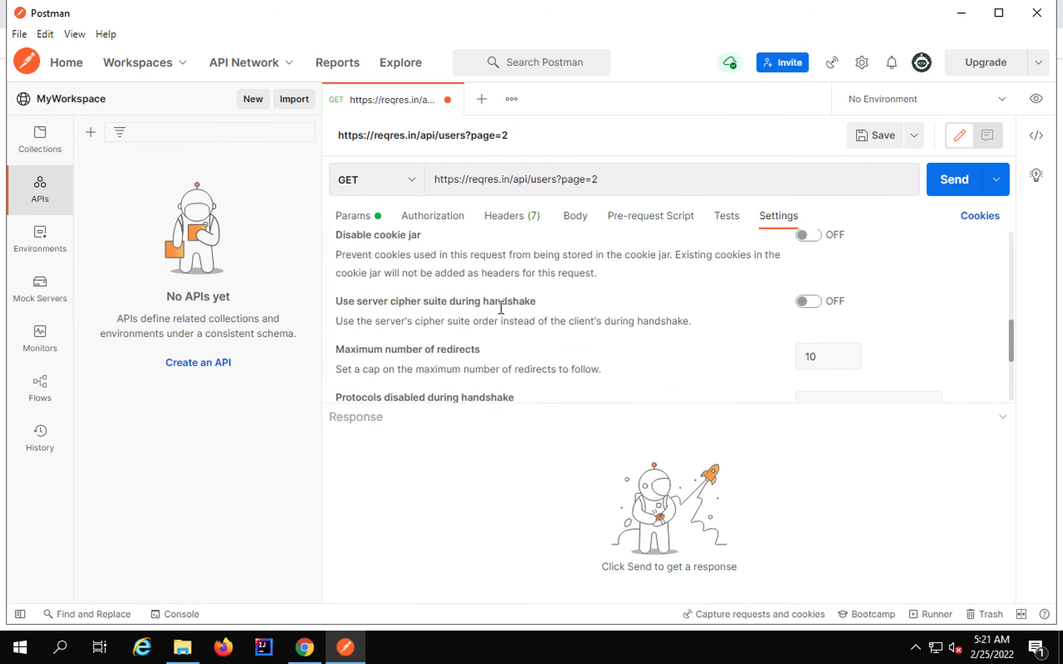
{"action": "scroll", "coordinate": [501, 308], "scroll_direction": "up", "scroll_amount": 10}
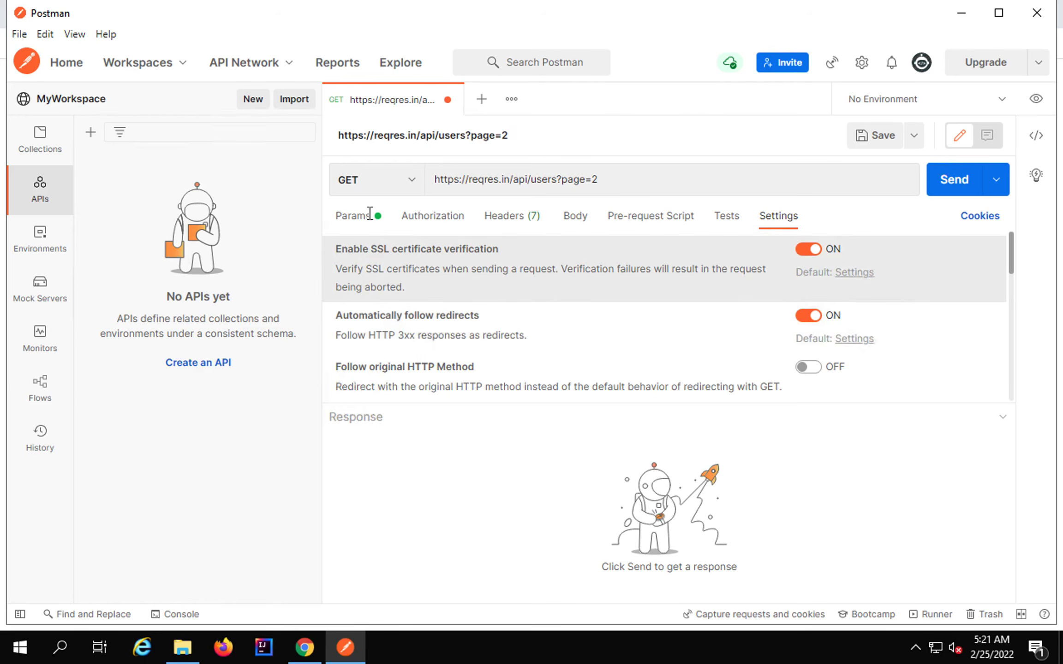
{"action": "left_click", "coordinate": [363, 214]}
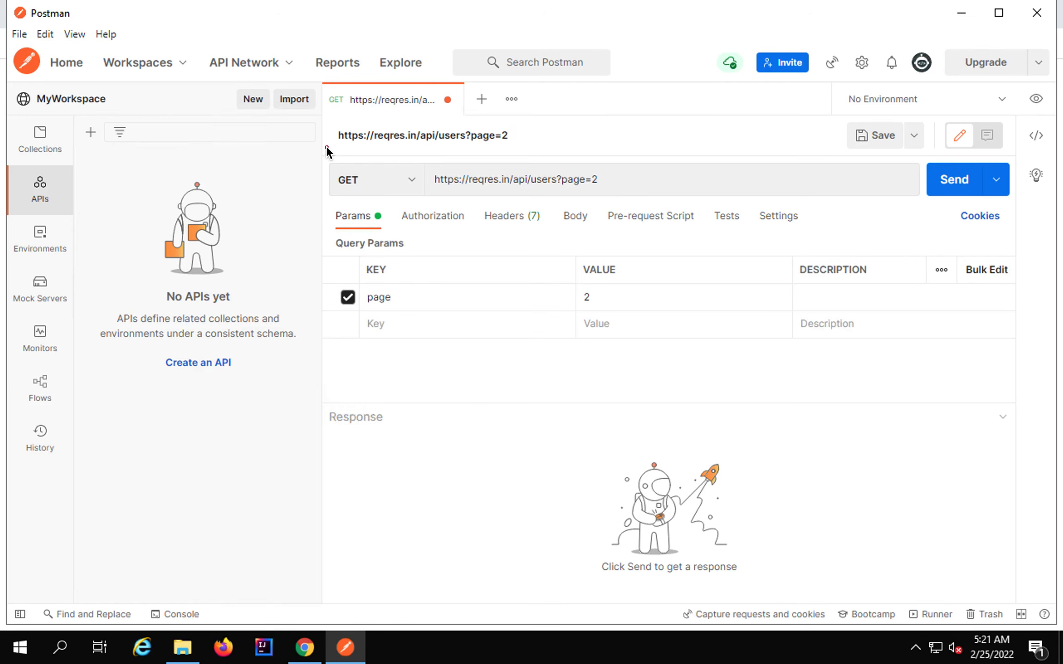
{"action": "left_click_drag", "start_coordinate": [326, 147], "coordinate": [733, 226]}
- Send the GET request, getting 200 OK in 44 ms with a 1.88 KB JSON body
{"action": "left_click", "coordinate": [996, 179]}
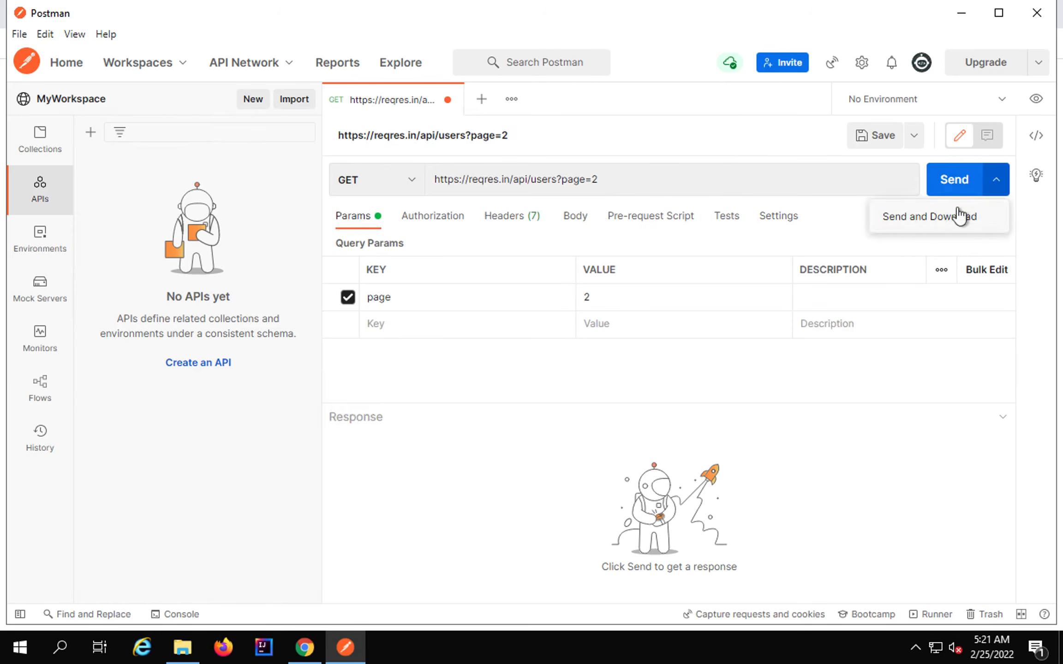
{"action": "left_click", "coordinate": [950, 184]}
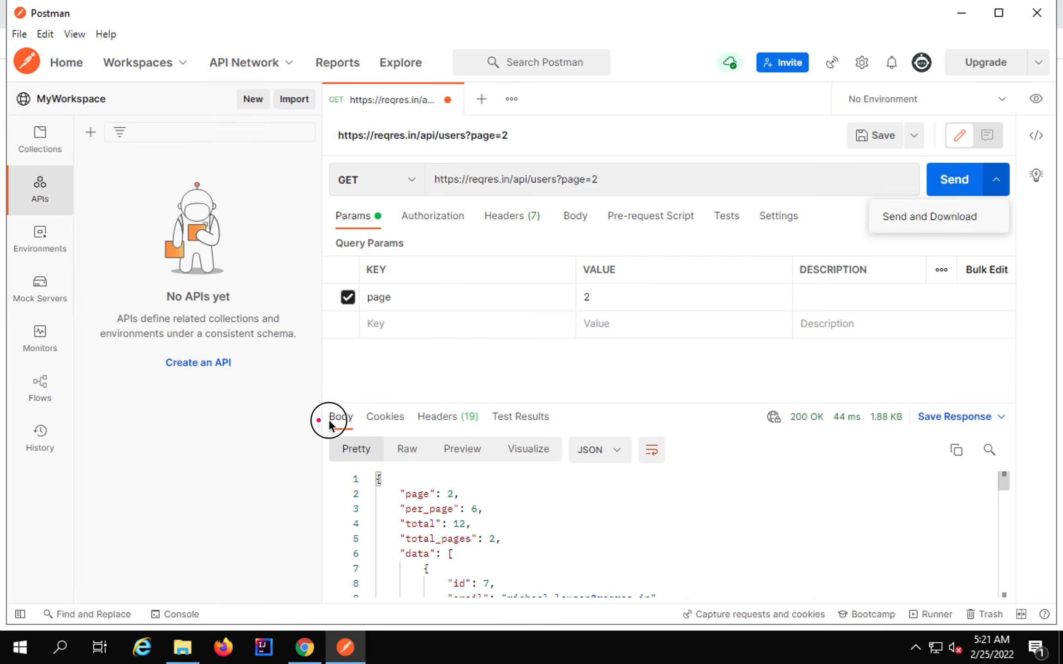
{"action": "mouse_move", "coordinate": [318, 420]}
{"action": "left_mouse_down"}
{"action": "mouse_move", "coordinate": [785, 596]}
{"action": "mouse_move", "coordinate": [832, 598]}
{"action": "left_mouse_up"}
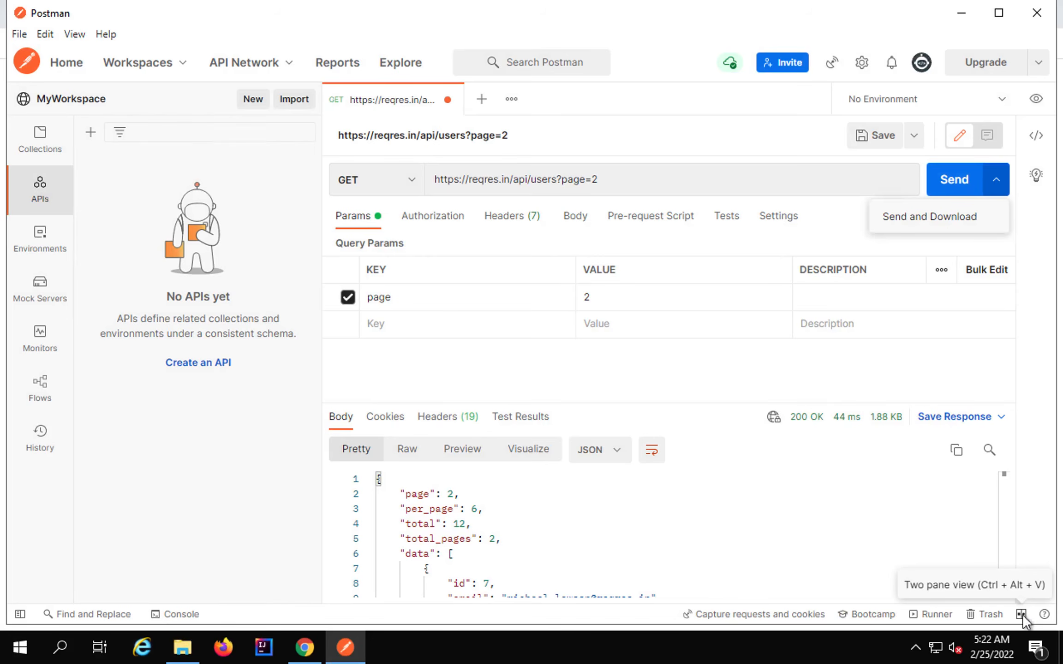
- Toggle two-pane view on to see request and response side by side, then turn it off
{"action": "left_click", "coordinate": [1020, 614]}
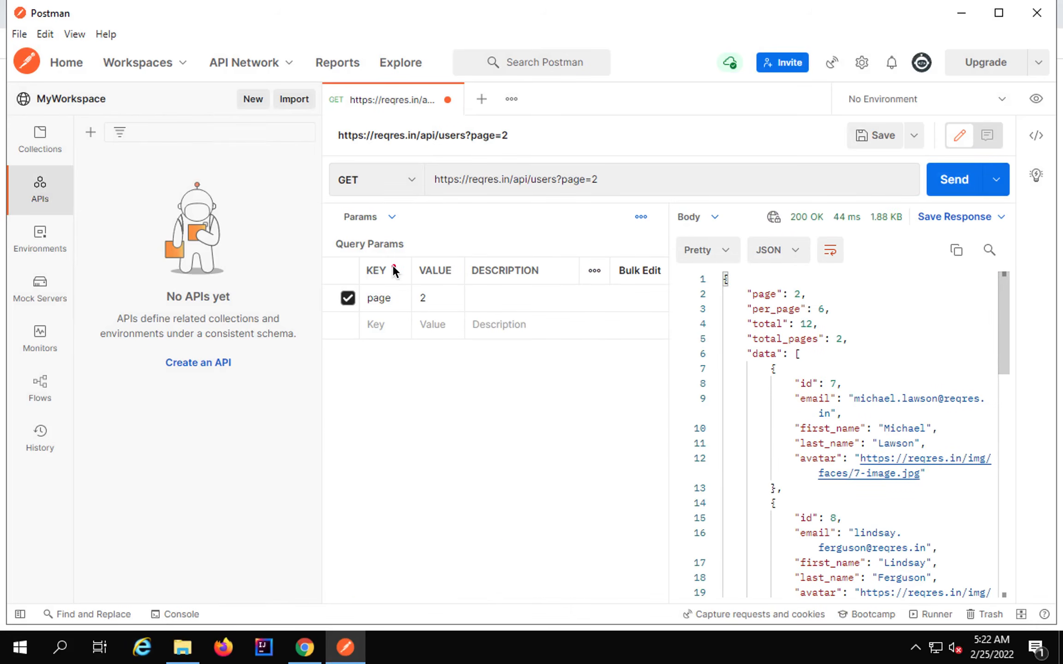
{"action": "left_click_drag", "start_coordinate": [347, 232], "coordinate": [597, 482]}
{"action": "left_click_drag", "start_coordinate": [722, 221], "coordinate": [939, 494]}
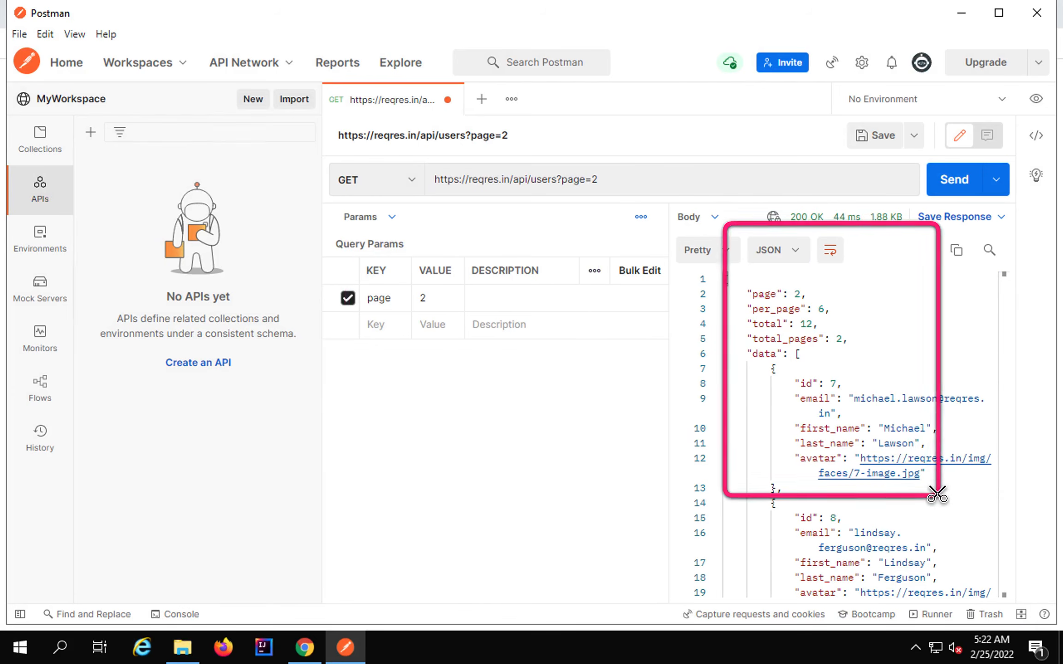
{"action": "left_click", "coordinate": [1020, 615]}
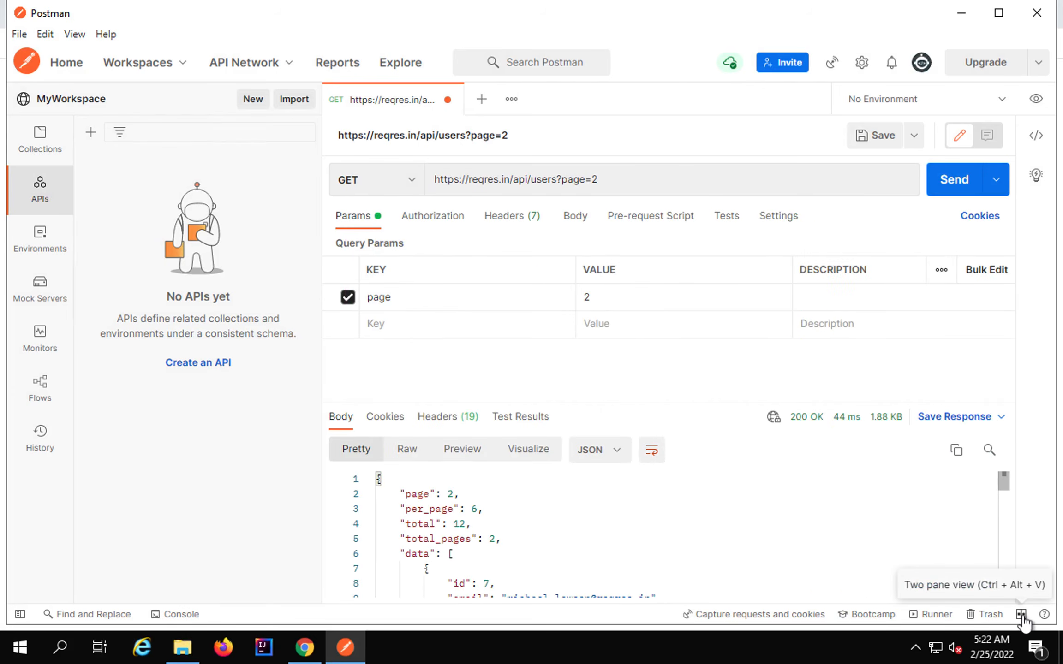
- Inspect the response's status, time and size details, and open then close the Save Response options
{"action": "mouse_move", "coordinate": [332, 165]}
{"action": "left_mouse_down"}
{"action": "mouse_move", "coordinate": [882, 272]}
{"action": "mouse_move", "coordinate": [1010, 334]}
{"action": "left_mouse_up"}
{"action": "mouse_move", "coordinate": [338, 395]}
{"action": "left_mouse_down"}
{"action": "mouse_move", "coordinate": [386, 396]}
{"action": "mouse_move", "coordinate": [1031, 600]}
{"action": "left_mouse_up"}
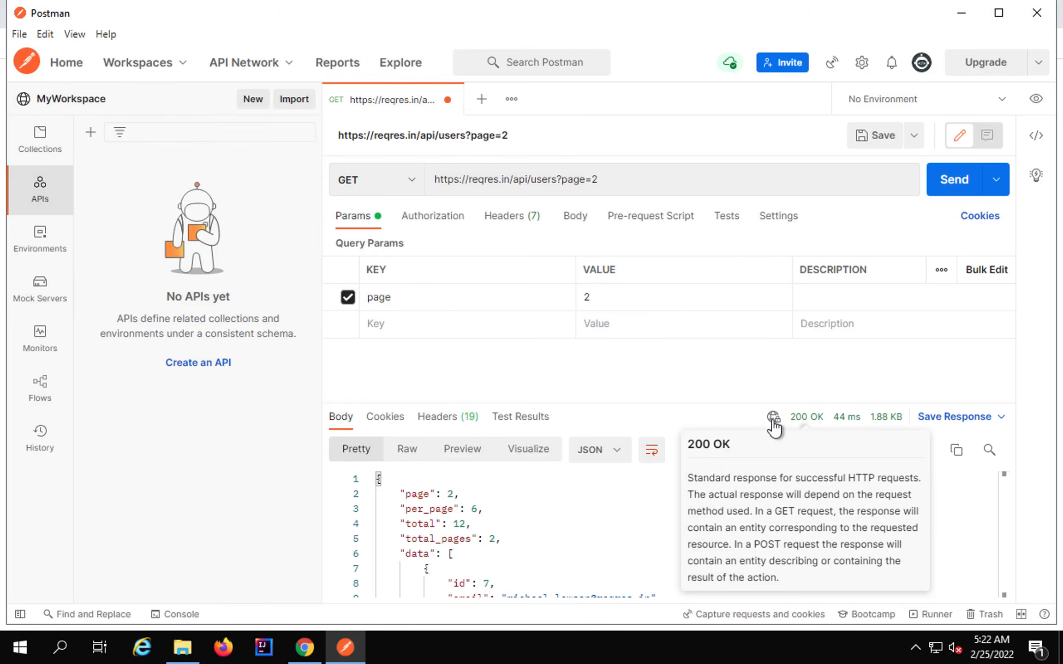
{"action": "mouse_move", "coordinate": [773, 423]}
{"action": "mouse_move", "coordinate": [844, 418]}
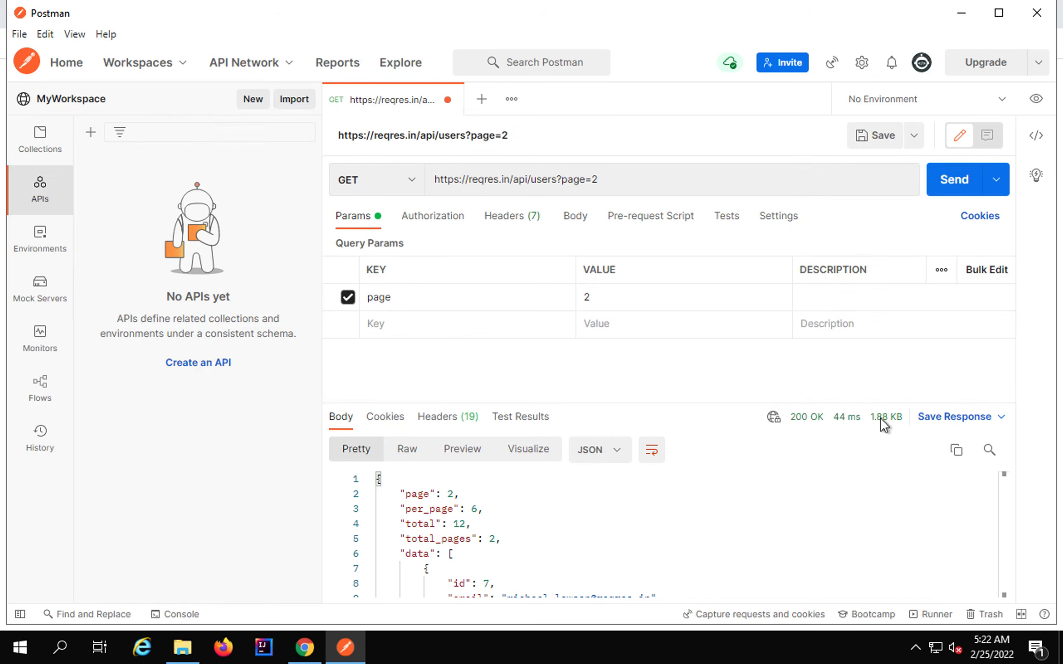
{"action": "mouse_move", "coordinate": [882, 426]}
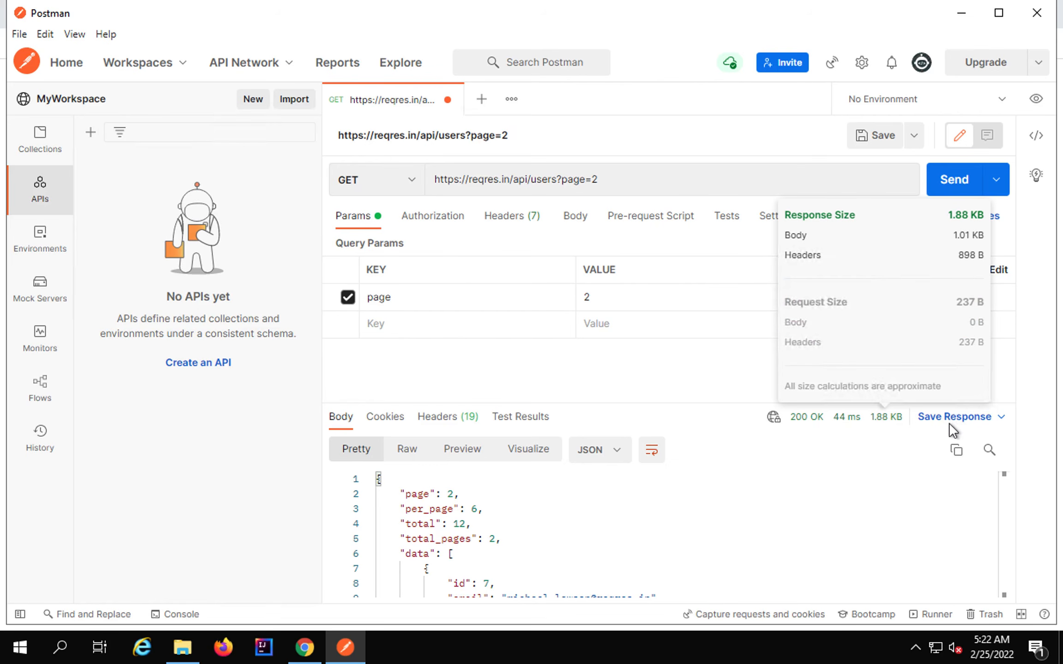
{"action": "left_click", "coordinate": [1001, 418]}
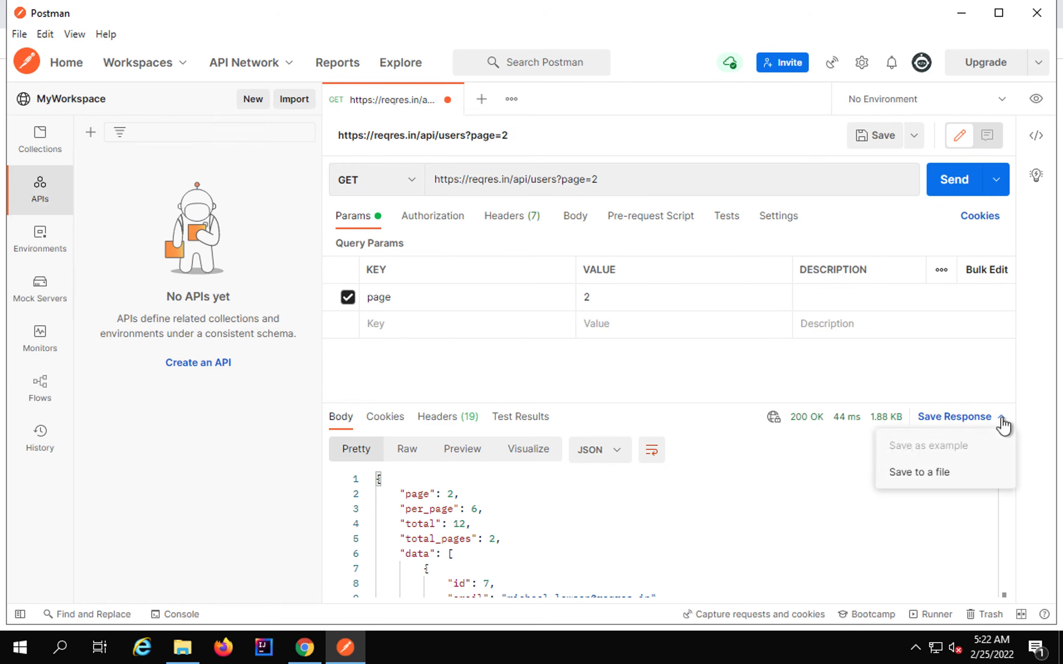
{"action": "left_click", "coordinate": [665, 407]}
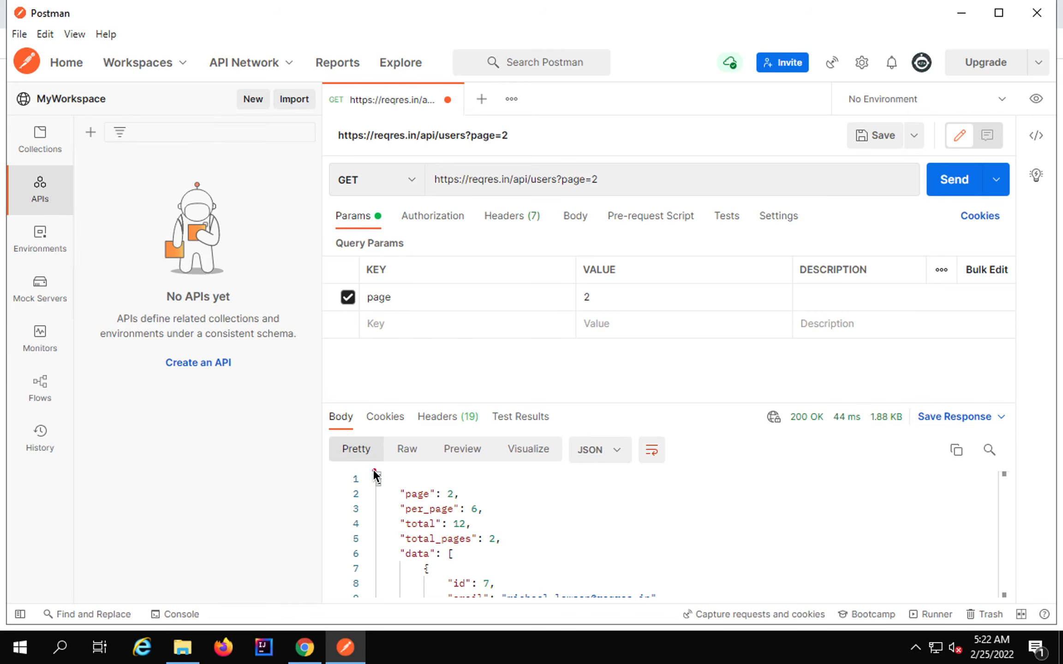
- Drag the pane divider upward and scroll the JSON user list, page 2 of 2, 12 users in total
{"action": "left_click_drag", "start_coordinate": [373, 470], "coordinate": [635, 591]}
{"action": "left_click_drag", "start_coordinate": [613, 403], "coordinate": [610, 271]}
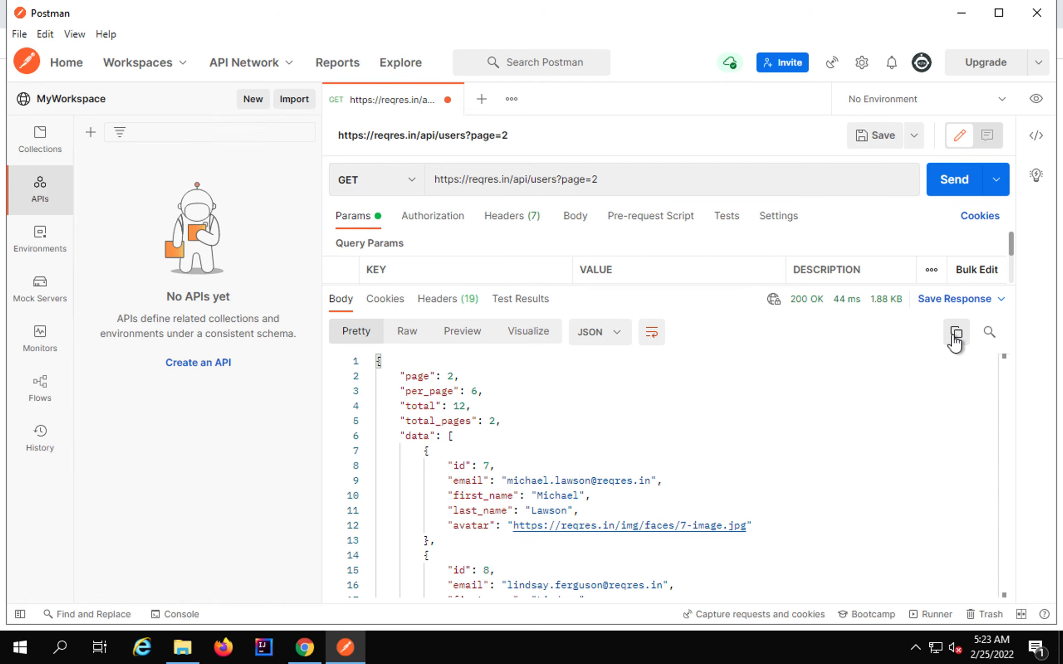
{"action": "mouse_move", "coordinate": [401, 366]}
{"action": "left_mouse_down"}
{"action": "mouse_move", "coordinate": [542, 490]}
{"action": "mouse_move", "coordinate": [601, 564]}
{"action": "left_mouse_up"}
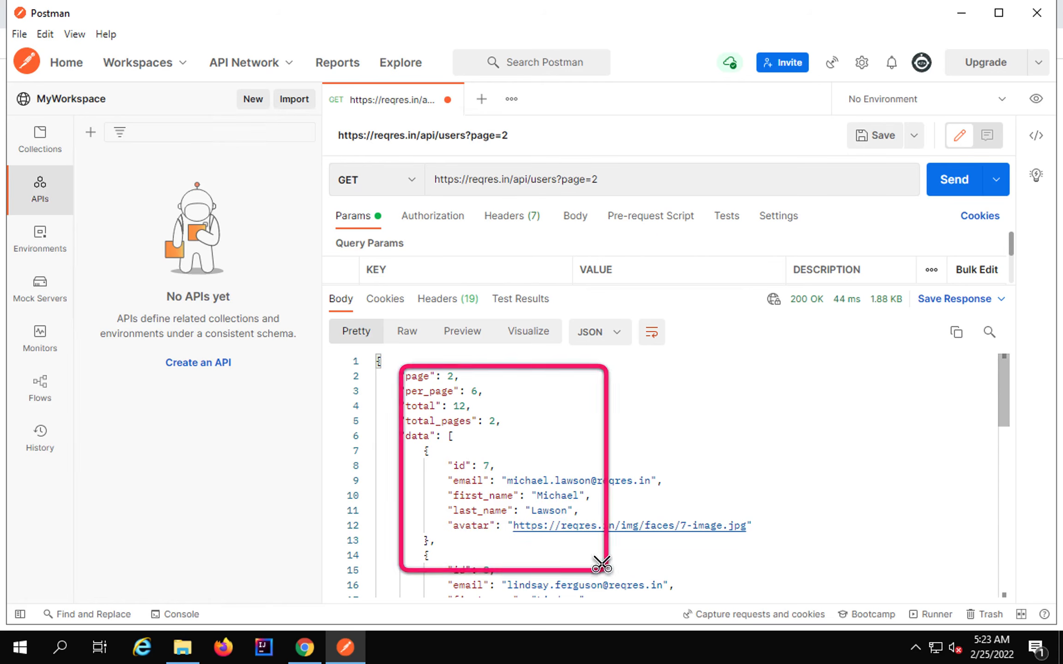
{"action": "scroll", "coordinate": [619, 517], "scroll_direction": "down", "scroll_amount": 5}
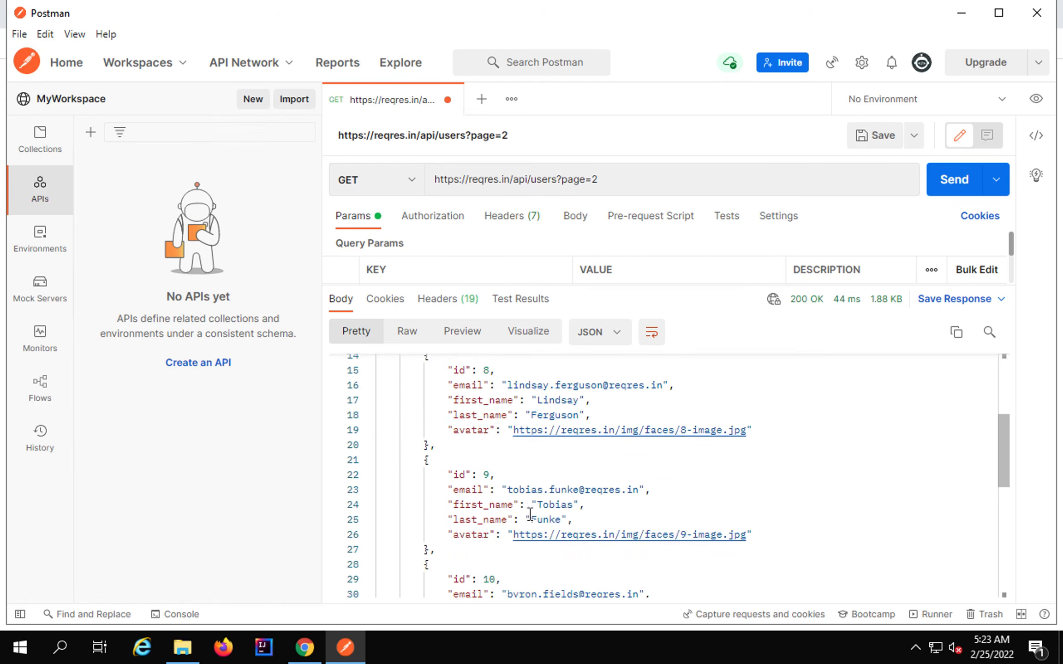
{"action": "scroll", "coordinate": [530, 513], "scroll_direction": "down", "scroll_amount": 4}
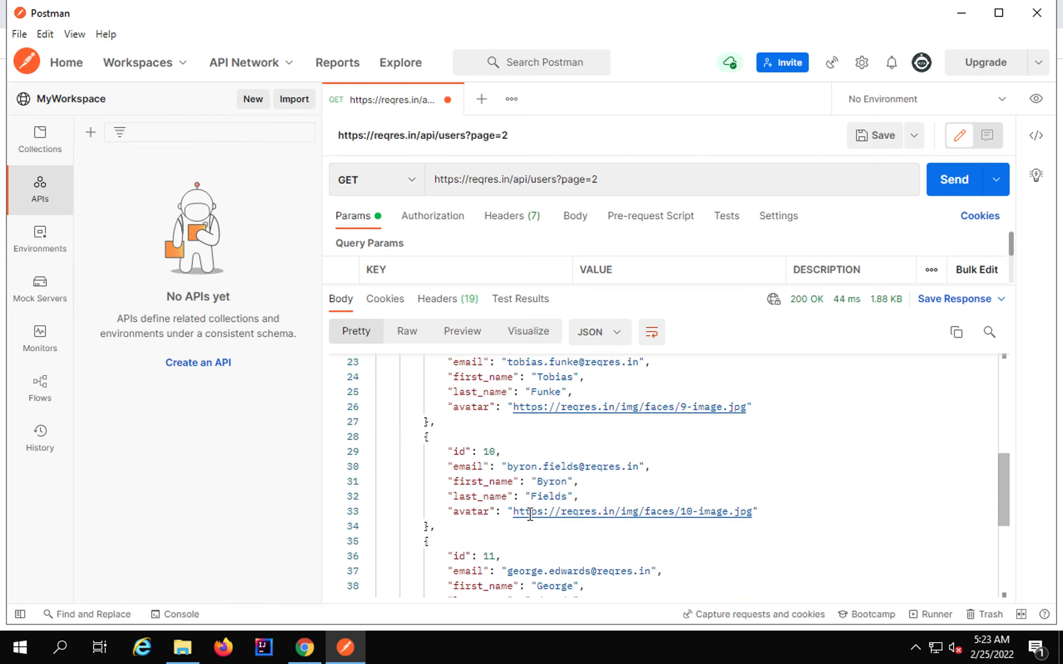
{"action": "left_click", "coordinate": [405, 333]}
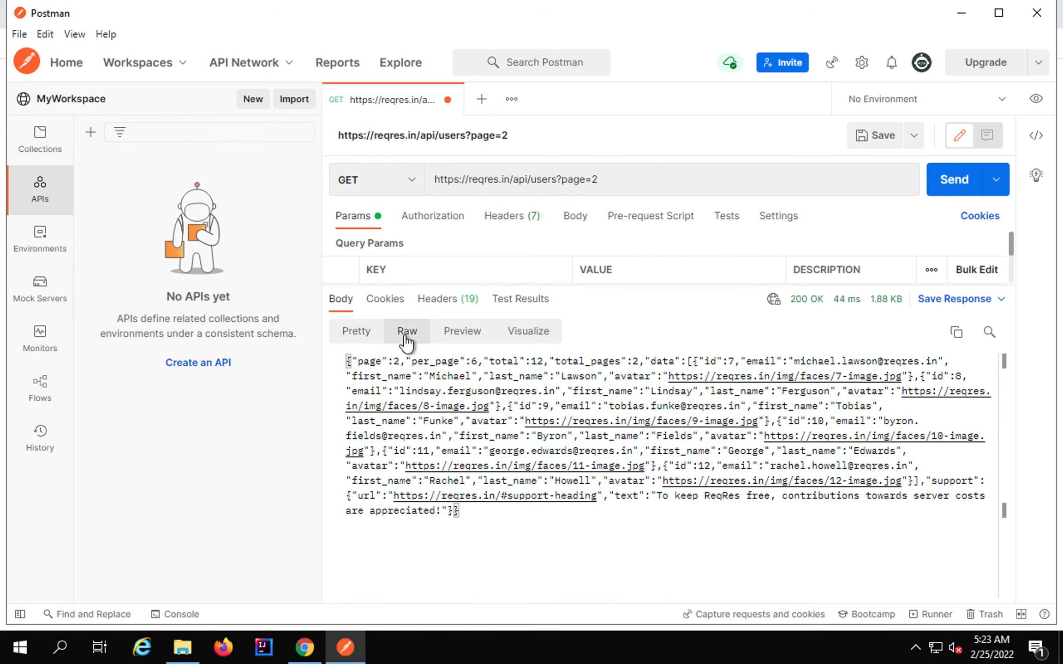
{"action": "left_click", "coordinate": [460, 333]}
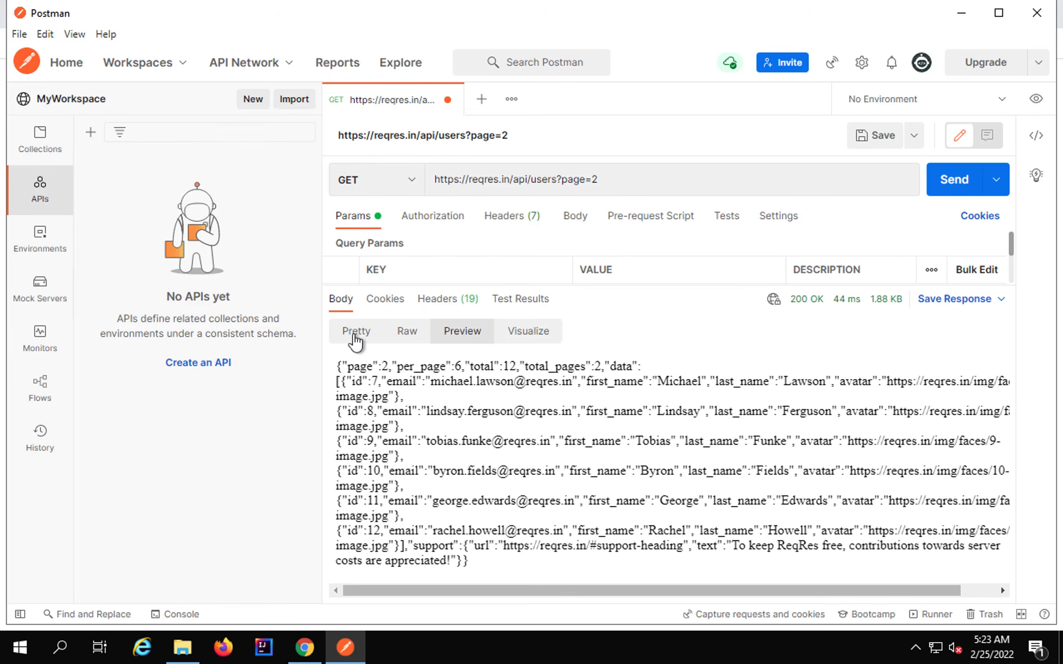
{"action": "left_click", "coordinate": [526, 336]}
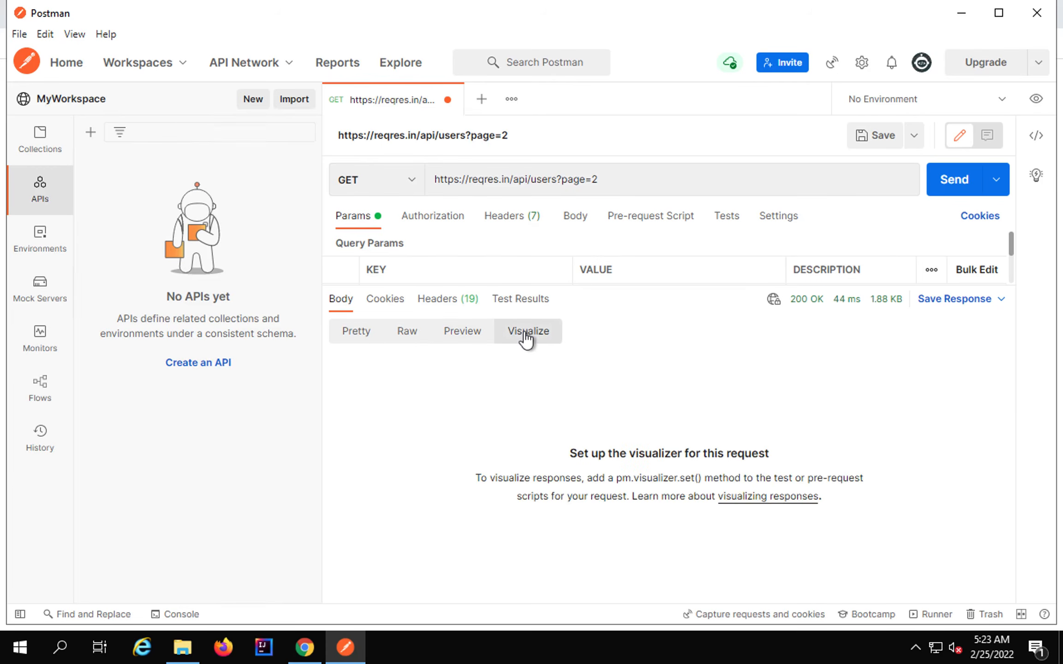
{"action": "left_click", "coordinate": [358, 333]}
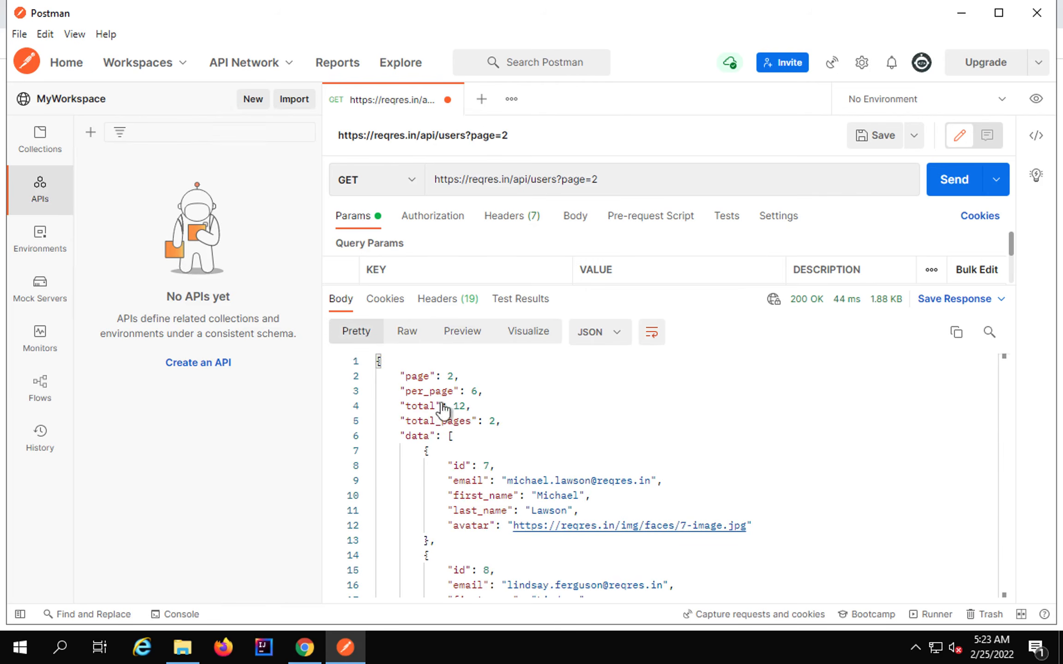
- Check the response's cookies (none) and its 19 headers
{"action": "left_click", "coordinate": [379, 299]}
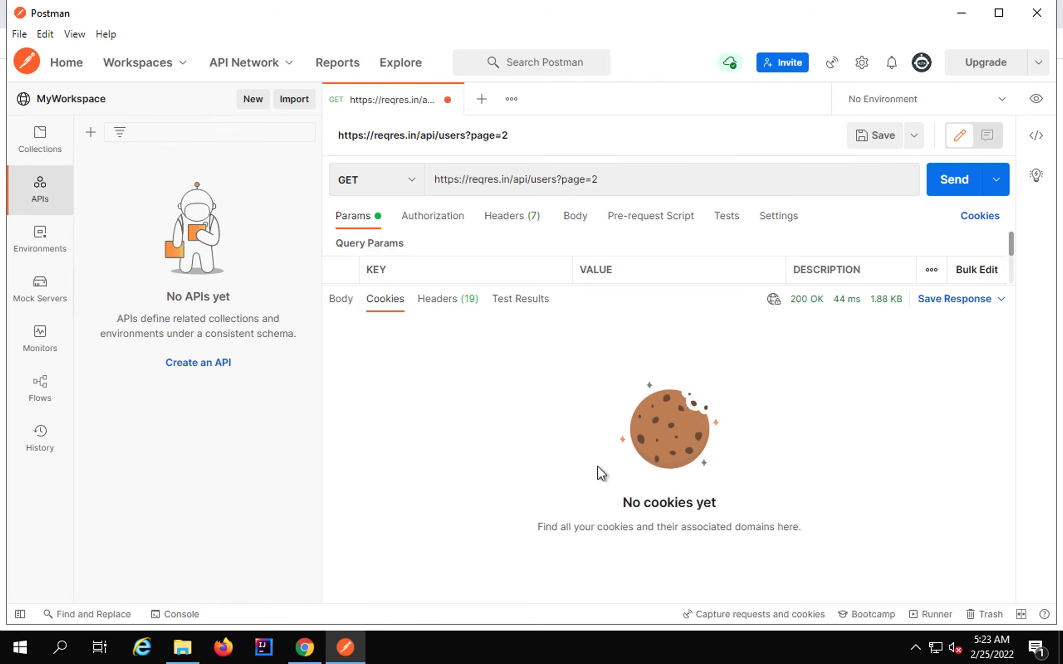
{"action": "left_click_drag", "start_coordinate": [951, 208], "coordinate": [1023, 228]}
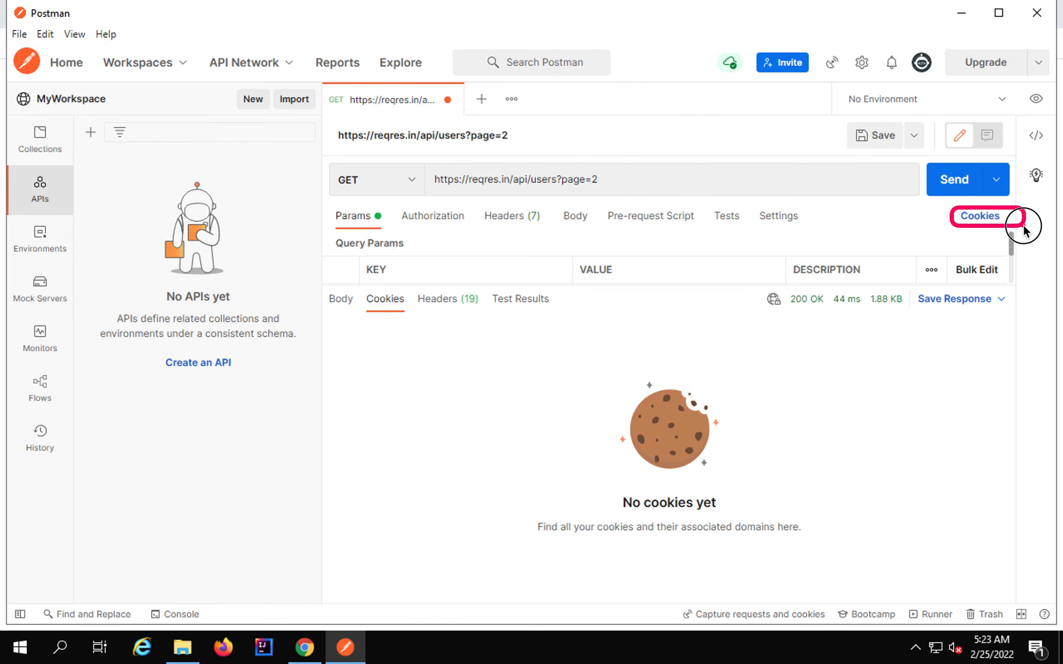
{"action": "left_click", "coordinate": [450, 300]}
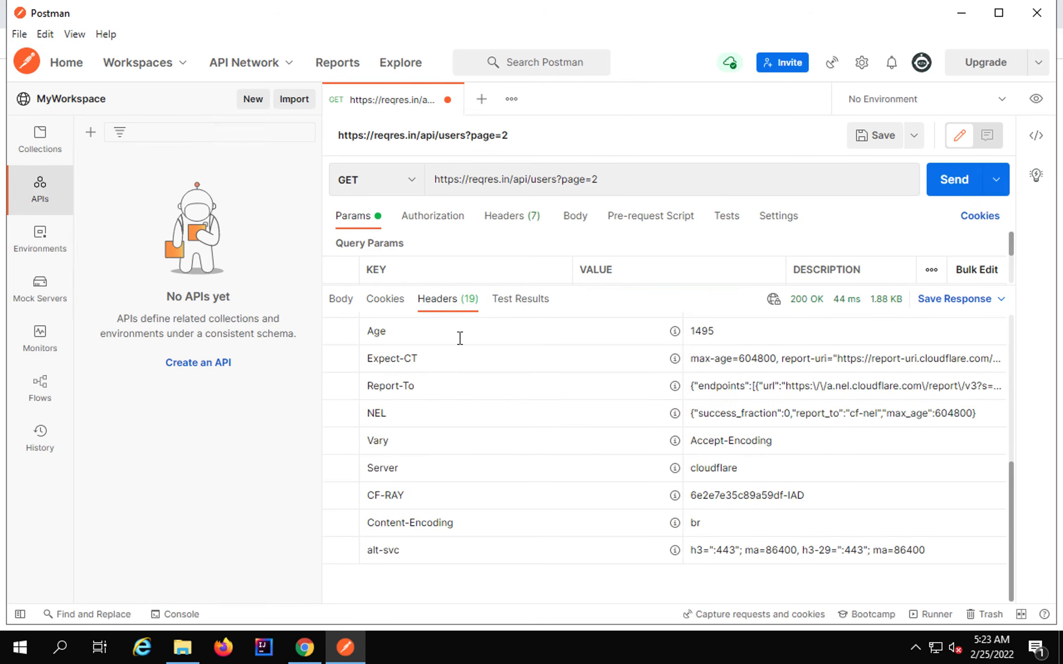
- View the empty Test Results and enlarge the request area to show the page=2 parameter
{"action": "left_click", "coordinate": [508, 306]}
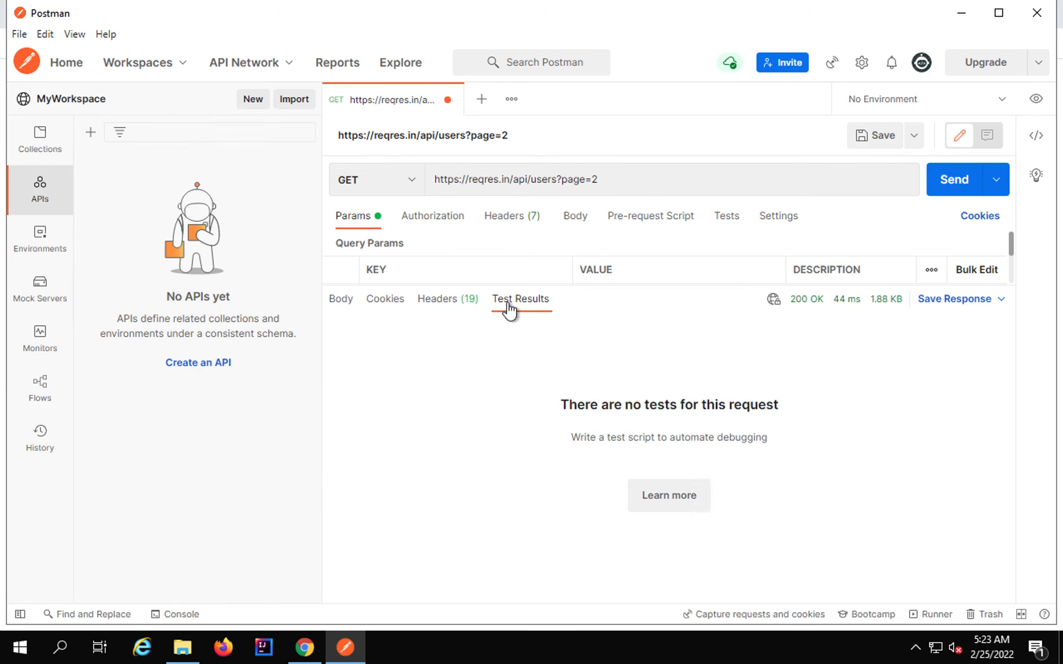
{"action": "left_click_drag", "start_coordinate": [457, 365], "coordinate": [908, 549]}
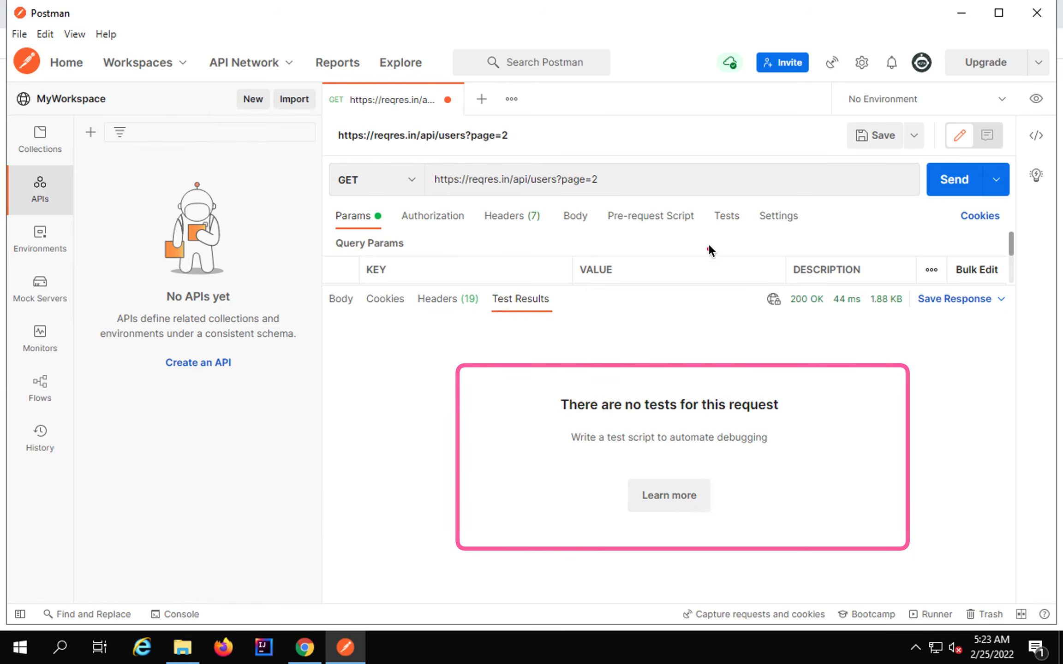
{"action": "left_click_drag", "start_coordinate": [707, 201], "coordinate": [753, 232]}
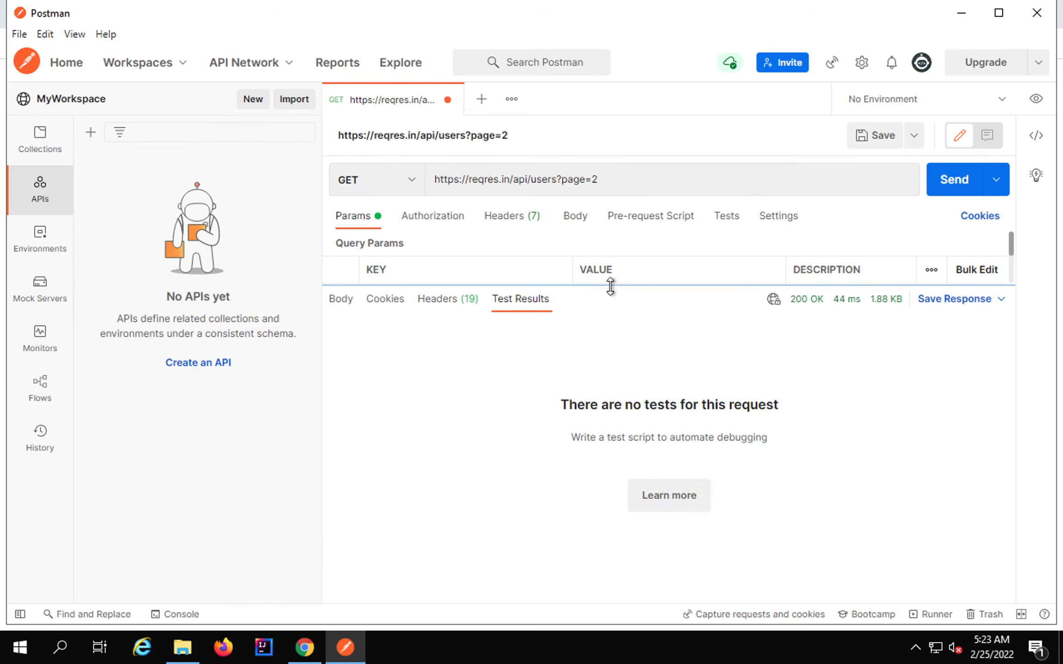
{"action": "left_click_drag", "start_coordinate": [610, 284], "coordinate": [613, 398]}
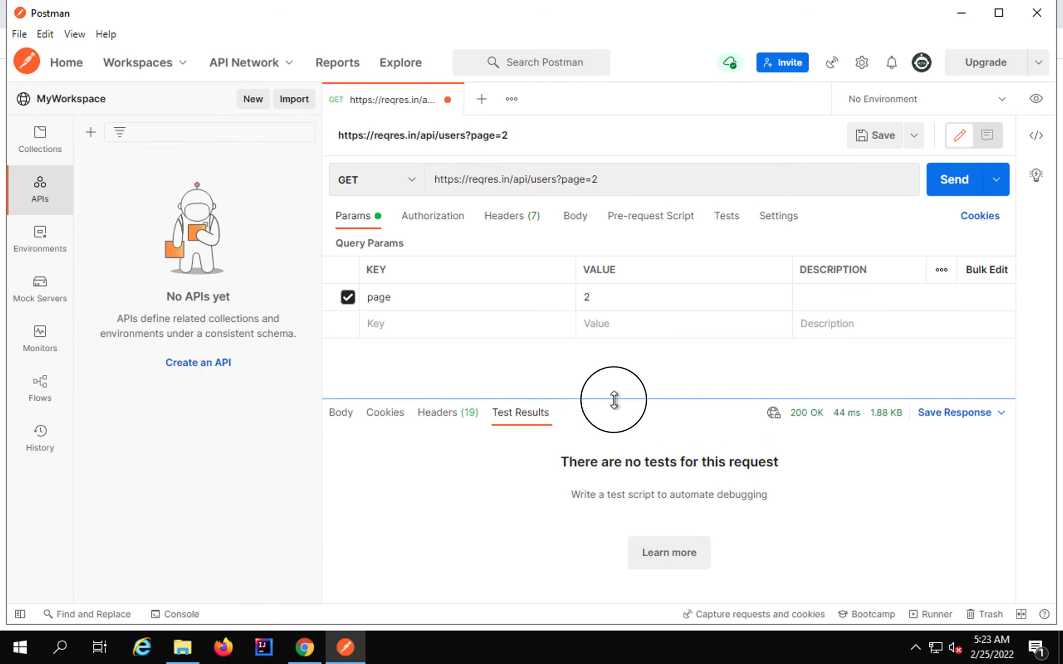
- Add the 'Status code: Code is 200' test snippet and resend so the test passes 1/1
{"action": "left_click", "coordinate": [729, 217]}
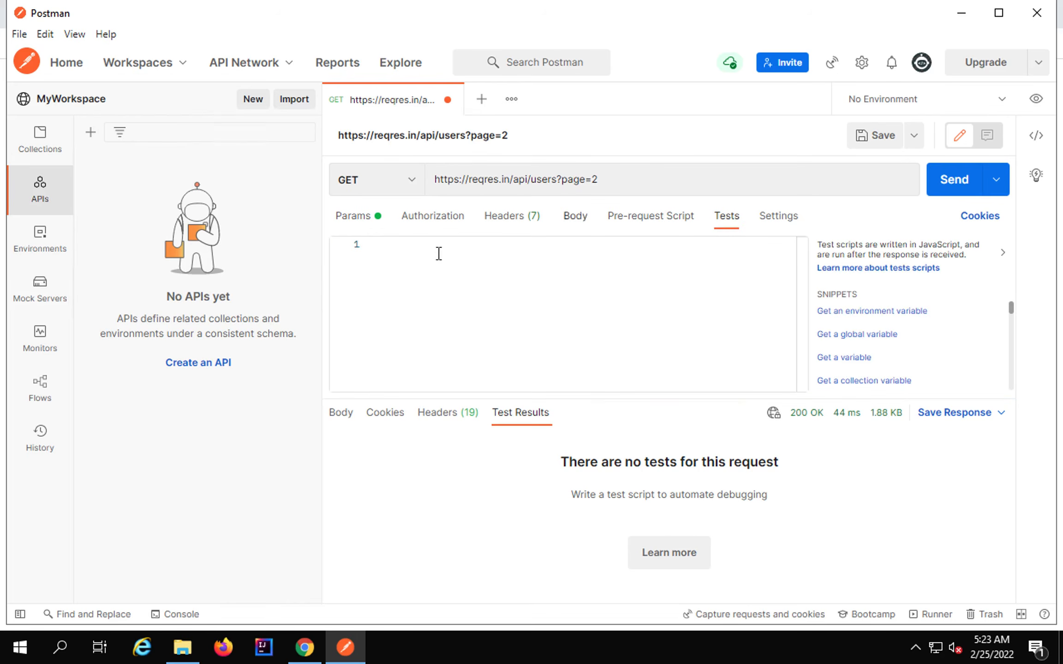
{"action": "scroll", "coordinate": [848, 324], "scroll_direction": "down", "scroll_amount": 1}
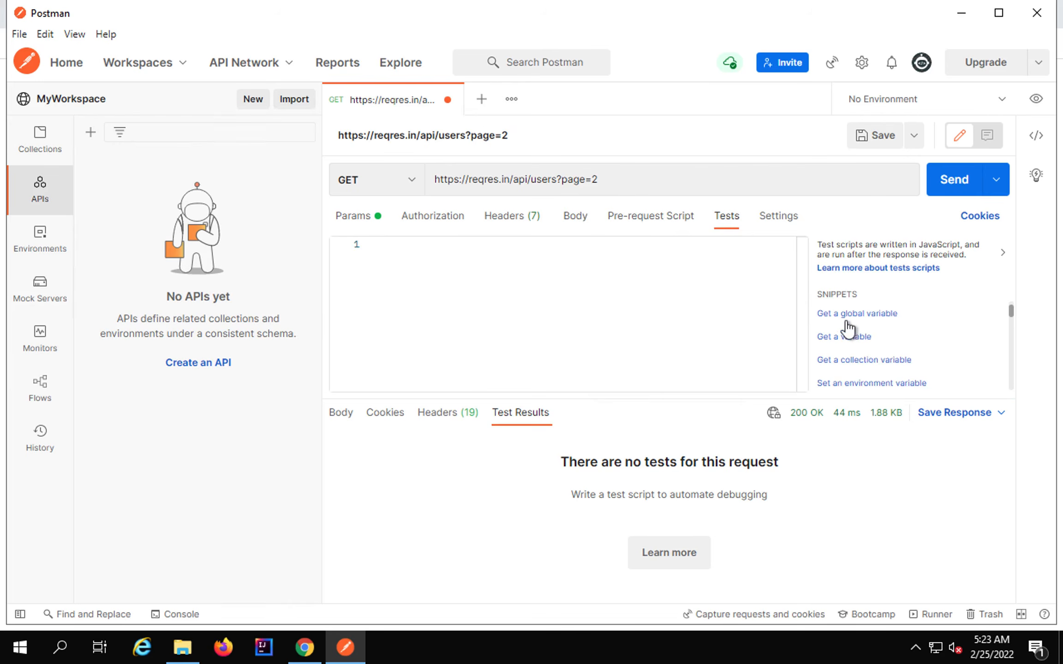
{"action": "scroll", "coordinate": [847, 324], "scroll_direction": "down", "scroll_amount": 3}
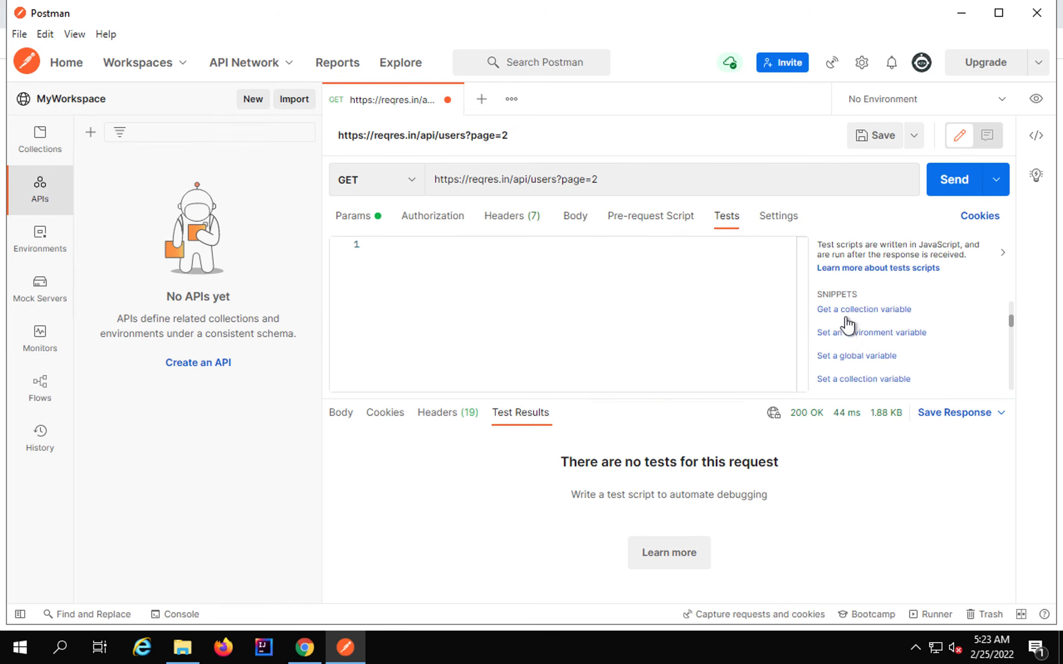
{"action": "scroll", "coordinate": [848, 324], "scroll_direction": "down", "scroll_amount": 3}
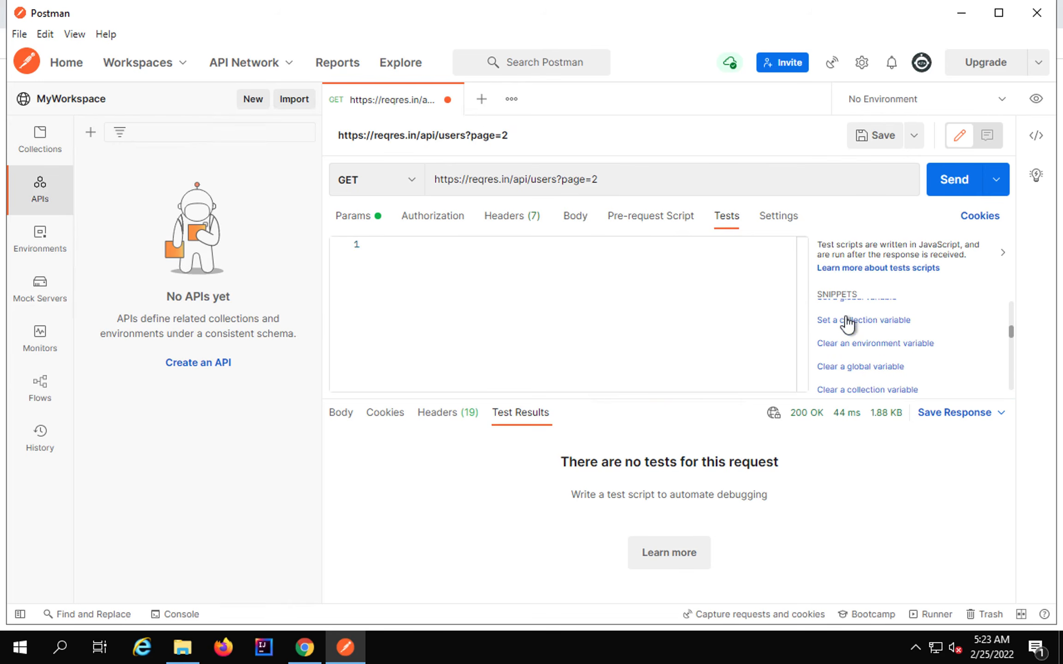
{"action": "scroll", "coordinate": [847, 325], "scroll_direction": "down", "scroll_amount": 3}
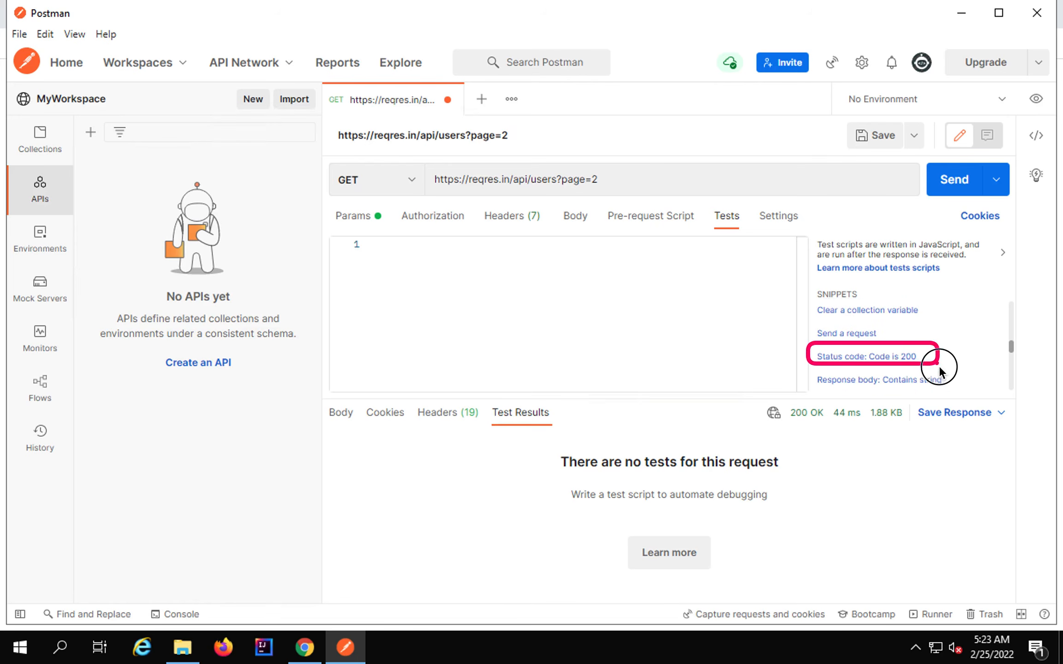
{"action": "left_click", "coordinate": [899, 358]}
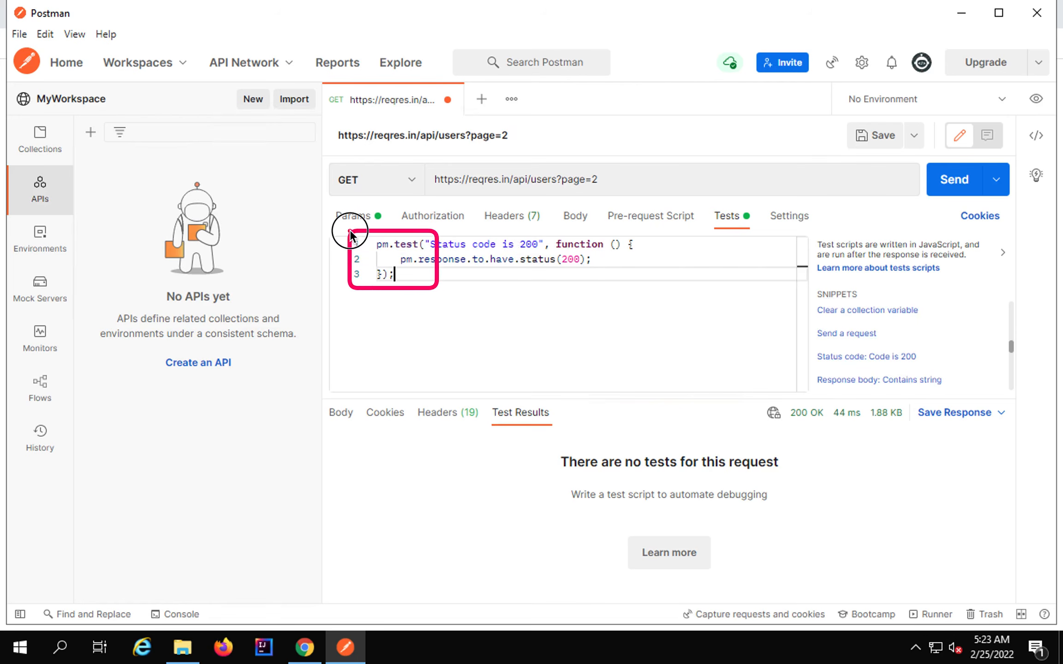
{"action": "left_click", "coordinate": [948, 184]}
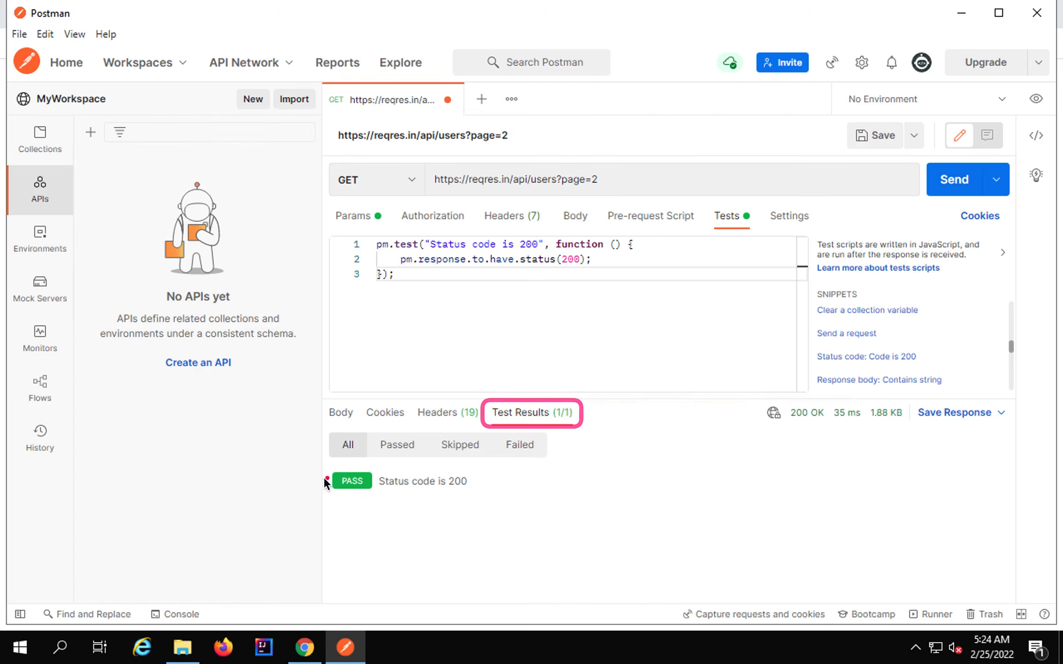
{"action": "left_click", "coordinate": [578, 261]}
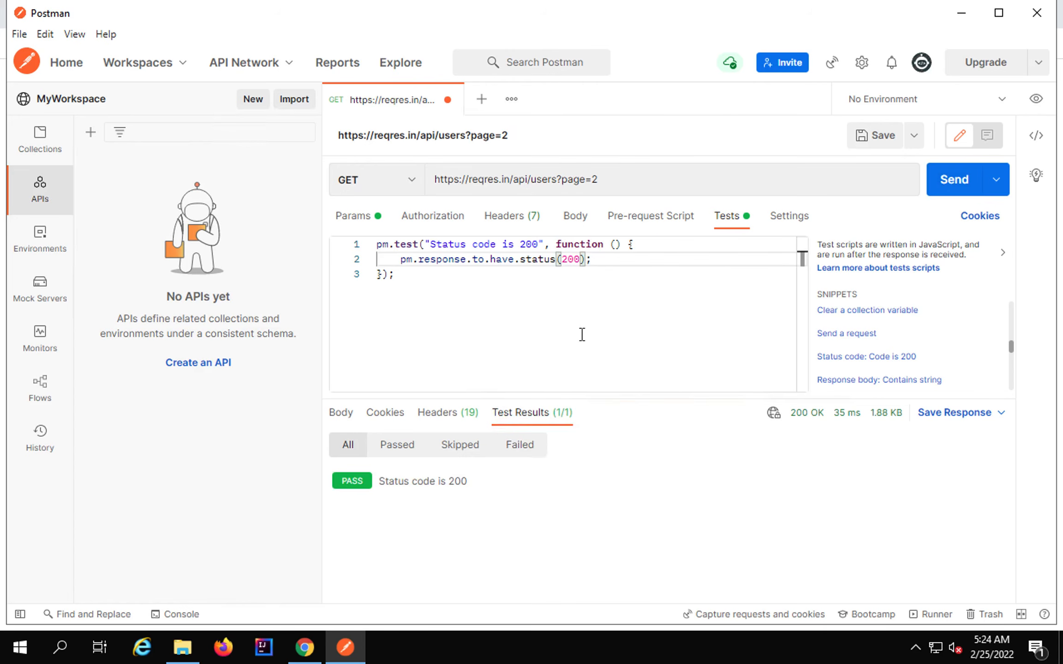
- Resend to see the 201 assertion fail (0/1), then change the expected status back to 200
{"action": "left_click", "coordinate": [951, 186]}
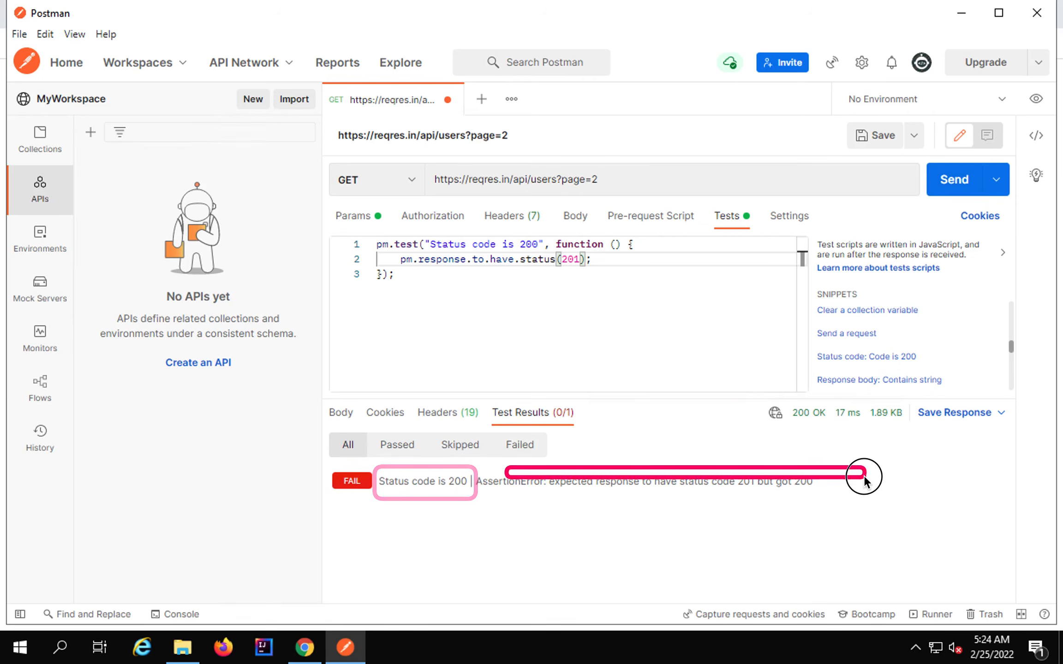
{"action": "left_click", "coordinate": [581, 260]}
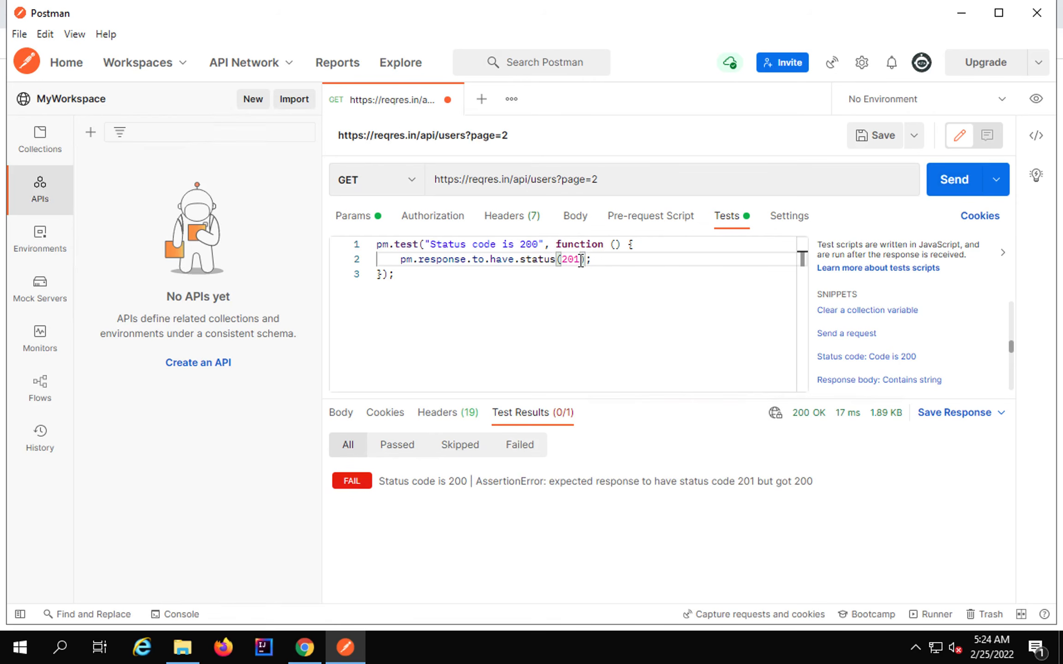
{"action": "key", "text": "BackSpace"}
{"action": "type", "text": "0"}
{"action": "left_click", "coordinate": [914, 139]}
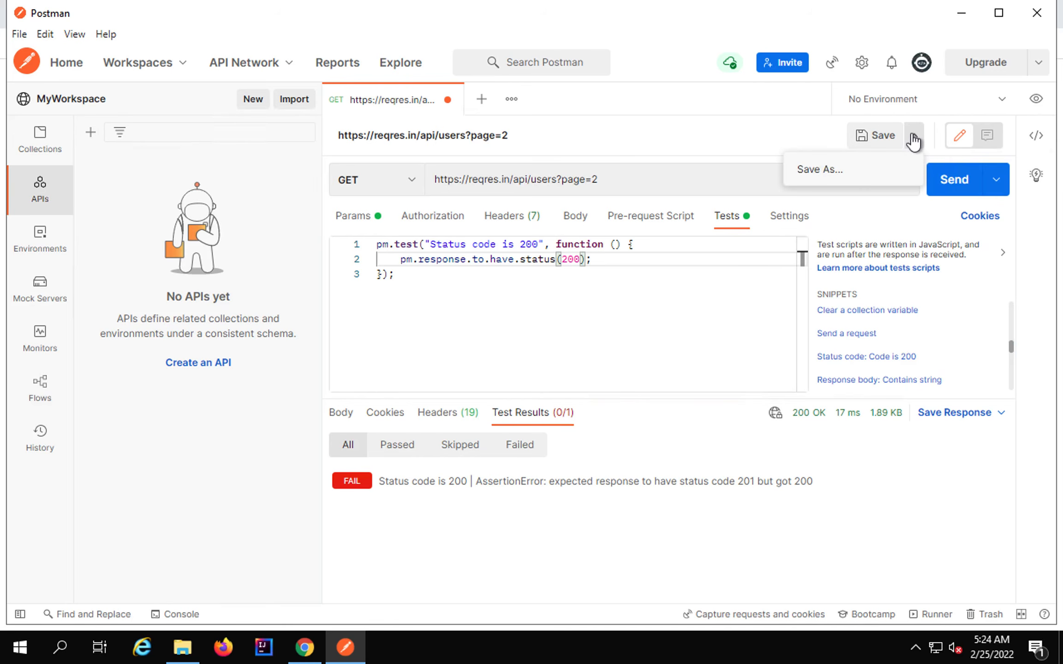
- Save the request as 'GetUserList' in a newly created 'DemoAPIs' collection
{"action": "left_click", "coordinate": [878, 137]}
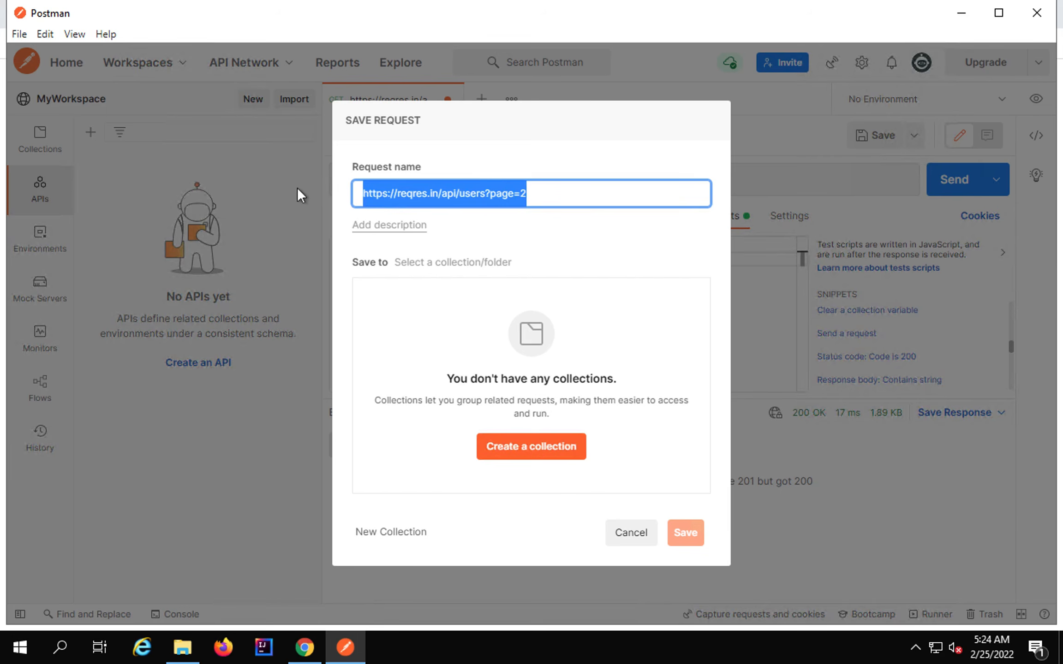
{"action": "type", "text": "Get"}
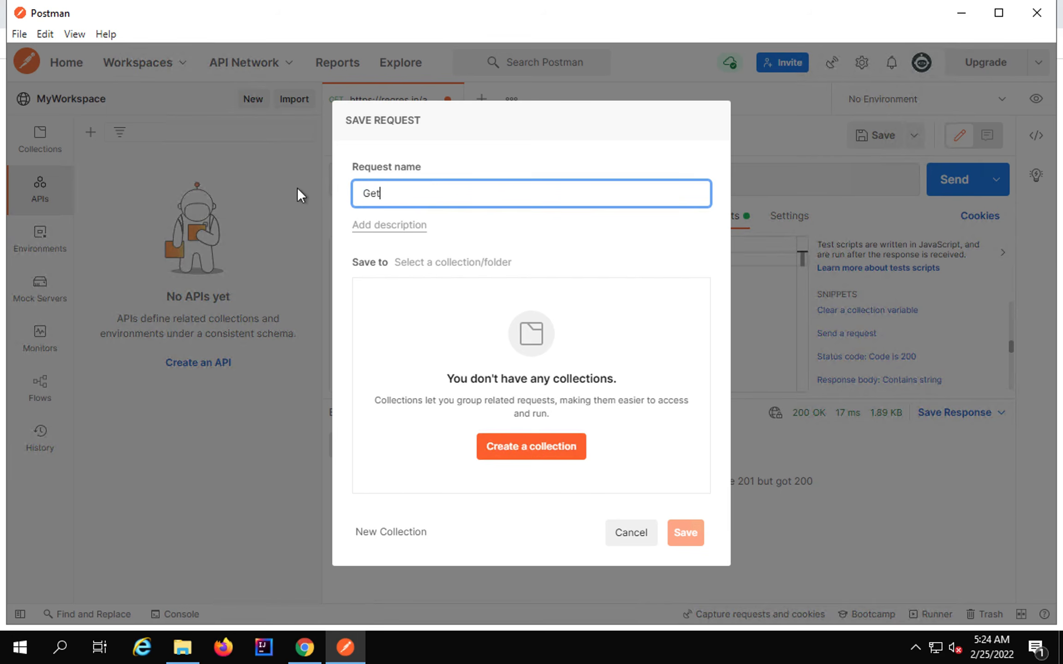
{"action": "type", "text": "UserList"}
{"action": "left_click_drag", "start_coordinate": [364, 238], "coordinate": [650, 417]}
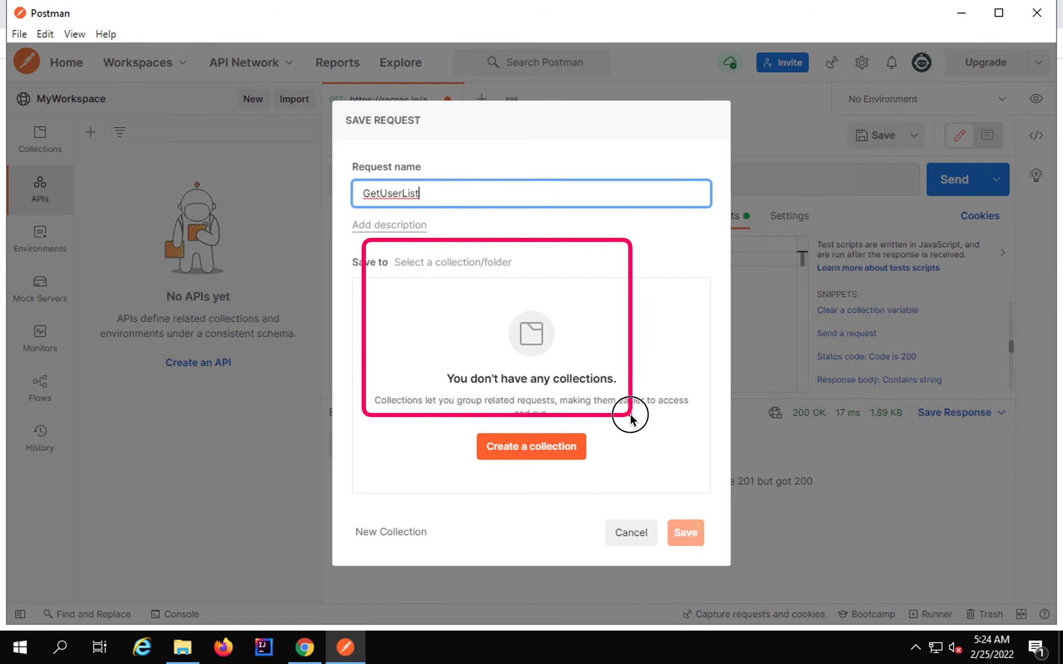
{"action": "left_click", "coordinate": [543, 445]}
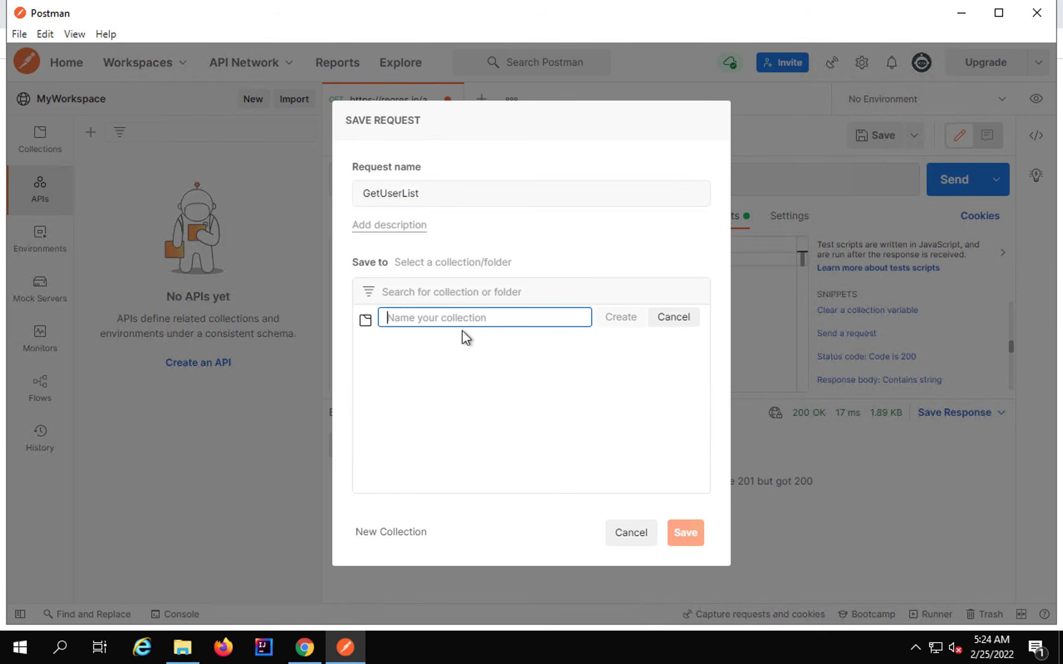
{"action": "type", "text": "De"}
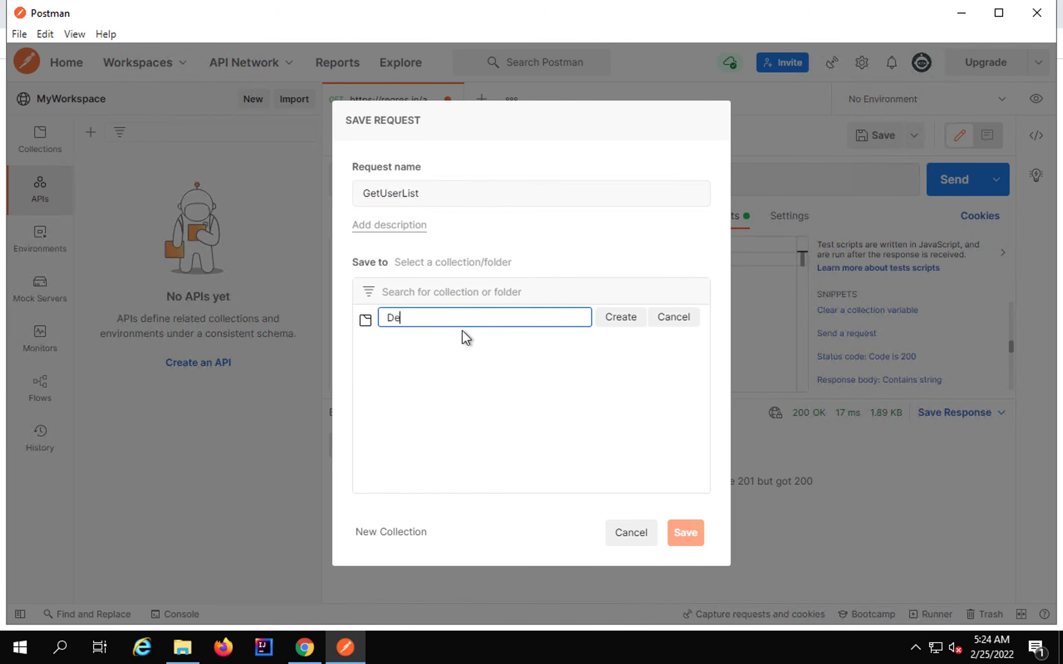
{"action": "type", "text": "moAPIs"}
{"action": "left_click", "coordinate": [618, 316]}
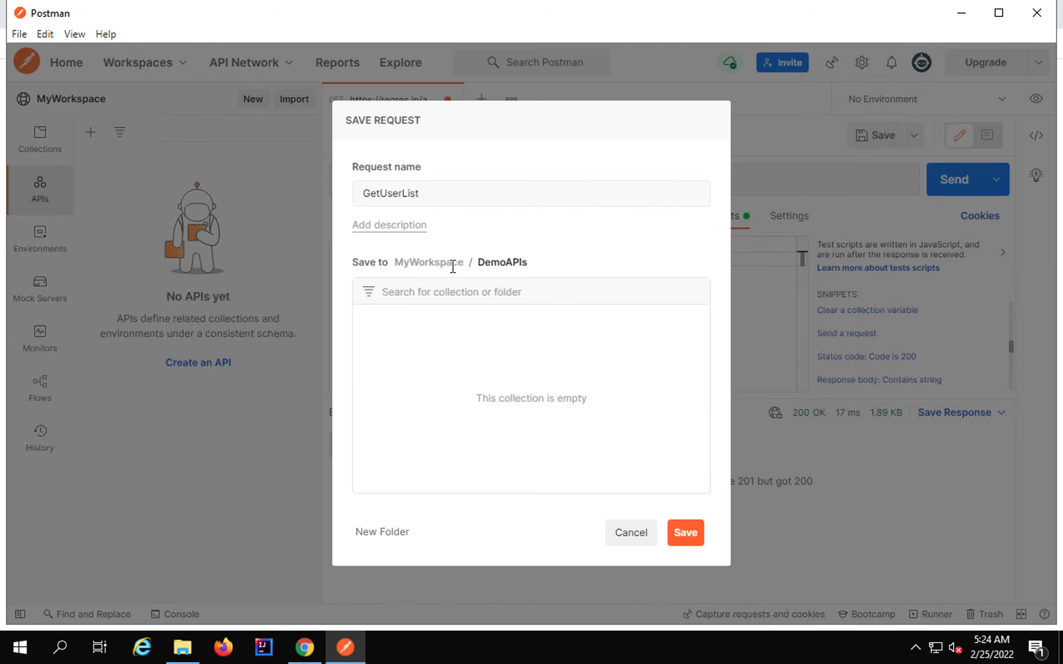
{"action": "left_click", "coordinate": [692, 540]}
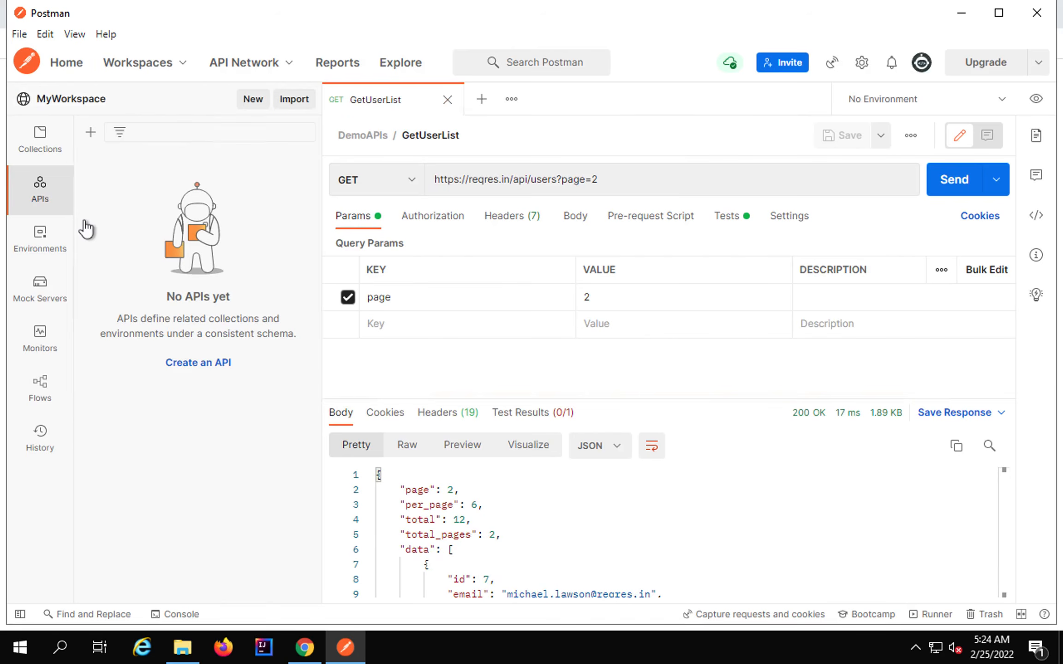
- Browse Collections and History, cancel the leftover save dialog, and view DemoAPIs containing GetUserList
{"action": "left_click", "coordinate": [46, 144]}
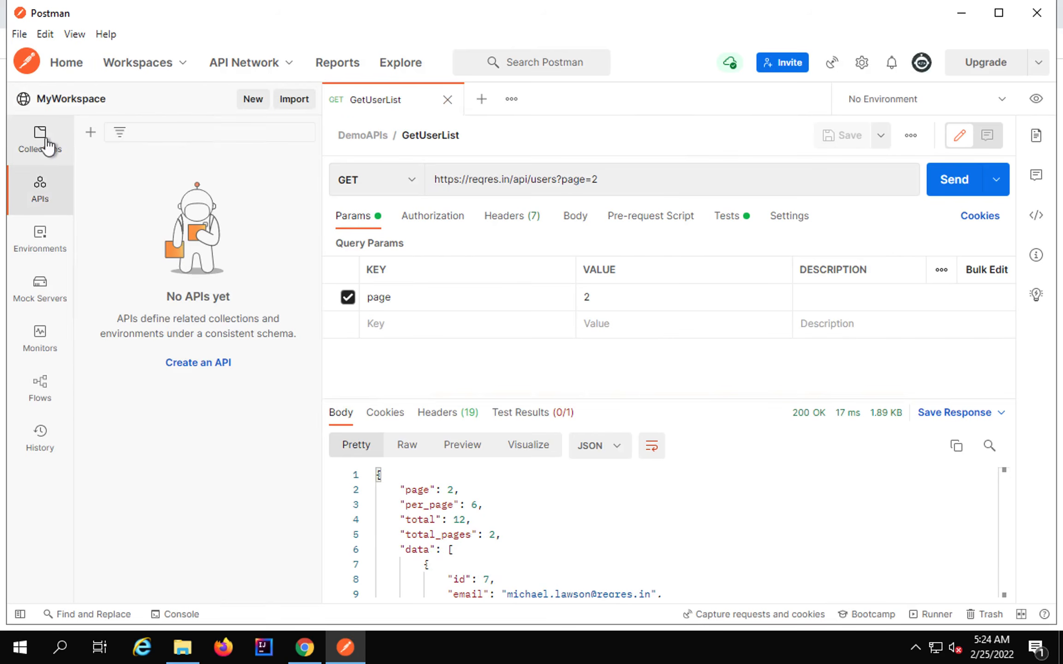
{"action": "left_click_drag", "start_coordinate": [80, 149], "coordinate": [180, 172]}
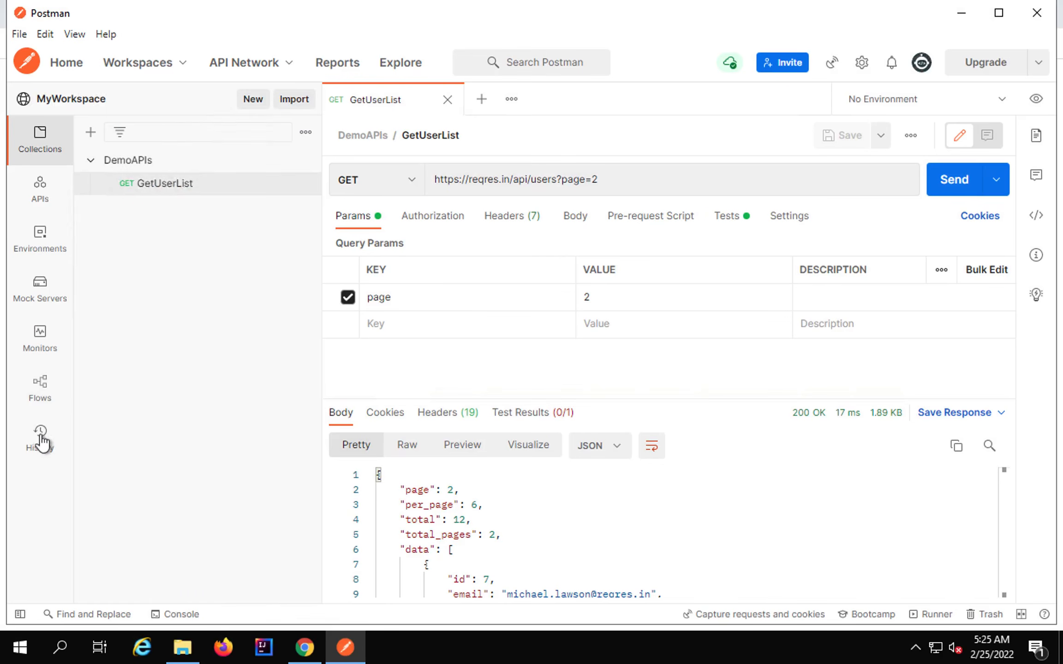
{"action": "left_click", "coordinate": [40, 439]}
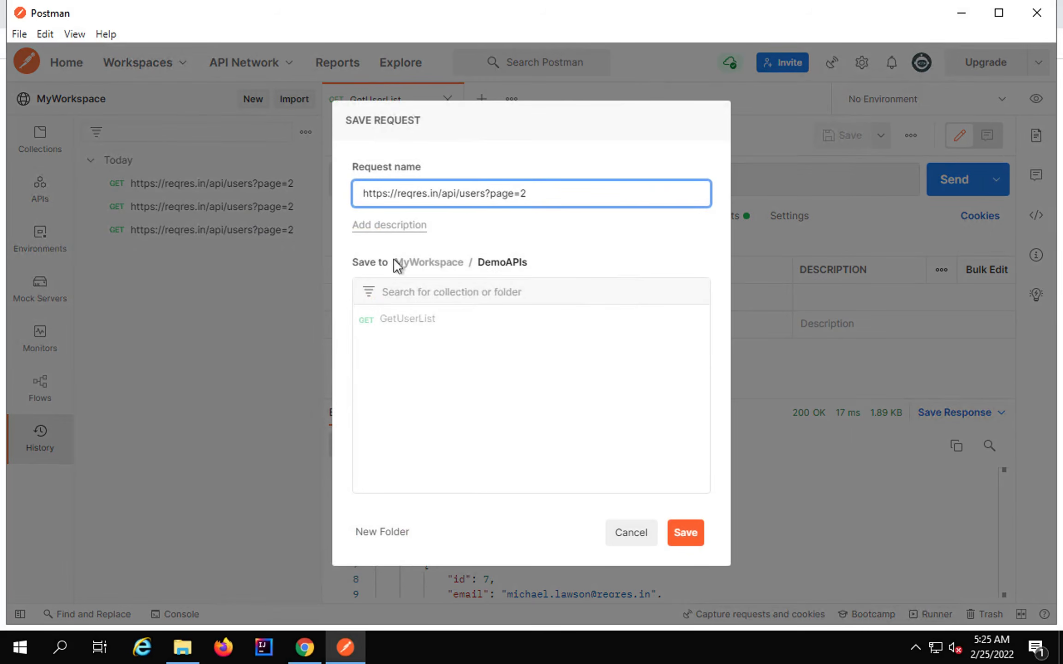
{"action": "left_click", "coordinate": [630, 533]}
{"action": "left_click", "coordinate": [47, 149]}
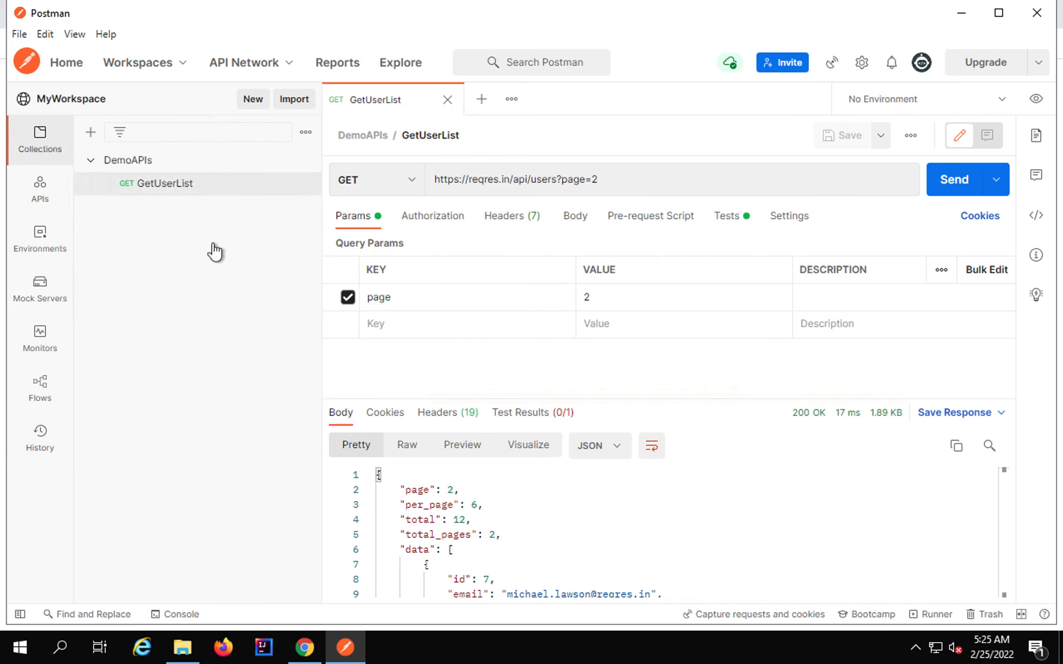